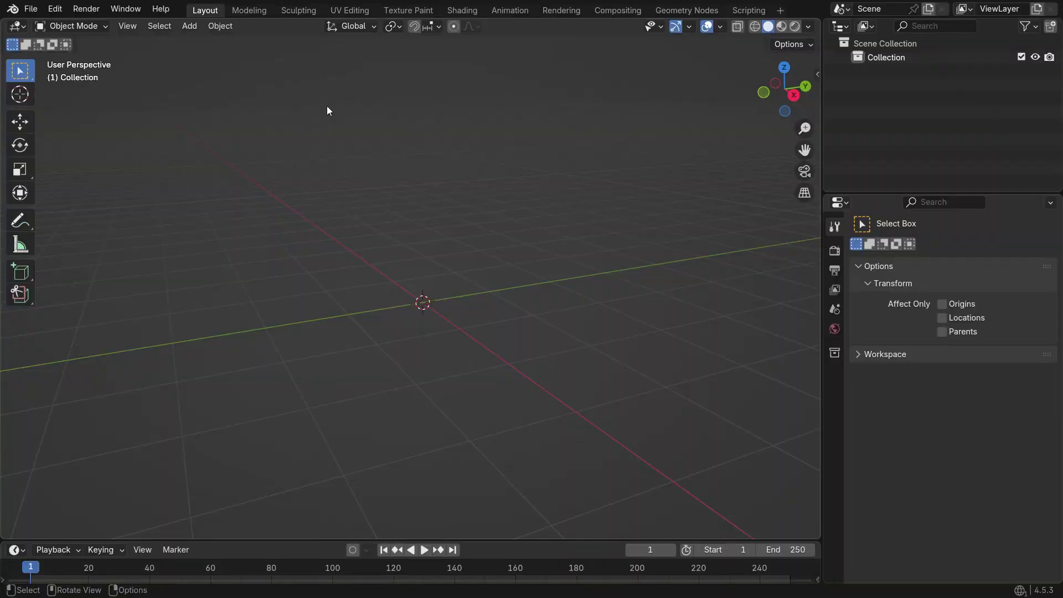
# Add a cylinder and raise it along the Z axis
pyautogui.hotkey('shift', 'a')
pyautogui.moveTo(313, 124)
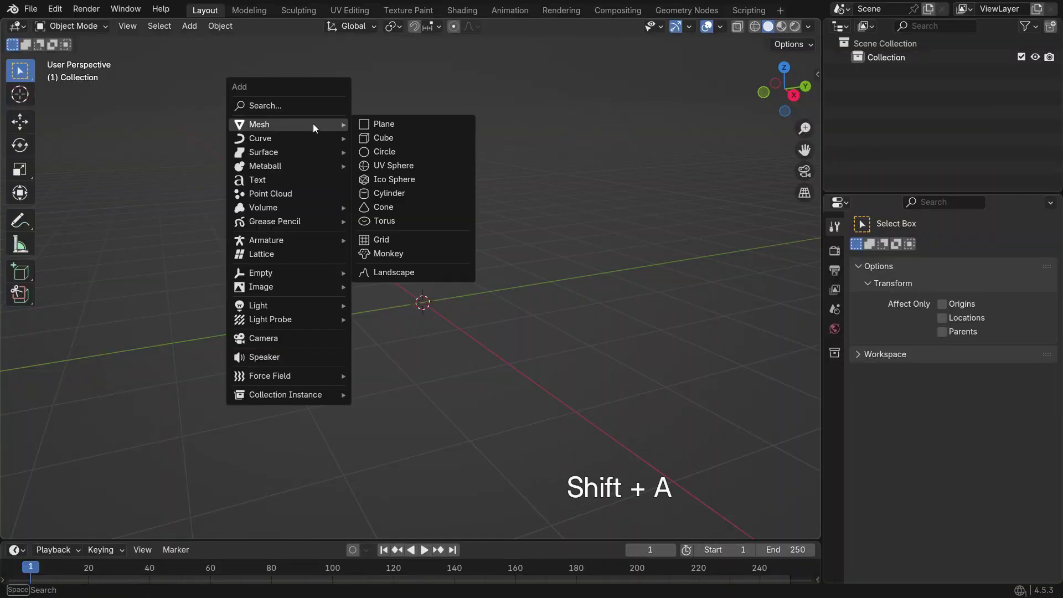
pyautogui.click(422, 193)
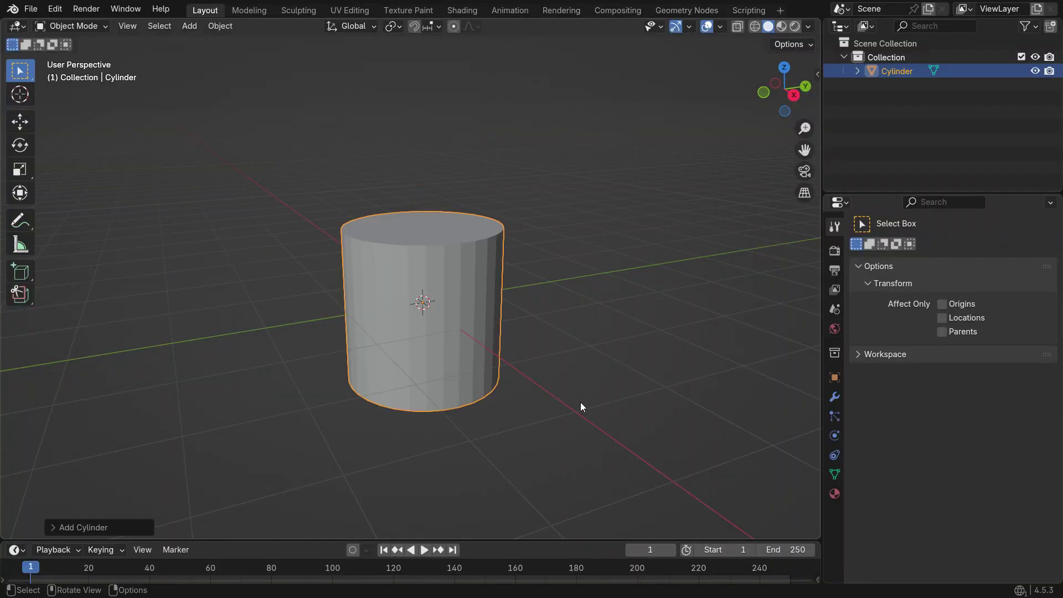
pyautogui.press('g')
pyautogui.press('z')
pyautogui.click(619, 413)
# In Edit Mode, lower the cylinder's top ring to form a flat, wide base
pyautogui.press('Tab')
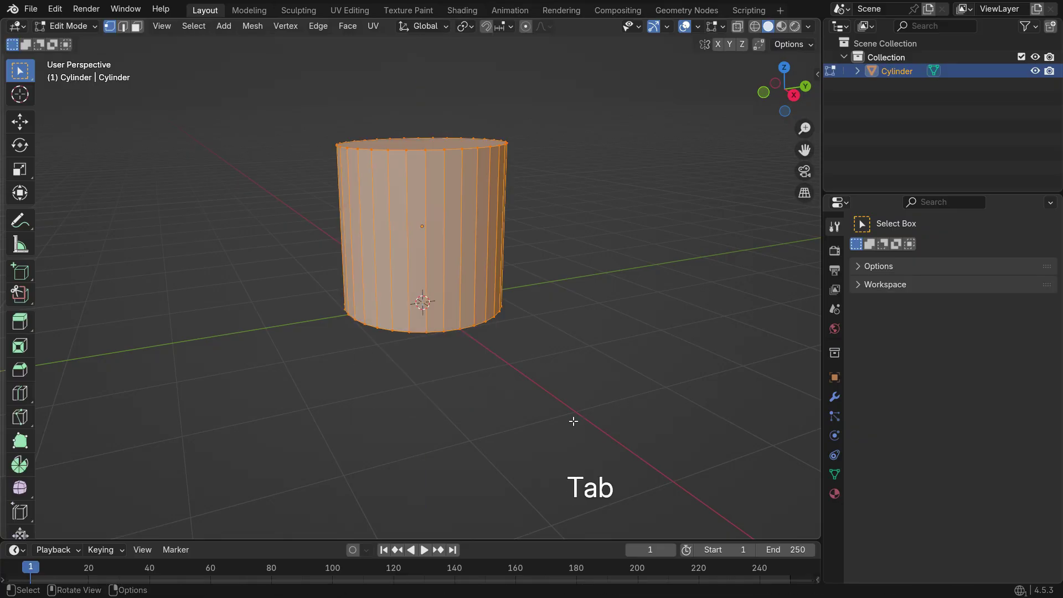
pyautogui.keyDown('shift'); pyautogui.moveTo(493, 384); pyautogui.dragTo(491, 450, button='middle'); pyautogui.keyUp('shift')
pyautogui.moveTo(294, 175); pyautogui.dragTo(582, 329)
pyautogui.press('g')
pyautogui.press('z')
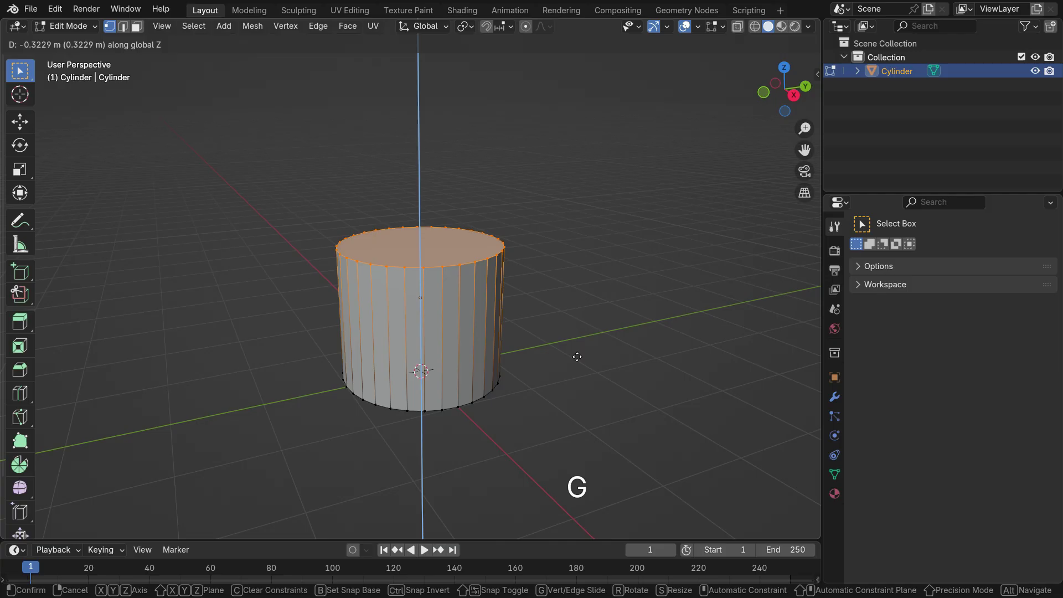
pyautogui.click(572, 439)
pyautogui.press('KP_1')
pyautogui.press('g')
pyautogui.press('z')
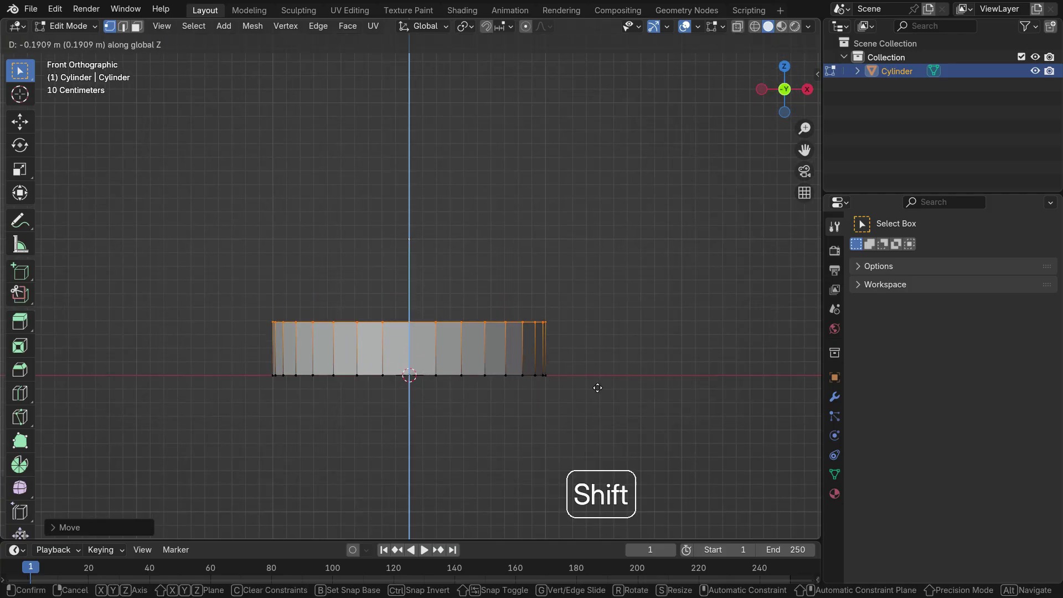
pyautogui.click(600, 387)
pyautogui.moveTo(599, 388); pyautogui.dragTo(501, 430, button='middle')
# Inset the base's top face and extrude it upward into a narrower column
pyautogui.press('i')
pyautogui.click(572, 414)
pyautogui.press('e')
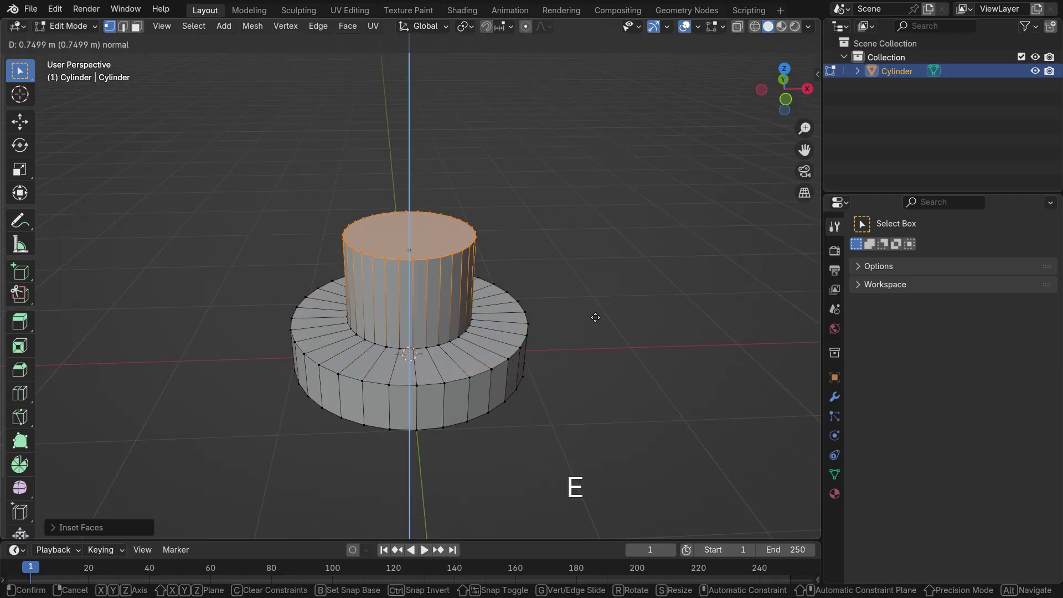
pyautogui.click(595, 318)
pyautogui.press('KP_1')
pyautogui.press('g')
pyautogui.press('z')
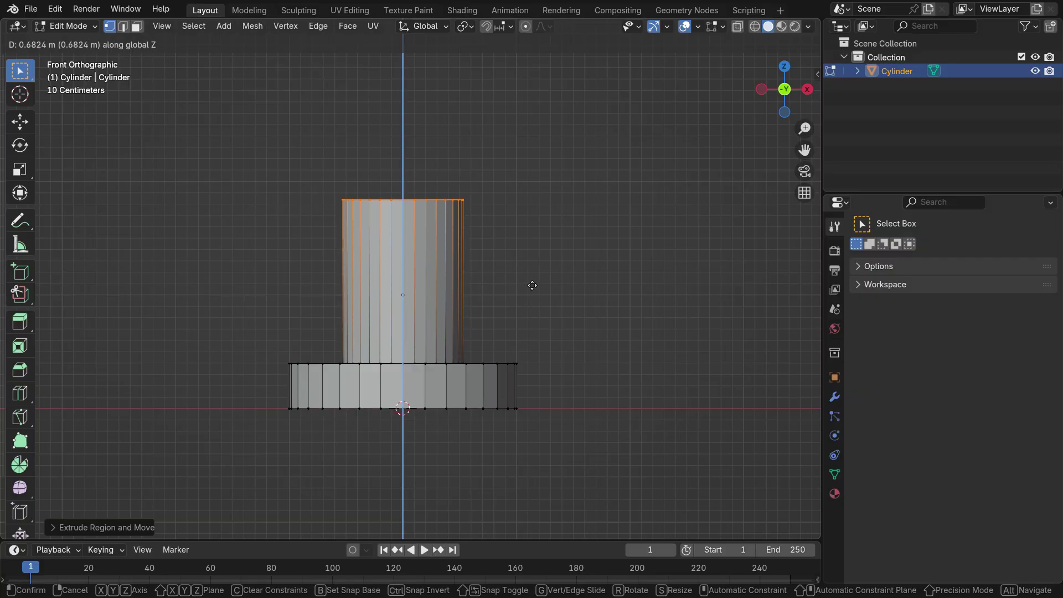
pyautogui.click(531, 293)
pyautogui.moveTo(532, 293); pyautogui.dragTo(451, 354, button='middle')
pyautogui.scroll(4, 451, 354)
# Inset the column's top face and extrude it up into a thin rod
pyautogui.press('i')
pyautogui.click(550, 368)
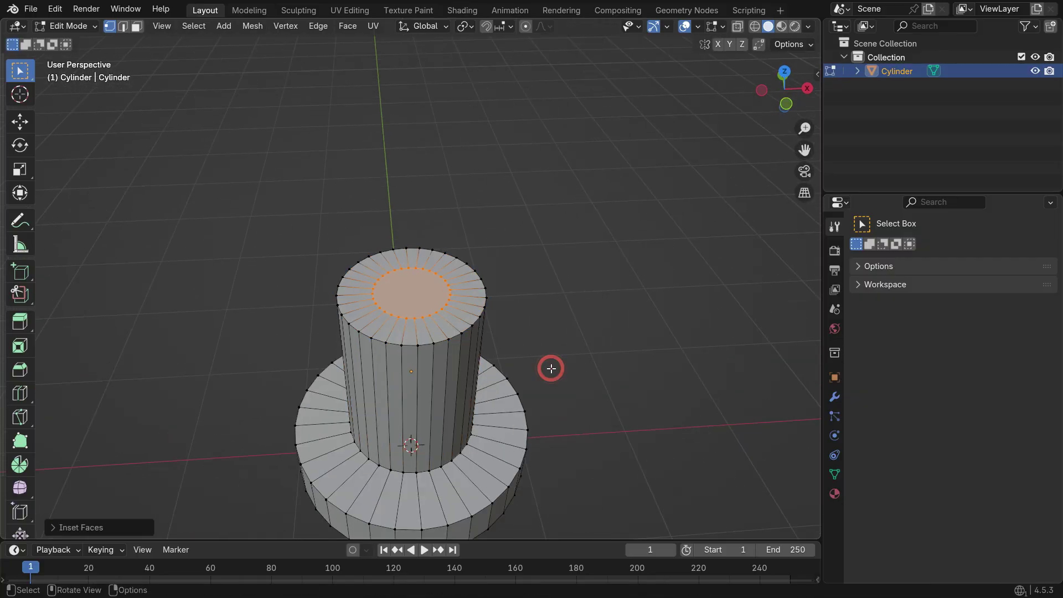
pyautogui.press('KP_1')
pyautogui.press('e')
pyautogui.click(509, 257)
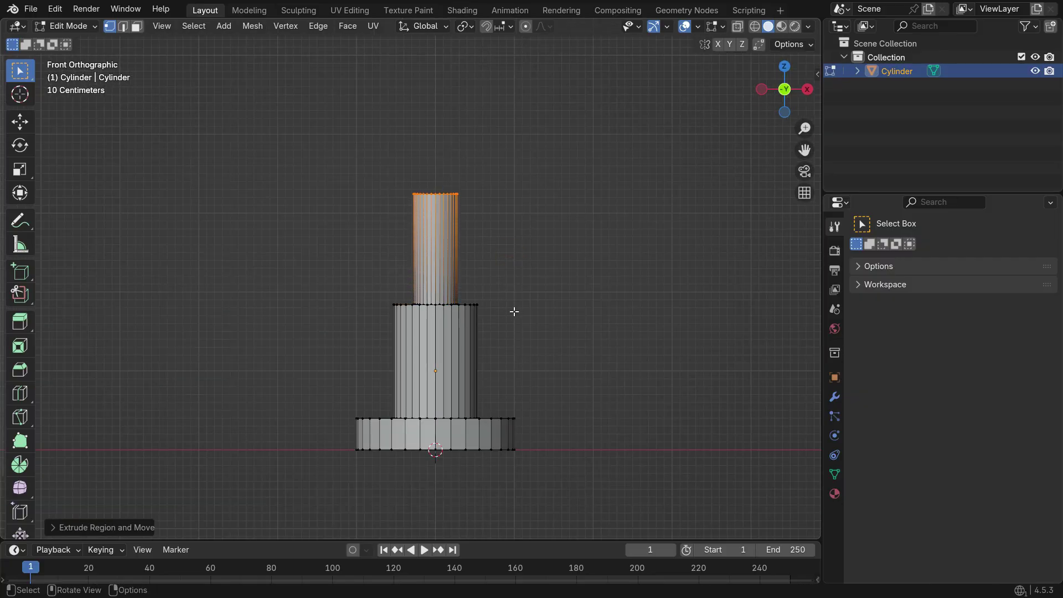
pyautogui.moveTo(512, 310); pyautogui.dragTo(617, 360, button='middle')
# Inset the rod's top face and extrude it downward into a hole
pyautogui.press('i')
pyautogui.click(588, 337)
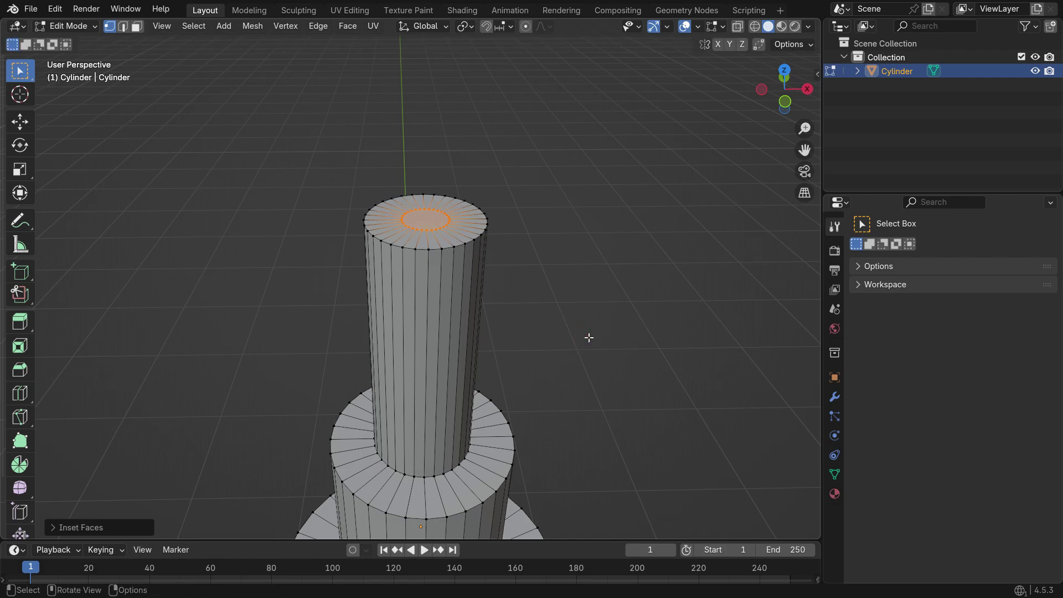
pyautogui.press('e')
pyautogui.click(592, 396)
pyautogui.moveTo(593, 396); pyautogui.dragTo(533, 306, button='middle')
# Switch to wireframe and move the hole's faces down to deepen it
pyautogui.press('z')
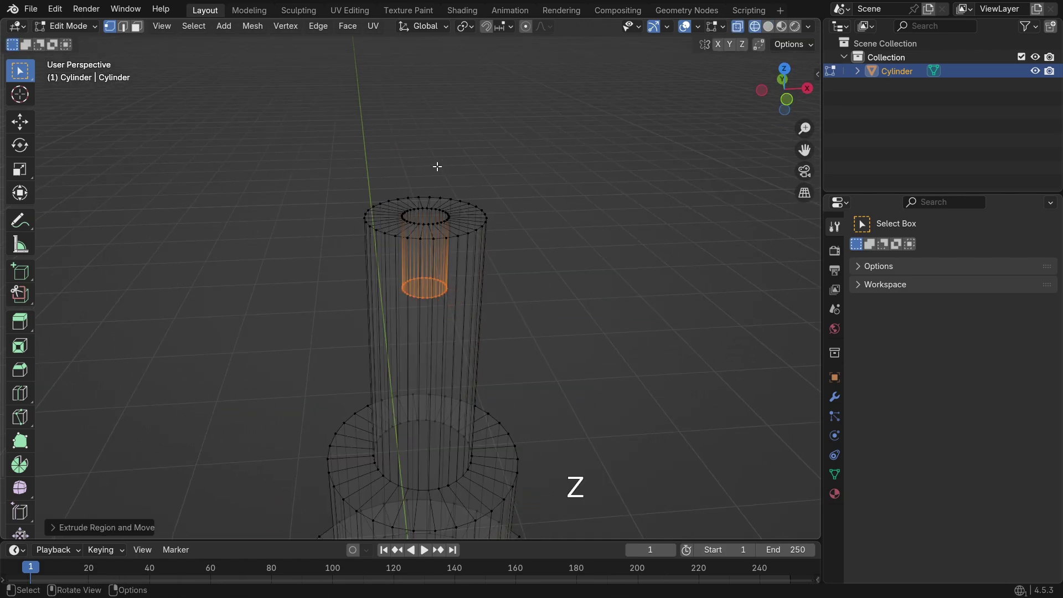
pyautogui.moveTo(436, 164); pyautogui.dragTo(491, 297, button='middle')
pyautogui.press('KP_1')
pyautogui.press('g')
pyautogui.press('z')
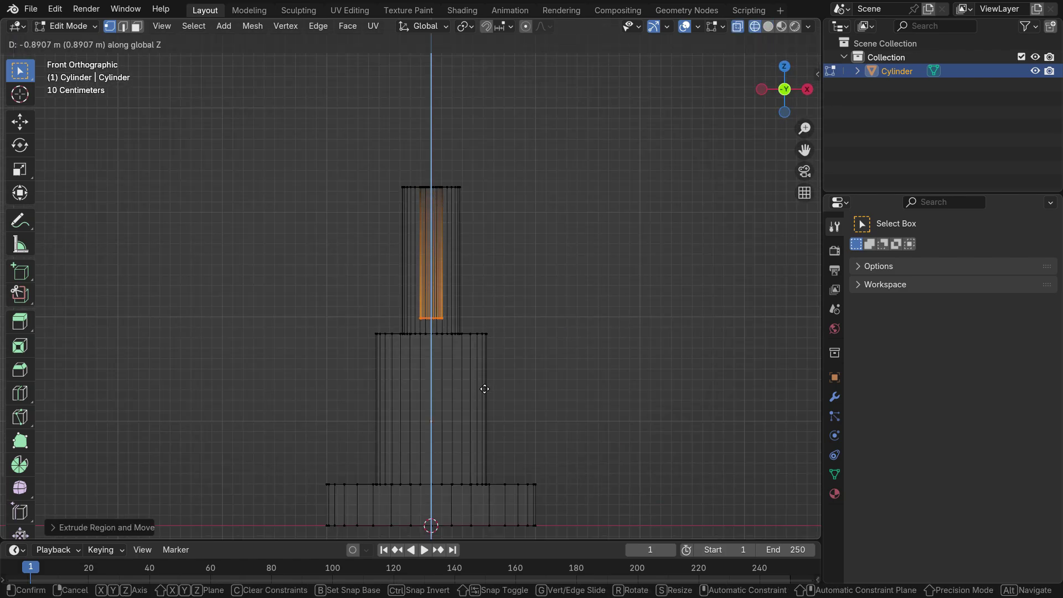
pyautogui.click(484, 388)
# Duplicate the hole's inner faces in place and scale the copy slightly smaller
pyautogui.scroll(2, 484, 387)
pyautogui.press('KP_7')
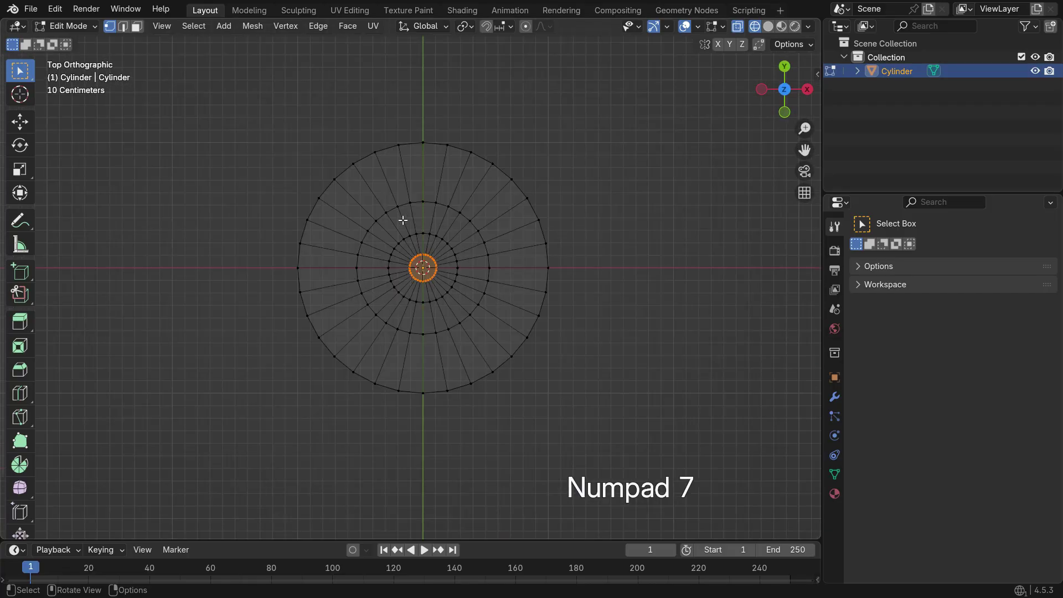
pyautogui.scroll(2, 402, 219)
pyautogui.scroll(-1, 398, 255)
pyautogui.moveTo(437, 304); pyautogui.dragTo(562, 286, button='middle')
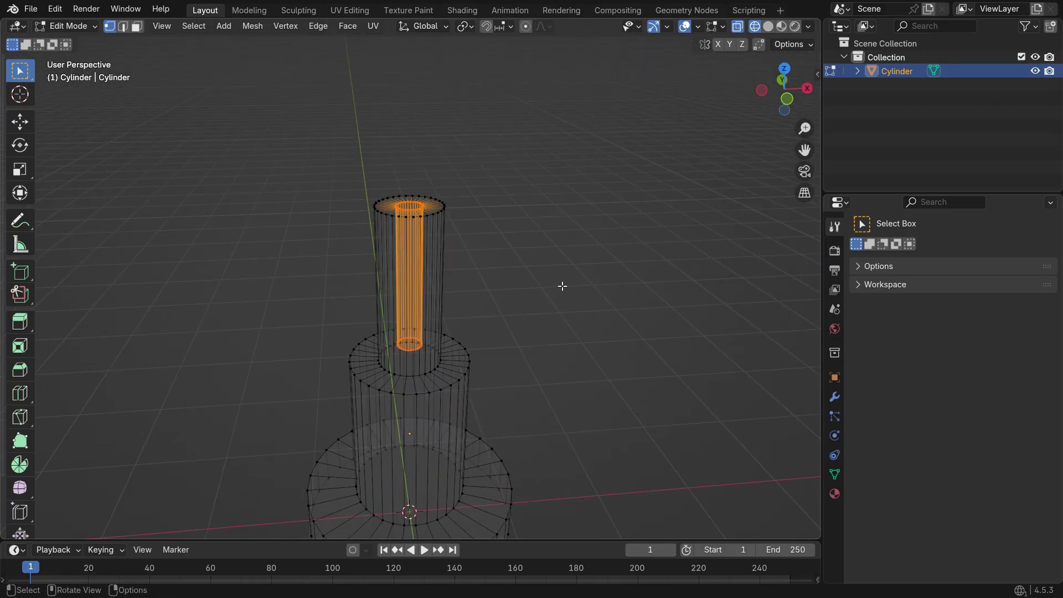
pyautogui.hotkey('shift', 'd')
pyautogui.rightClick(640, 250)
pyautogui.press('KP_1')
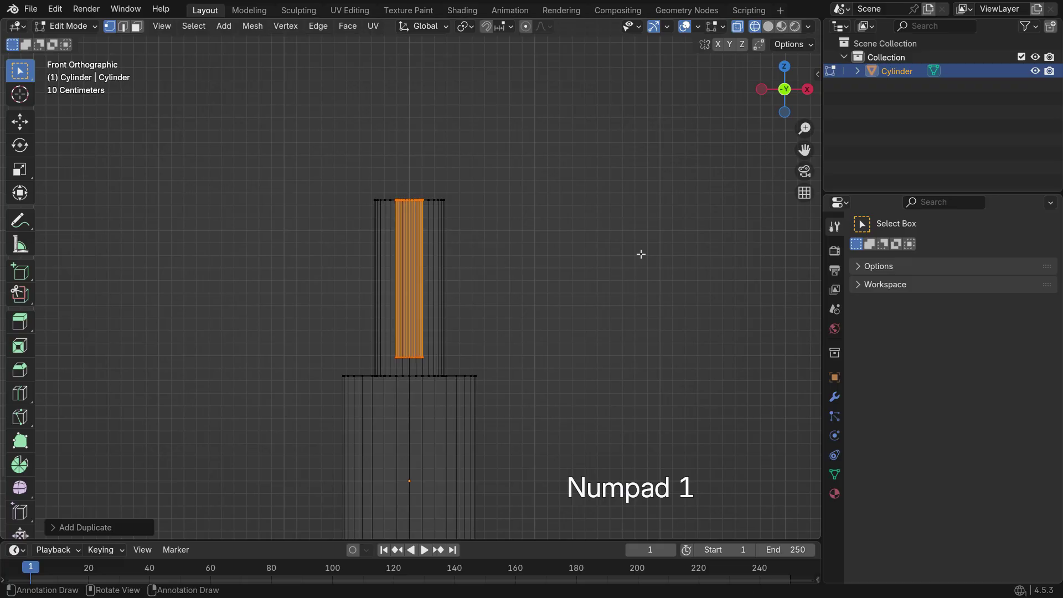
pyautogui.press('s')
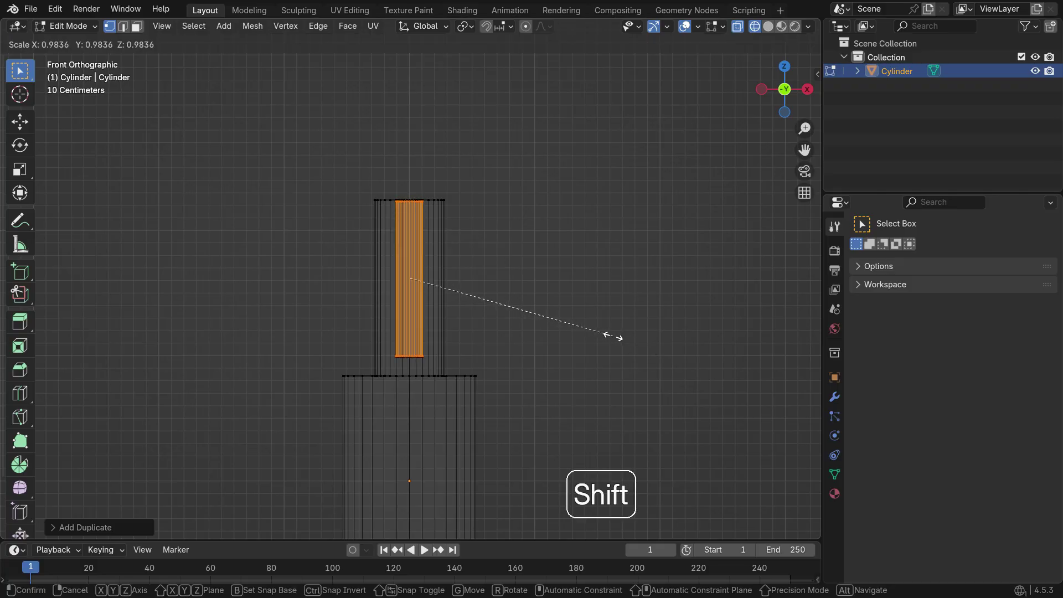
pyautogui.click(603, 332)
pyautogui.scroll(6, 408, 187)
# Raise the inner shaft's top vertex ring up to the rod's top
pyautogui.moveTo(327, 197); pyautogui.dragTo(565, 241)
pyautogui.press('g')
pyautogui.press('z')
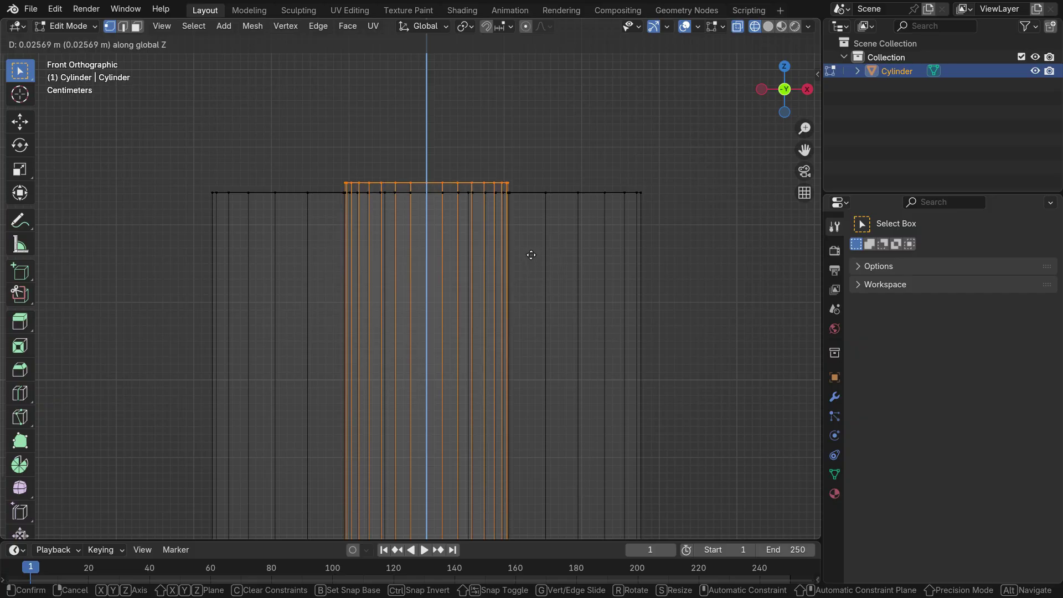
pyautogui.click(523, 253)
pyautogui.scroll(-5, 552, 321)
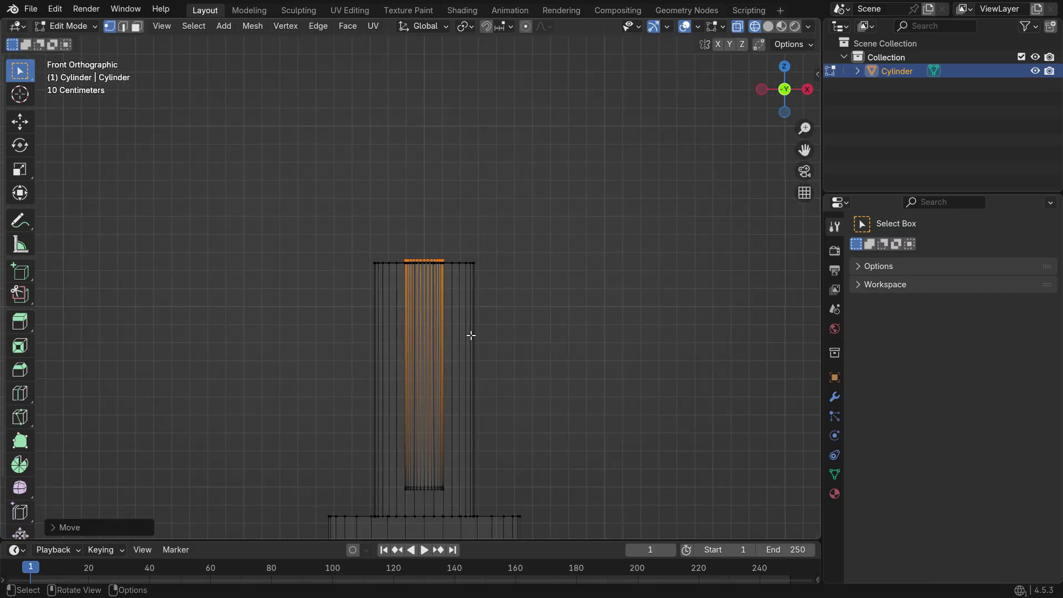
# Extrude the shaft's top ring, scale it outward, then extrude and raise it
pyautogui.press('e')
pyautogui.press('s')
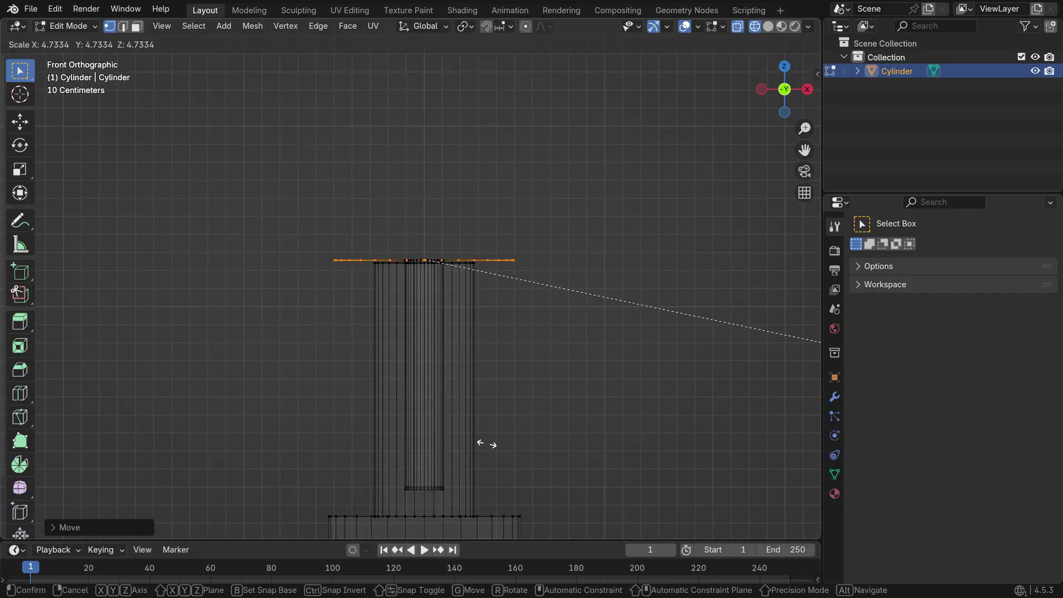
pyautogui.click(450, 356)
pyautogui.moveTo(451, 355); pyautogui.dragTo(539, 385, button='middle')
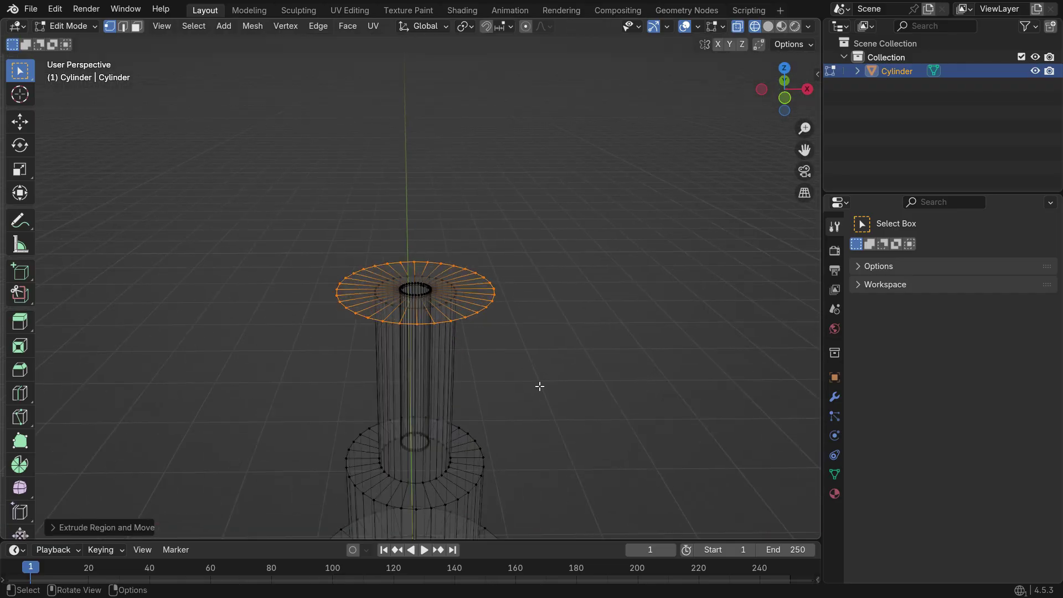
pyautogui.press('e')
pyautogui.click(541, 370)
pyautogui.press('KP_1')
pyautogui.press('g')
pyautogui.press('z')
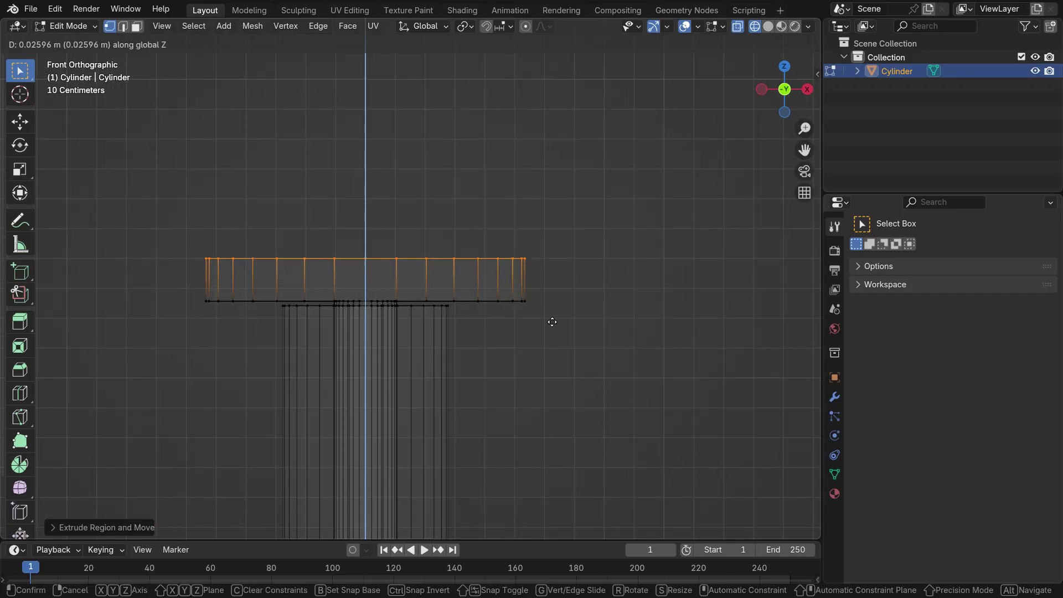
pyautogui.click(546, 306)
pyautogui.moveTo(546, 307); pyautogui.dragTo(528, 391, button='middle')
# Extrude and scale the ring outward twice more to the plate's full width
pyautogui.press('e')
pyautogui.press('s')
pyautogui.click(615, 397)
pyautogui.press('KP_1')
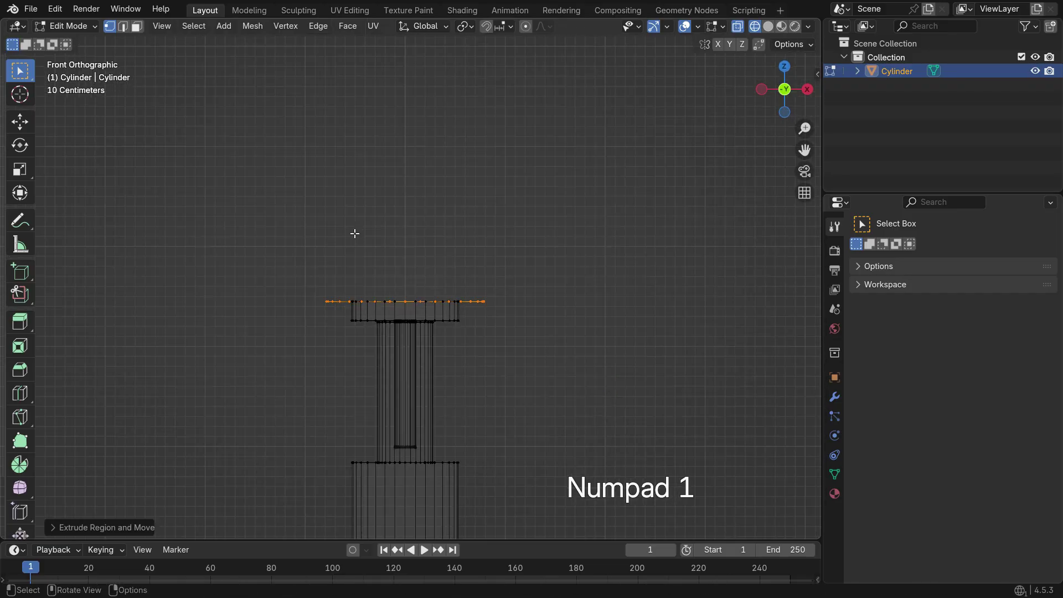
pyautogui.scroll(2, 498, 303)
pyautogui.press('e')
pyautogui.press('s')
pyautogui.click(527, 323)
pyautogui.scroll(1, 539, 309)
# Extrude the wide ring upward into the plate's rim and fill the top face
pyautogui.press('e')
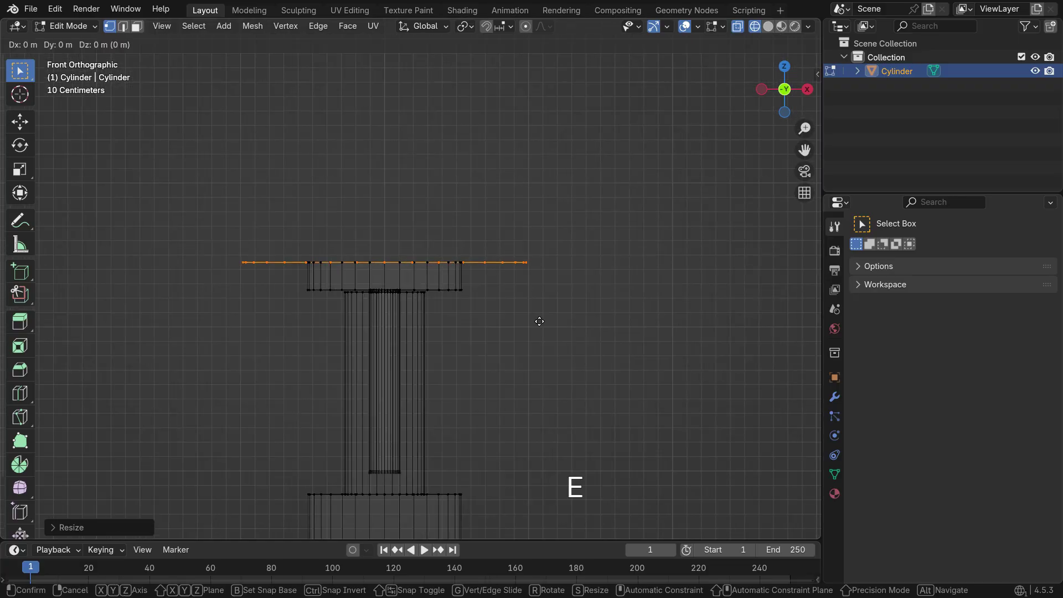
pyautogui.click(530, 255)
pyautogui.moveTo(530, 255); pyautogui.dragTo(503, 351, button='middle')
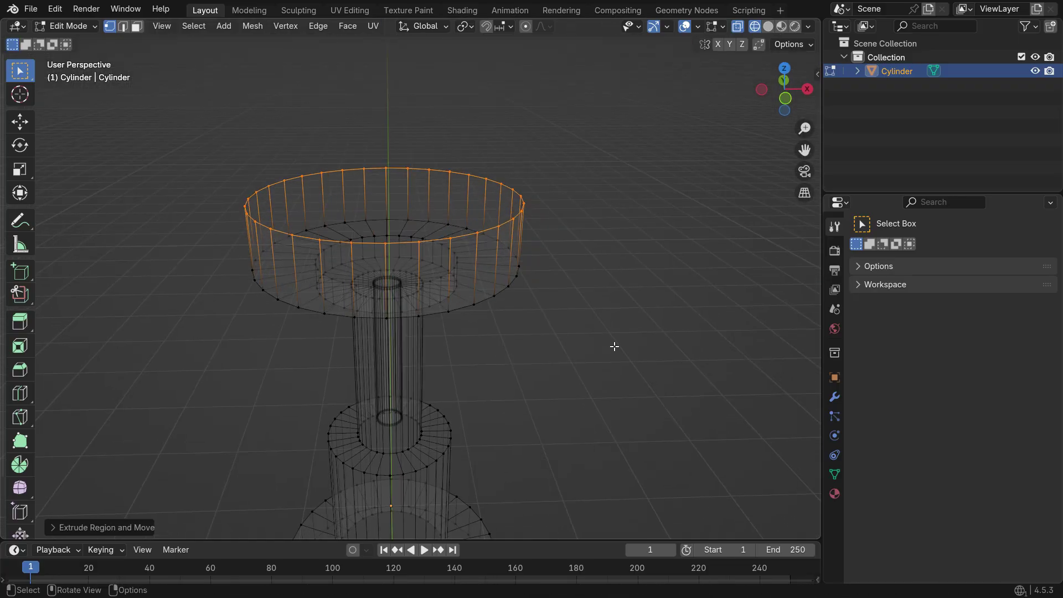
pyautogui.press('f')
pyautogui.hotkey('alt', 'a')
pyautogui.scroll(-3, 611, 346)
pyautogui.moveTo(612, 346); pyautogui.dragTo(483, 290, button='middle')
# Switch the viewport back to Solid shading
pyautogui.press('z')
pyautogui.click(608, 296)
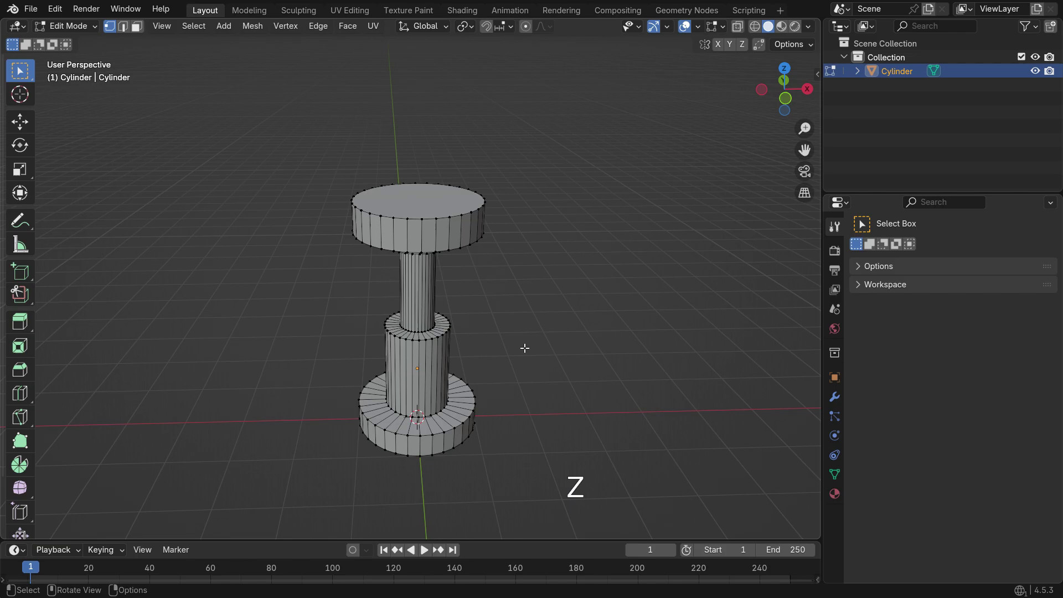
pyautogui.moveTo(609, 296); pyautogui.dragTo(493, 360, button='middle')
pyautogui.scroll(2, 422, 399)
pyautogui.moveTo(421, 399); pyautogui.dragTo(482, 322, button='middle')
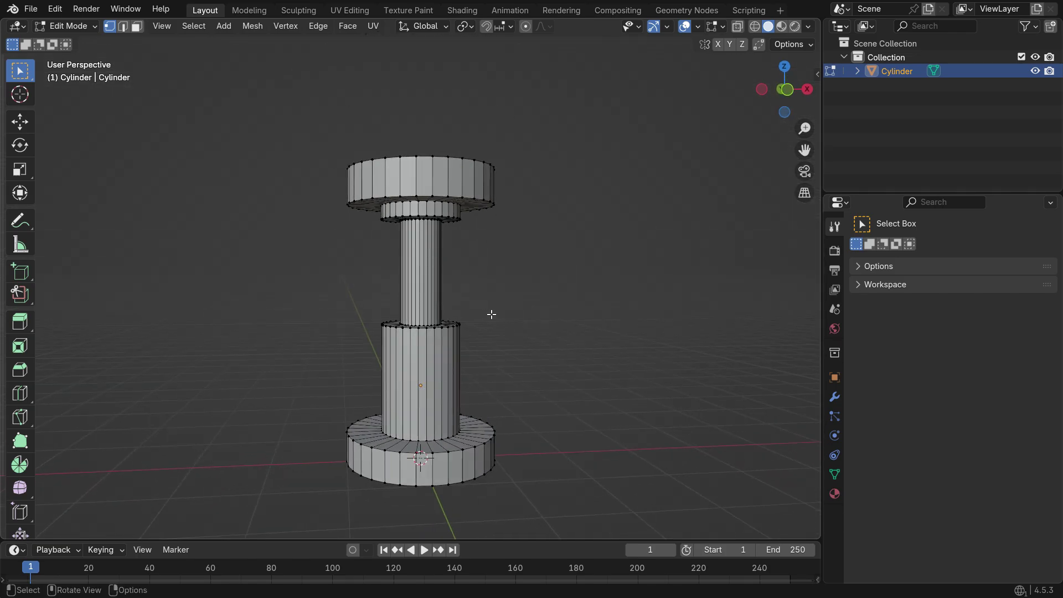
# Merge duplicate vertices by distance across the whole mesh
pyautogui.press('a')
pyautogui.press('m')
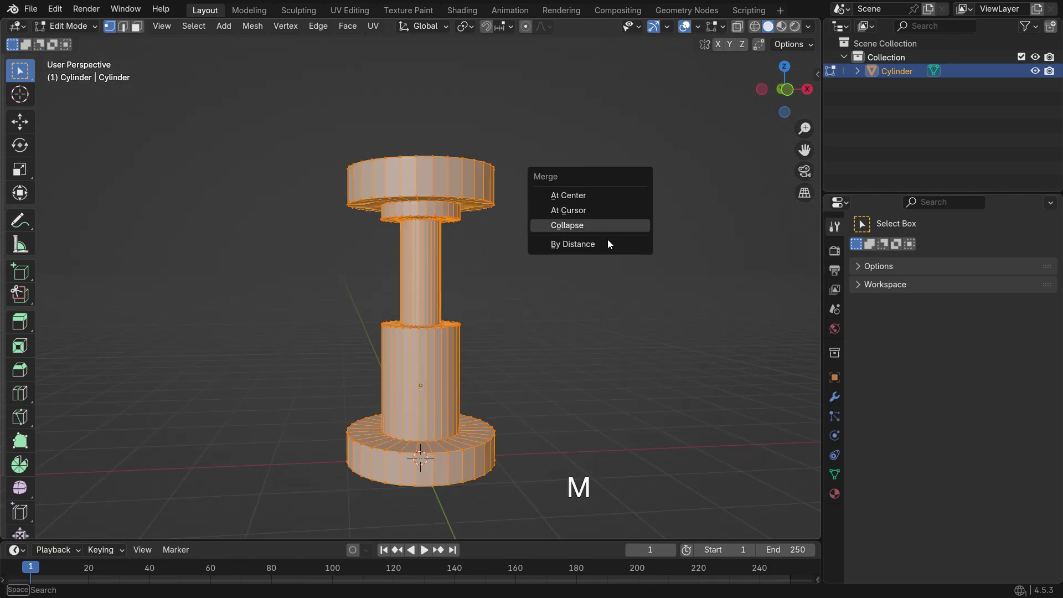
pyautogui.click(605, 246)
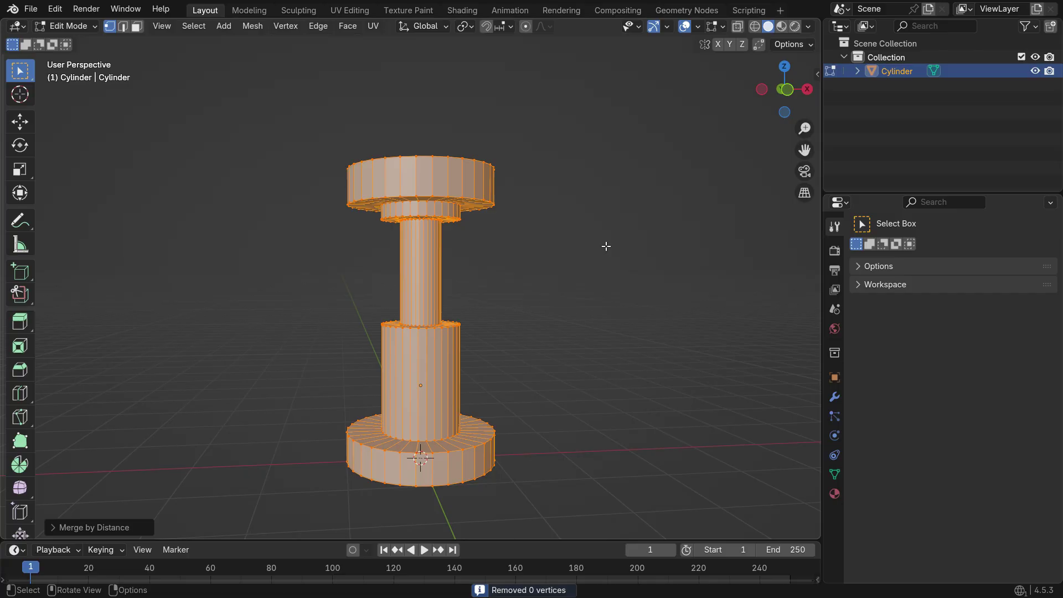
pyautogui.hotkey('alt', 'a')
# In edge select mode, select the lower column's top ring and the base's outer ring
pyautogui.press('2')
pyautogui.scroll(2, 451, 210)
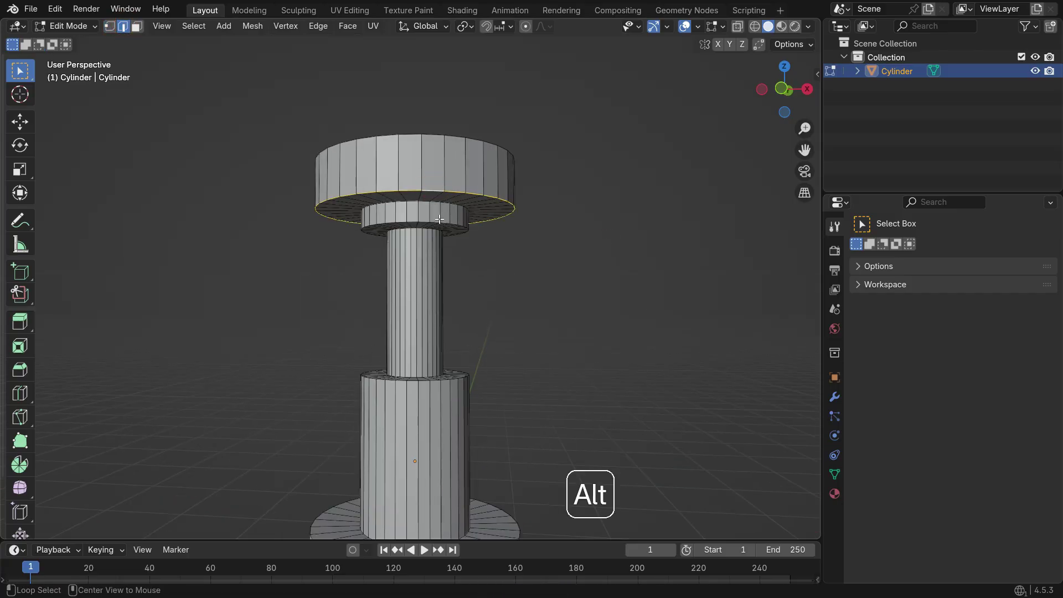
pyautogui.moveTo(439, 219); pyautogui.dragTo(432, 260, button='middle')
pyautogui.scroll(2, 432, 260)
pyautogui.keyDown('alt'); pyautogui.keyDown('shift'); pyautogui.click(412, 327); pyautogui.keyUp('shift'); pyautogui.keyUp('alt')
pyautogui.moveTo(412, 328); pyautogui.dragTo(420, 429, button='middle')
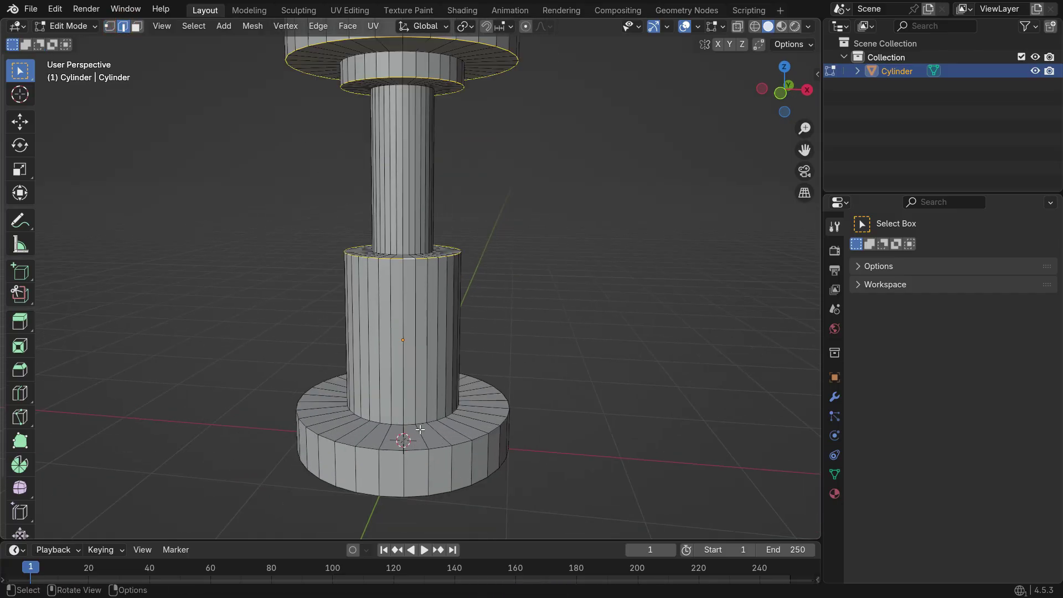
pyautogui.keyDown('alt'); pyautogui.keyDown('shift'); pyautogui.click(422, 450); pyautogui.keyUp('shift'); pyautogui.keyUp('alt')
pyautogui.scroll(-3, 505, 363)
pyautogui.scroll(2, 505, 363)
# Bevel the selected edge rings with 2 segments at about 0.066 m
pyautogui.hotkey('ctrl', 'b')
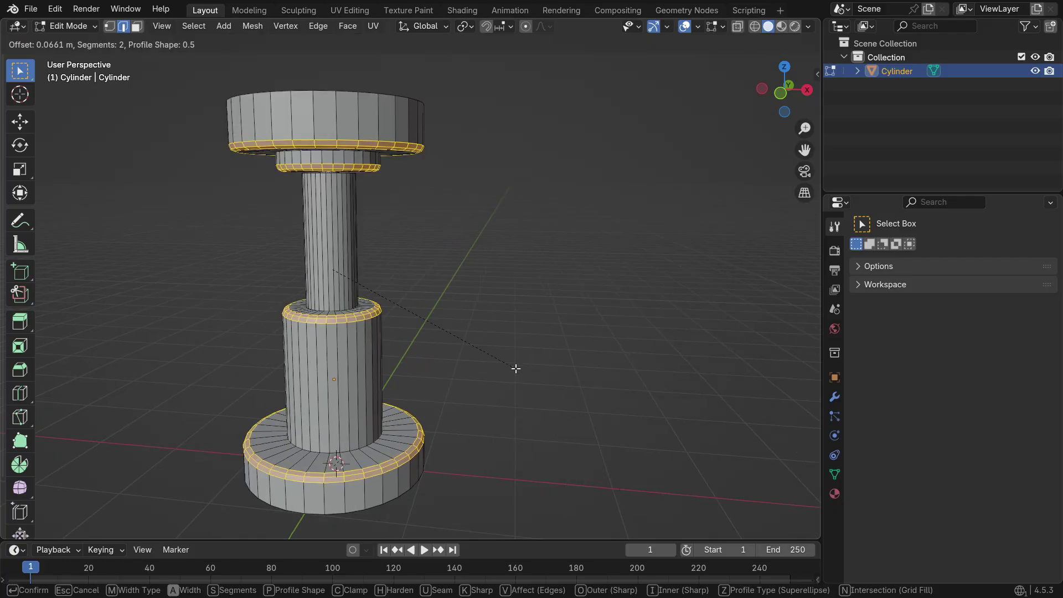
pyautogui.click(516, 368)
pyautogui.hotkey('alt', 'a')
pyautogui.moveTo(522, 296); pyautogui.dragTo(477, 361, button='middle')
pyautogui.press('Tab')
pyautogui.press('Tab')
# Select the connected top cap and rod and separate them by selection
pyautogui.click(111, 26)
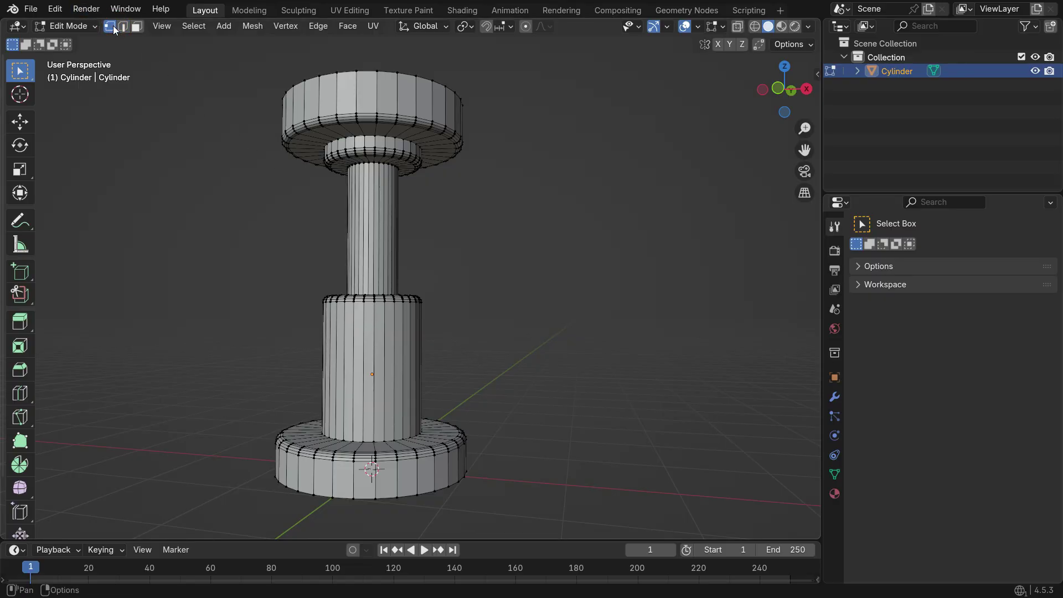
pyautogui.press('l')
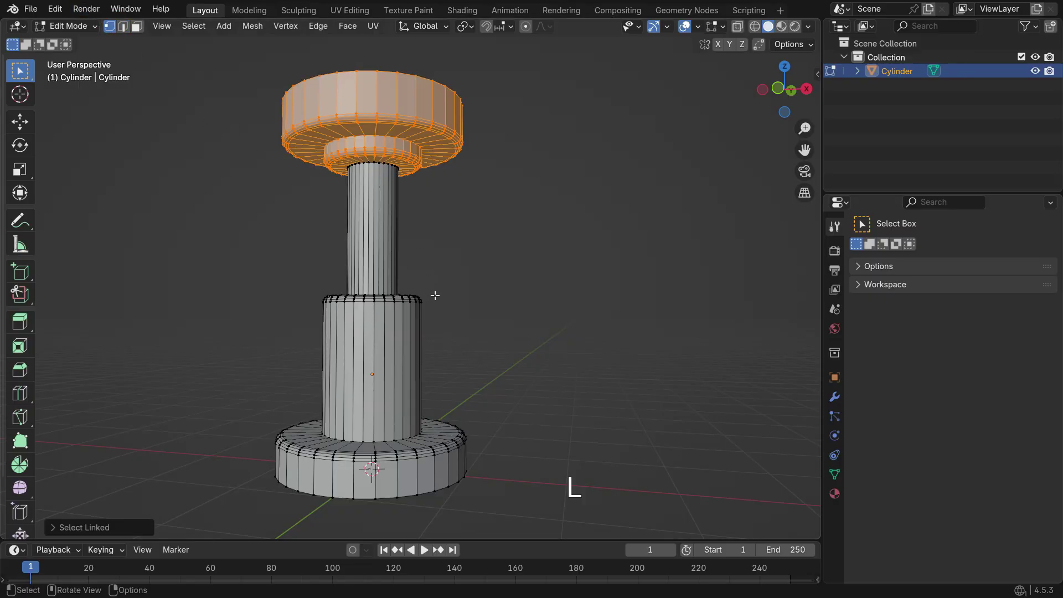
pyautogui.scroll(-2, 437, 304)
pyautogui.press('z')
pyautogui.moveTo(410, 249)
pyautogui.mouseDown(button='middle')
pyautogui.moveTo(400, 222)
pyautogui.moveTo(424, 270)
pyautogui.mouseUp(button='middle')
pyautogui.press('p')
pyautogui.click(568, 208)
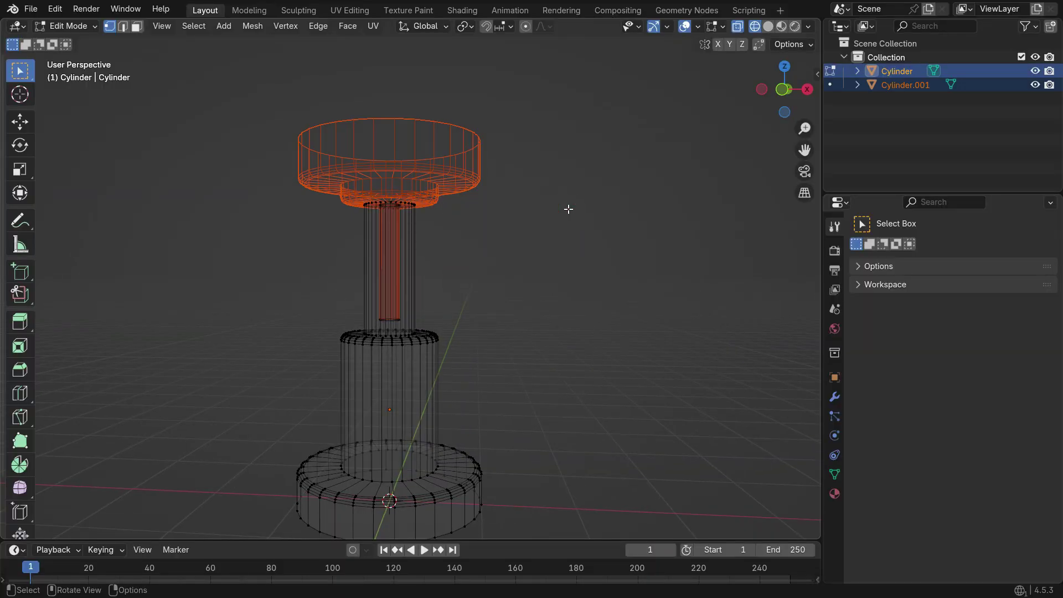
# In Object Mode, select Cylinder.001, restore Solid shading, and reposition it
pyautogui.press('Tab')
pyautogui.click(433, 182)
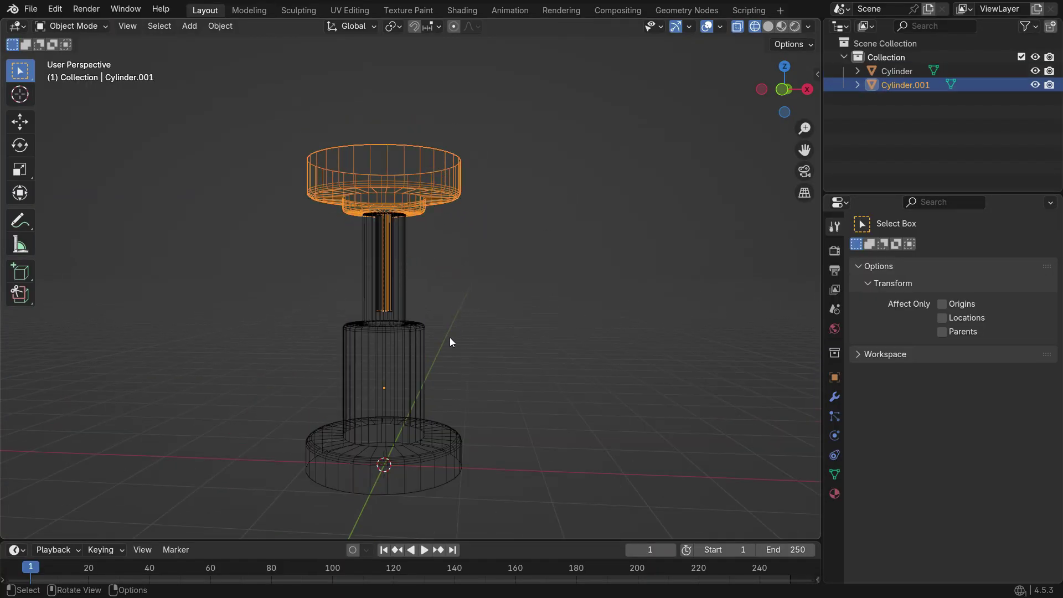
pyautogui.press('g')
pyautogui.rightClick(531, 291)
pyautogui.press('z')
pyautogui.click(530, 304)
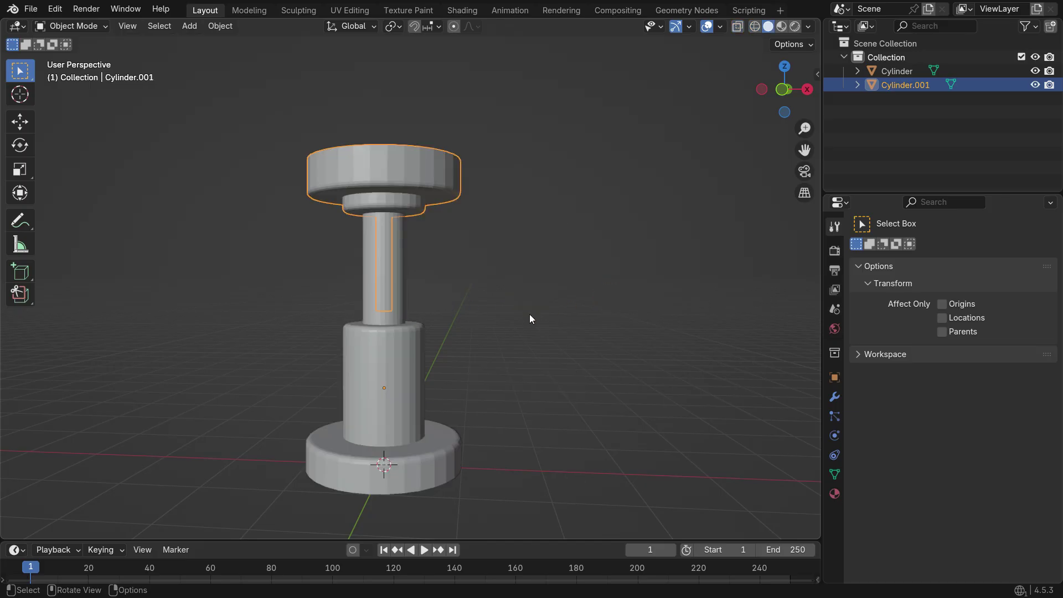
pyautogui.press('g')
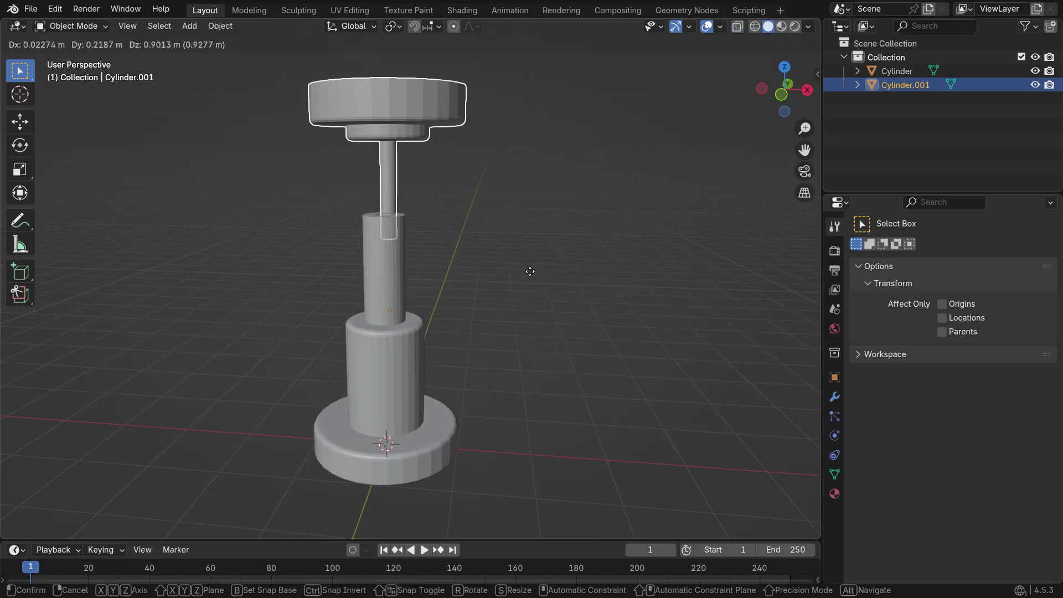
pyautogui.click(513, 339)
pyautogui.moveTo(512, 339); pyautogui.dragTo(433, 354, button='middle')
# Apply Shade Auto Smooth to both the top and the lower cylinder parts
pyautogui.rightClick(514, 126)
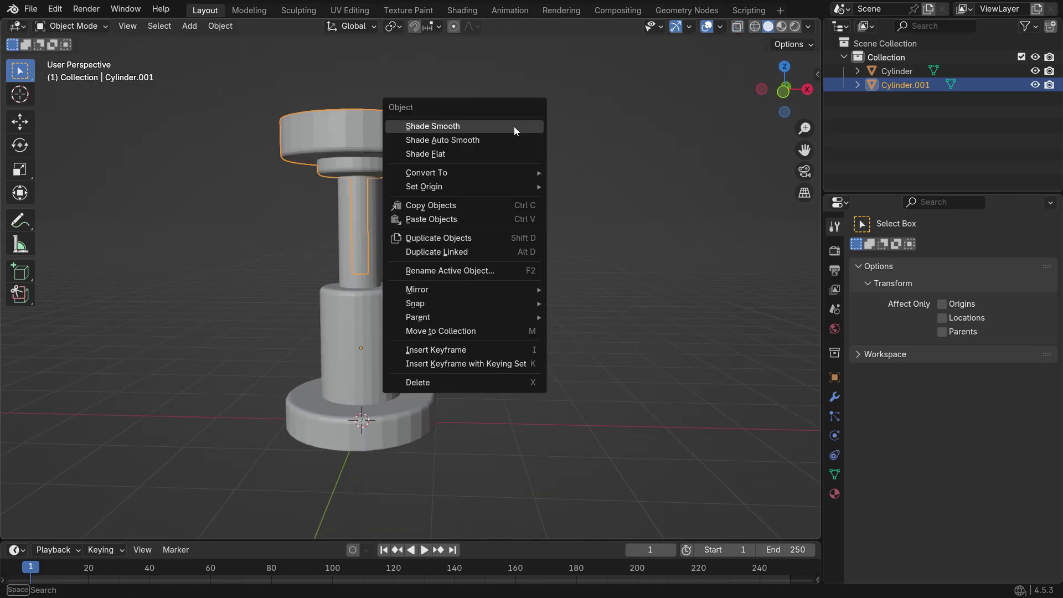
pyautogui.click(497, 139)
pyautogui.scroll(3, 369, 199)
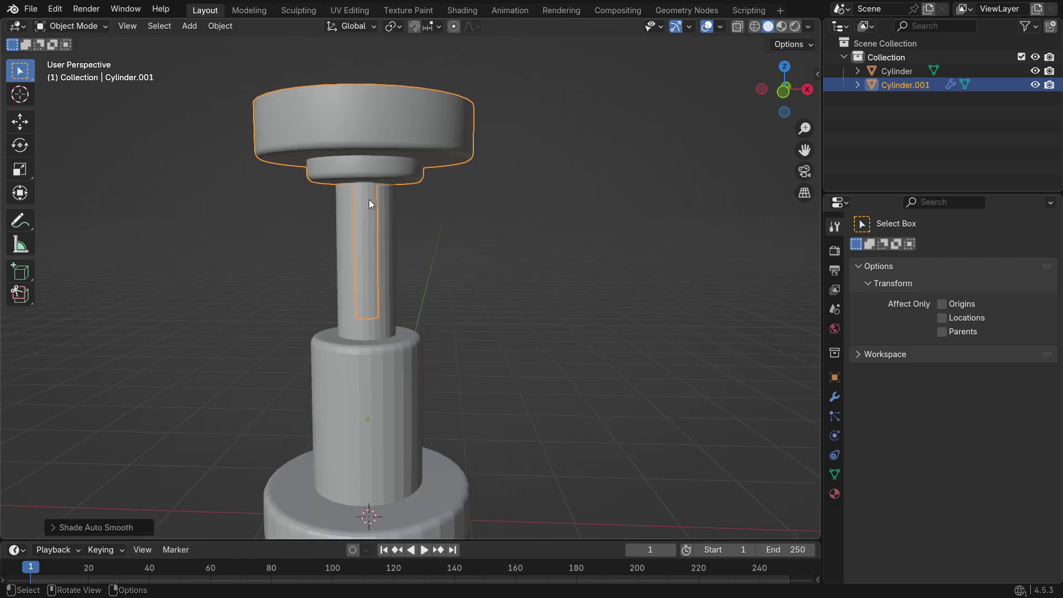
pyautogui.moveTo(368, 199)
pyautogui.mouseDown(button='middle')
pyautogui.moveTo(397, 184)
pyautogui.moveTo(385, 198)
pyautogui.mouseUp(button='middle')
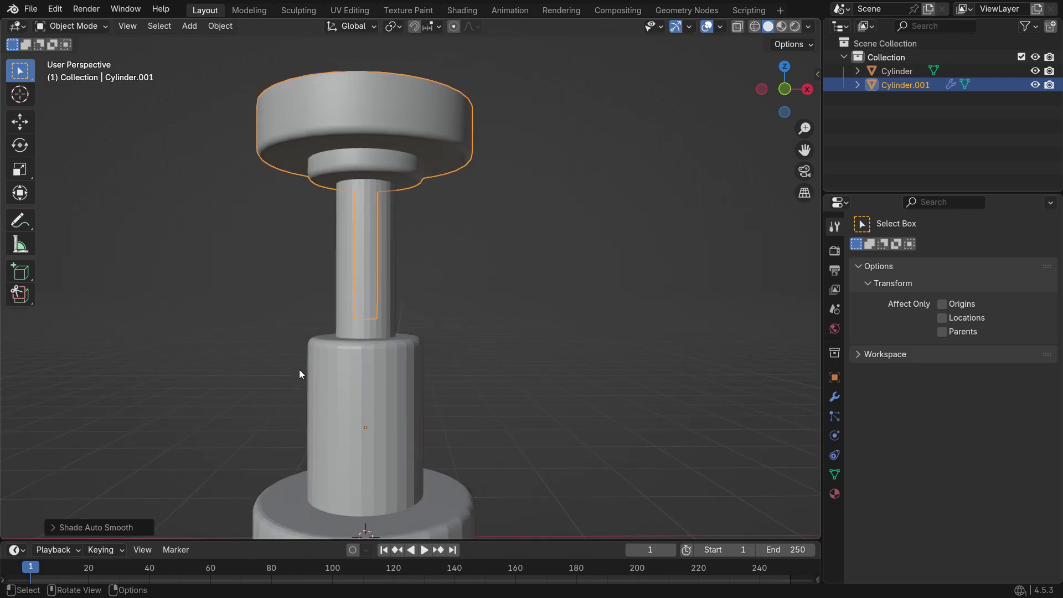
pyautogui.click(365, 316)
pyautogui.rightClick(536, 260)
pyautogui.click(535, 260)
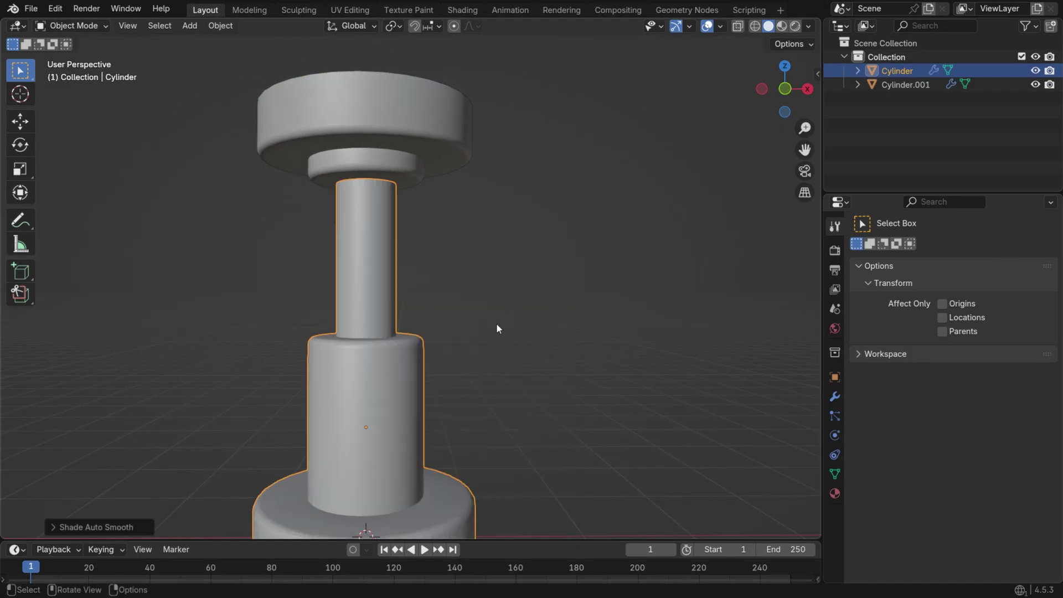
pyautogui.moveTo(496, 323); pyautogui.dragTo(450, 313, button='middle')
pyautogui.click(449, 308)
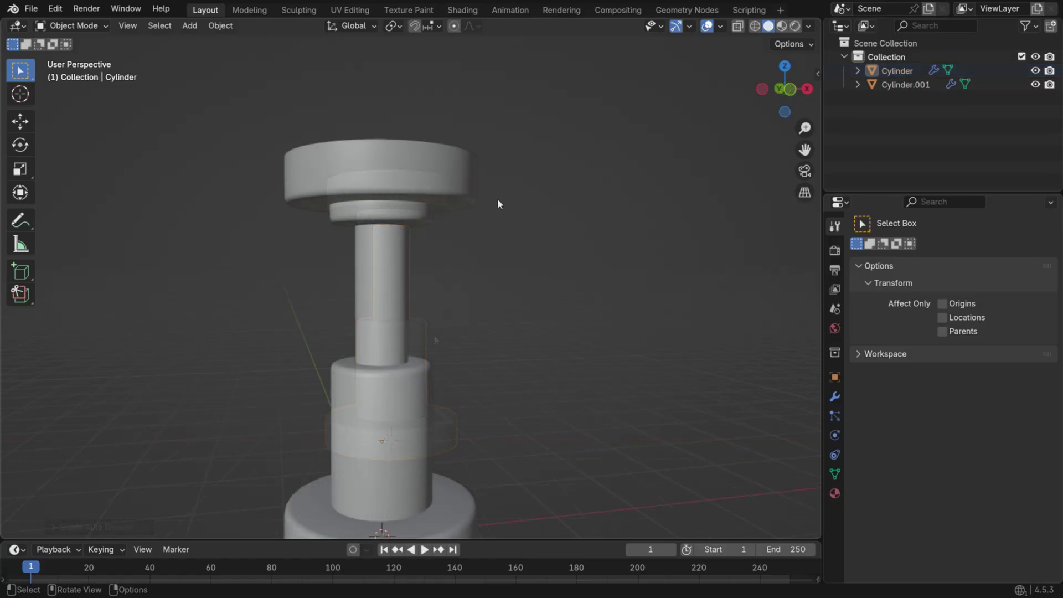
# Turn on viewport cavity shading with type Both, then select both cylinders
pyautogui.click(807, 27)
pyautogui.click(729, 421)
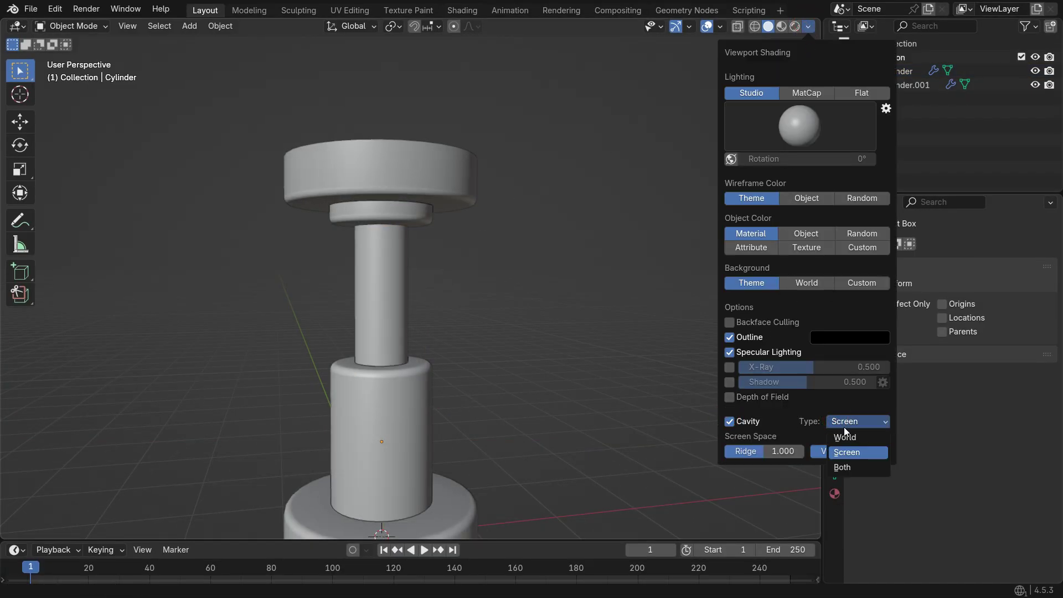
pyautogui.click(842, 467)
pyautogui.scroll(-3, 436, 390)
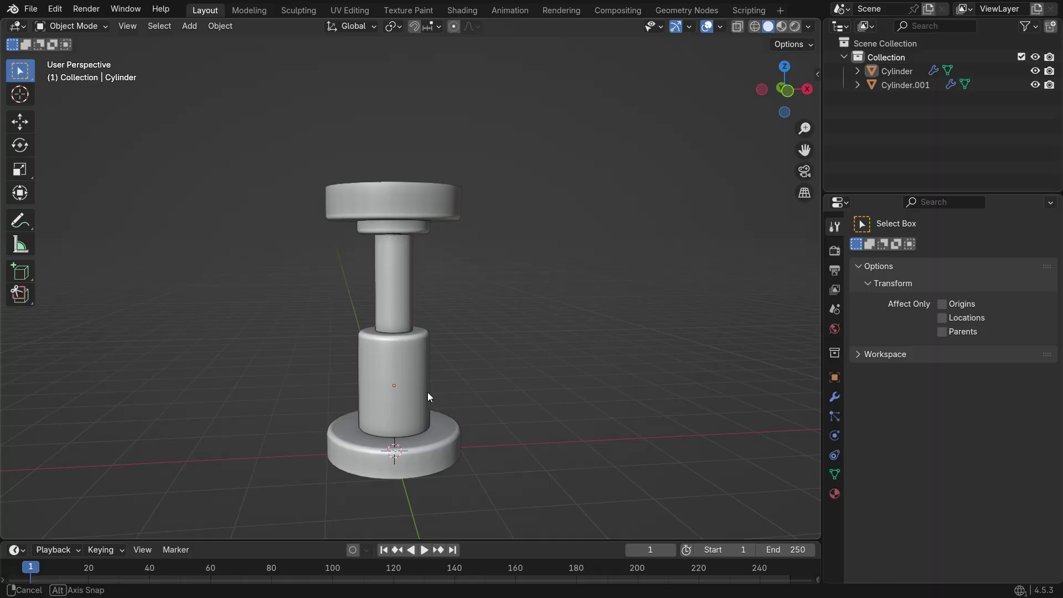
pyautogui.scroll(1, 432, 389)
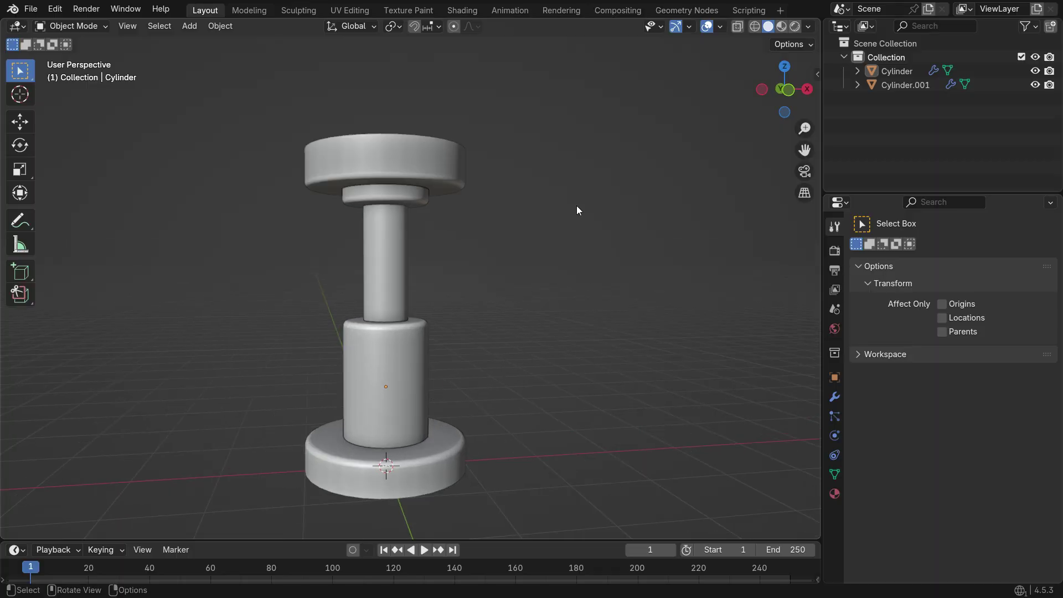
pyautogui.press('a')
pyautogui.hotkey('ctrl', 'a')
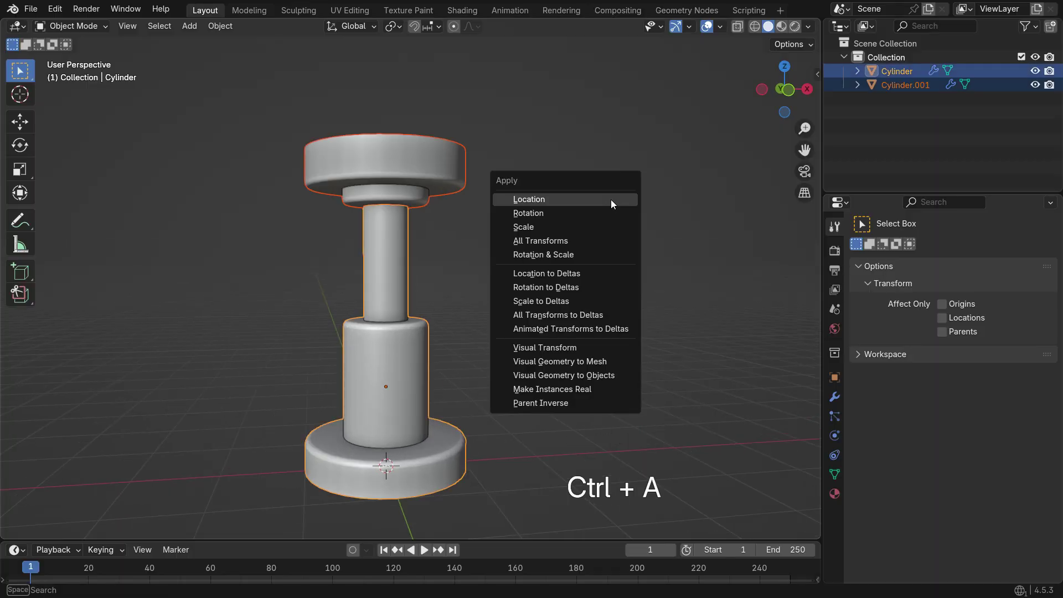
# Apply rotation and scale to both parts and set their origins to geometry
pyautogui.click(580, 252)
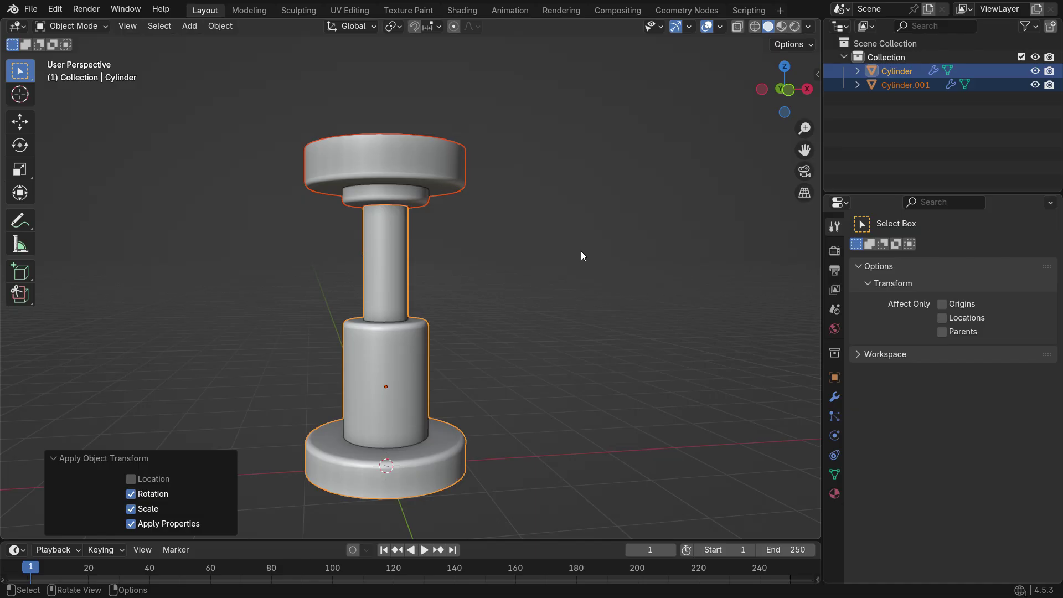
pyautogui.rightClick(570, 132)
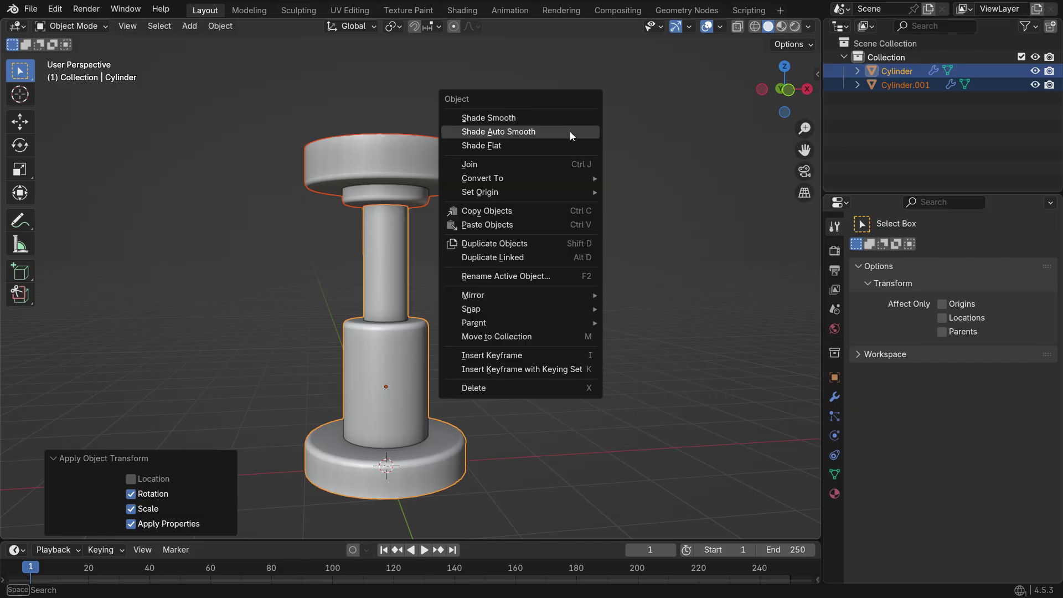
pyautogui.moveTo(559, 192)
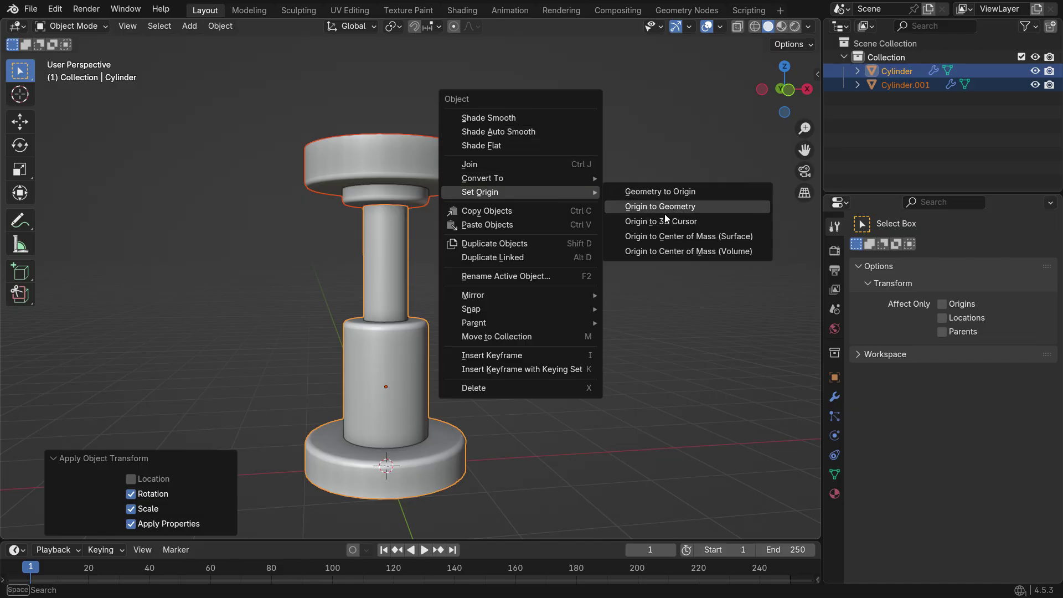
pyautogui.click(709, 206)
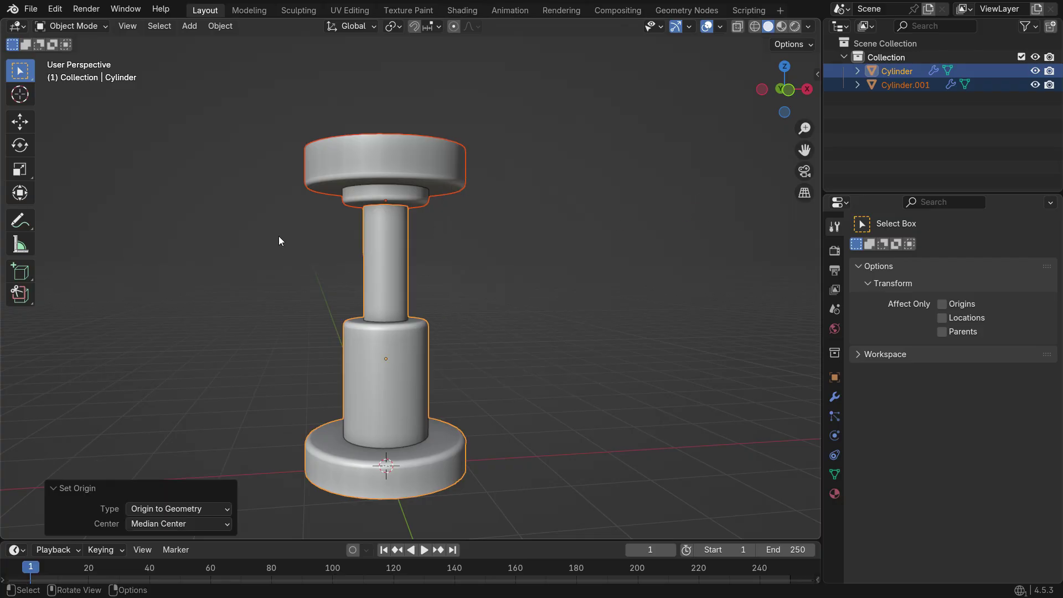
# Raise the top part Cylinder.001 1.143 m along Z in front view
pyautogui.click(412, 197)
pyautogui.moveTo(386, 312)
pyautogui.mouseDown(button='middle')
pyautogui.moveTo(364, 317)
pyautogui.moveTo(373, 311)
pyautogui.mouseUp(button='middle')
pyautogui.click(482, 343)
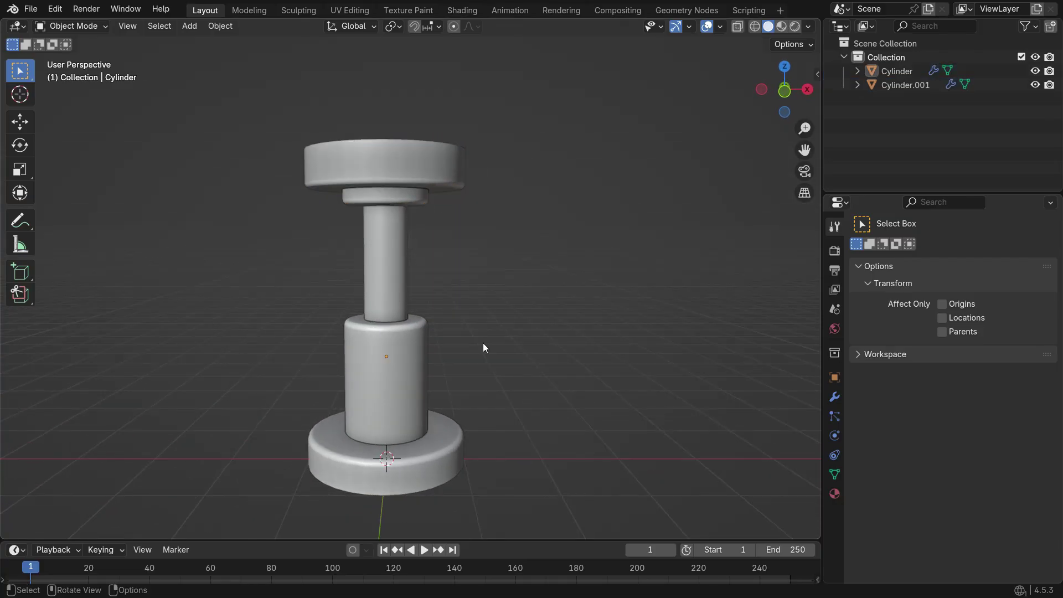
pyautogui.click(376, 172)
pyautogui.press('KP_1')
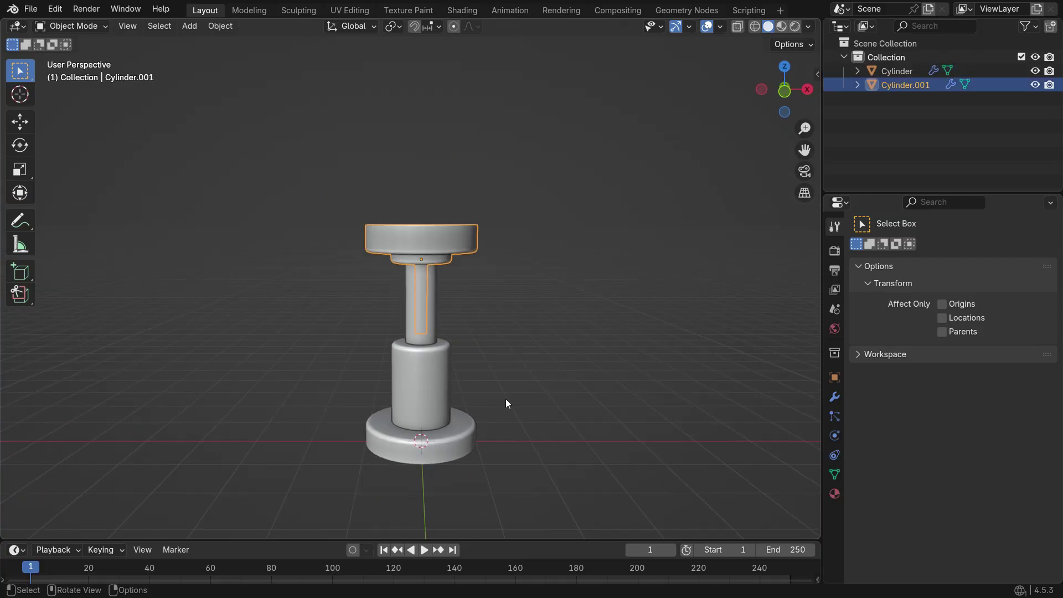
pyautogui.press('g')
pyautogui.press('z')
pyautogui.click(504, 270)
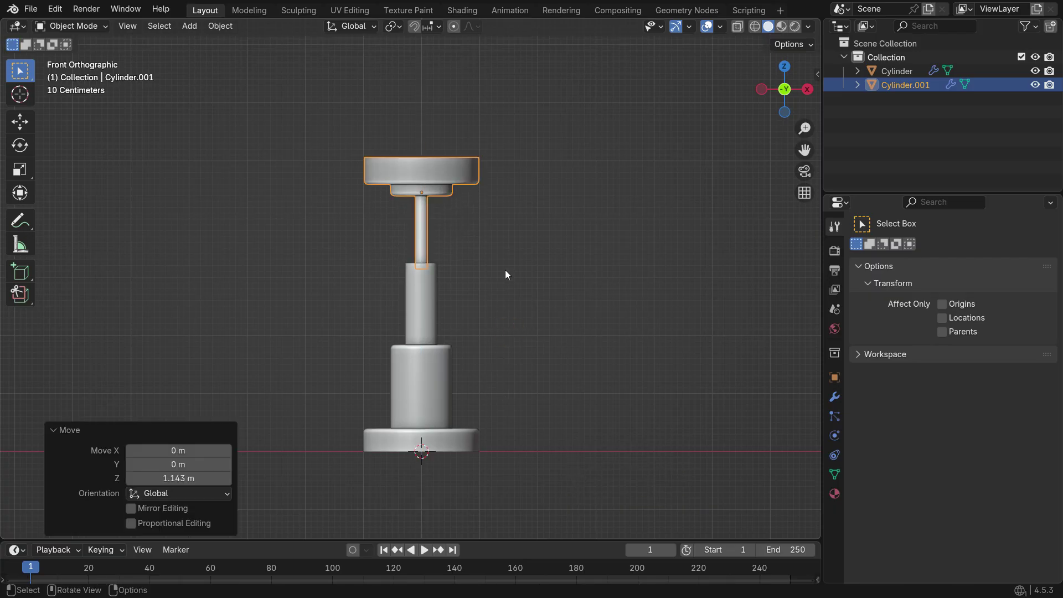
pyautogui.click(479, 331)
pyautogui.moveTo(479, 331); pyautogui.dragTo(493, 433, button='middle')
# In the base's Edit Mode, duplicate one top-ring vertex and separate it into a new object
pyautogui.scroll(2, 494, 433)
pyautogui.click(499, 437)
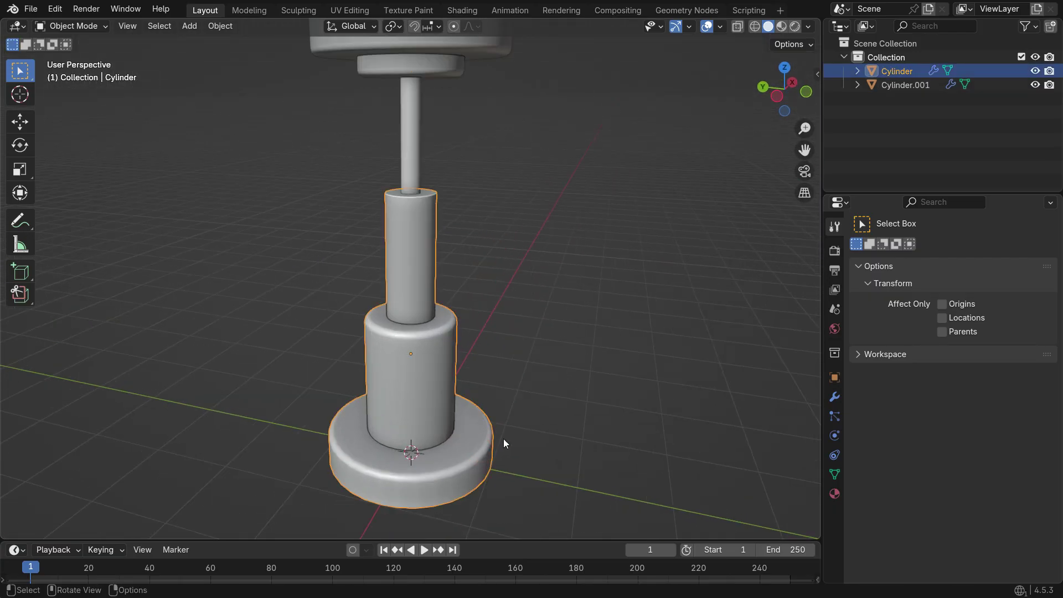
pyautogui.press('Tab')
pyautogui.scroll(3, 489, 358)
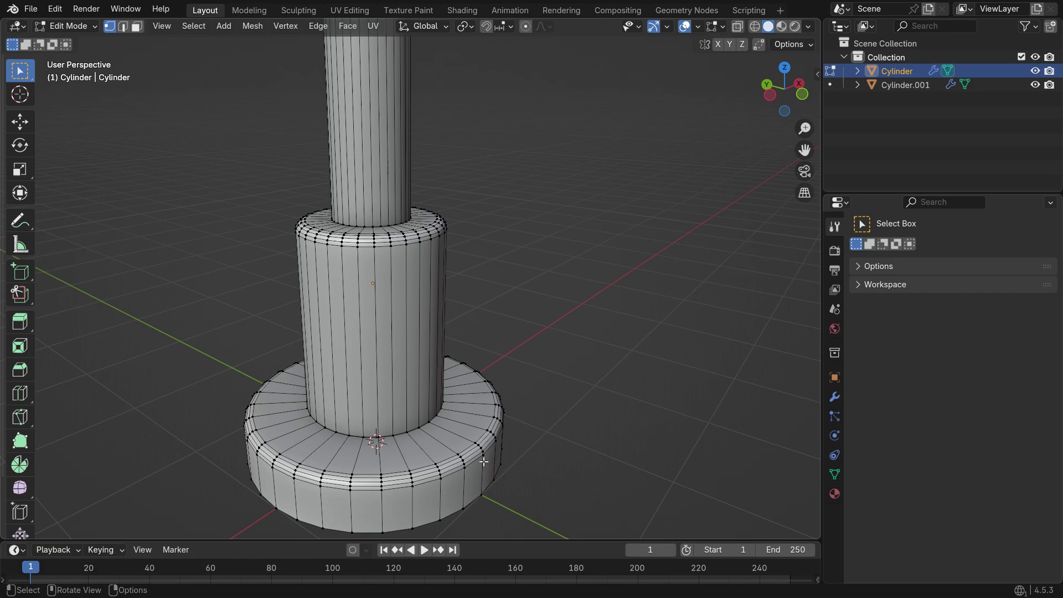
pyautogui.click(421, 227)
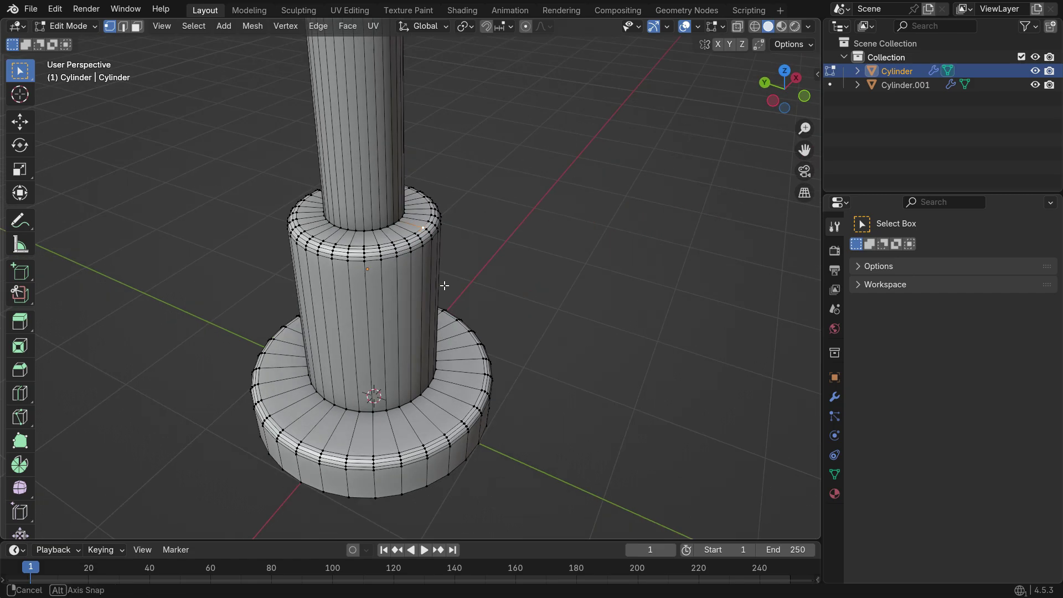
pyautogui.moveTo(420, 227); pyautogui.dragTo(418, 238, button='middle')
pyautogui.scroll(3, 417, 238)
pyautogui.hotkey('shift', 'd')
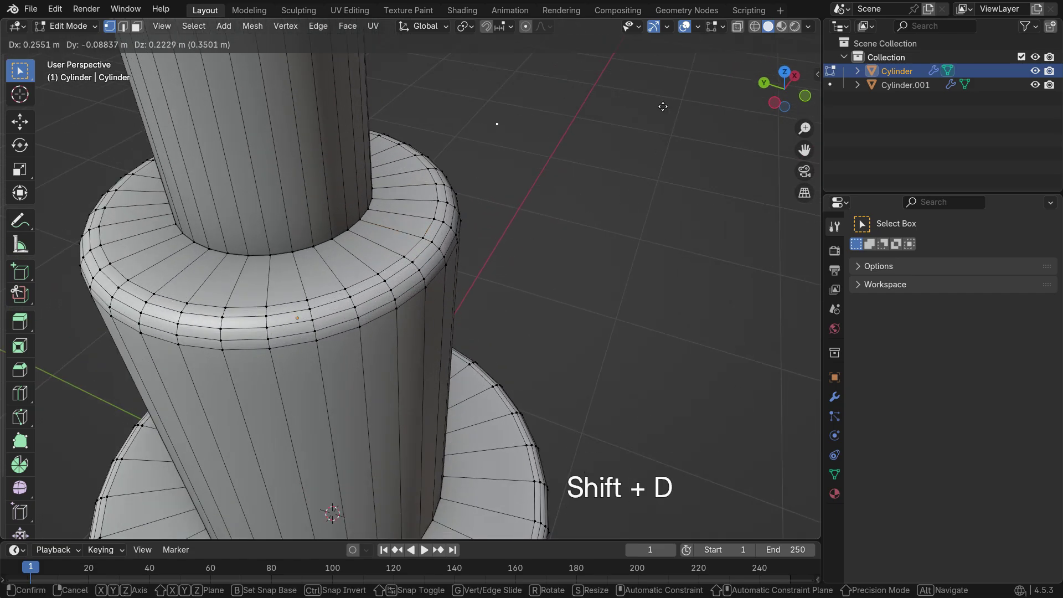
pyautogui.rightClick(647, 170)
pyautogui.press('p')
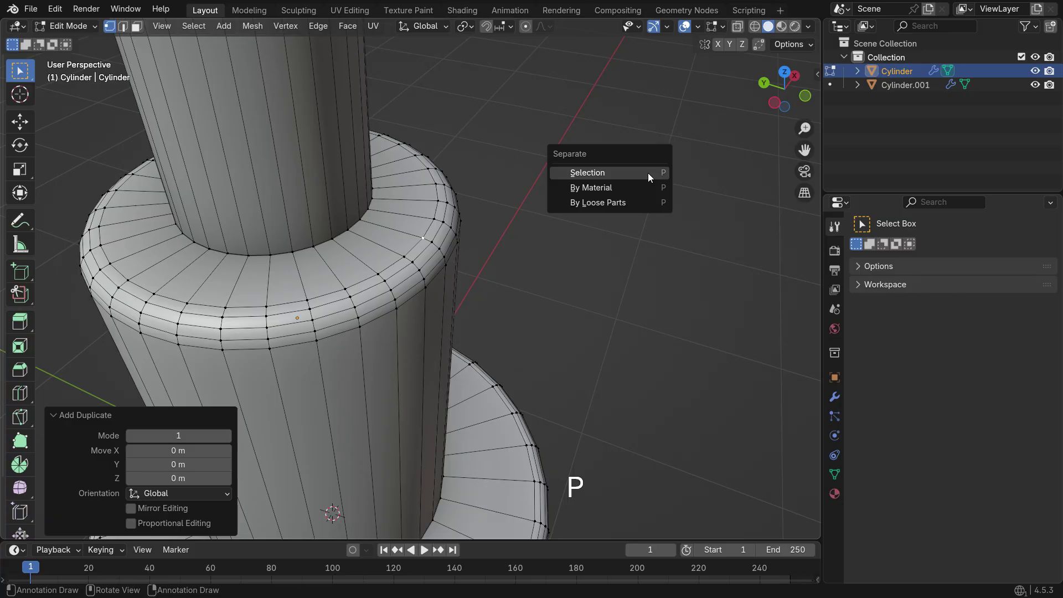
pyautogui.click(648, 173)
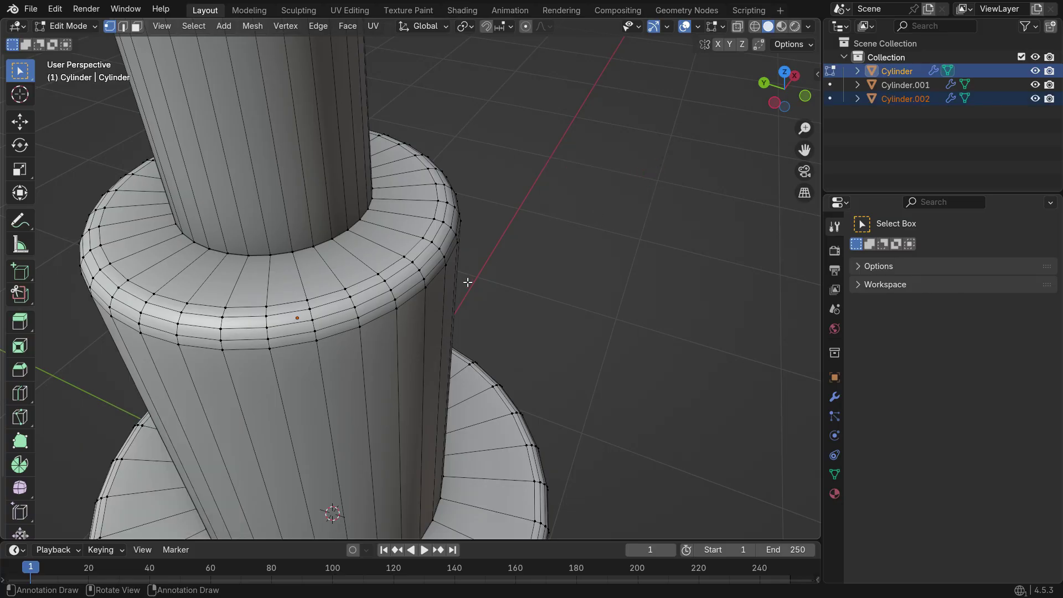
# Back in Object Mode, select Cylinder.002 and rotate it
pyautogui.press('Tab')
pyautogui.click(423, 239)
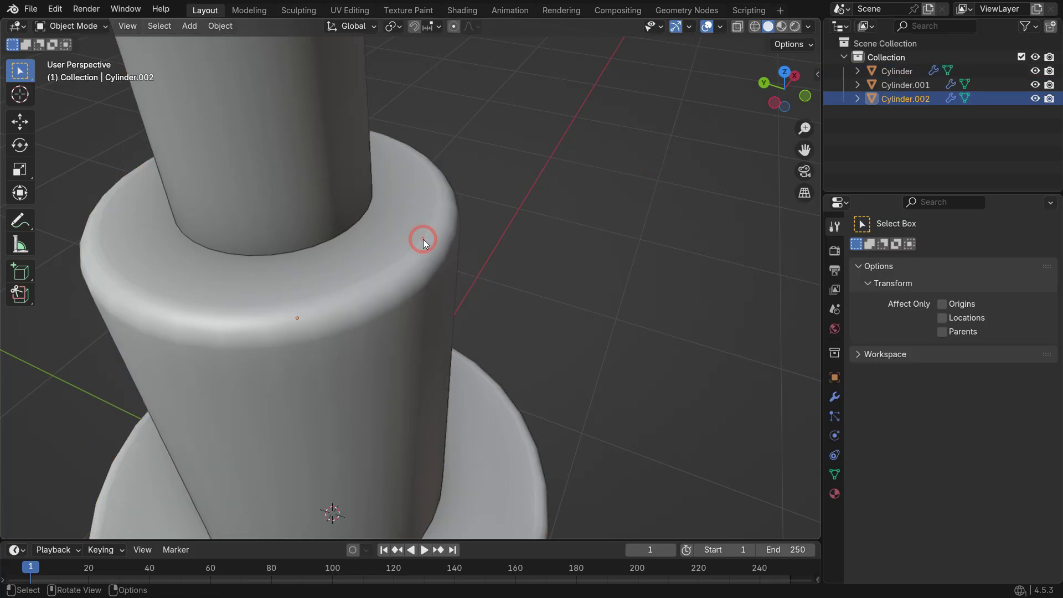
pyautogui.press('r')
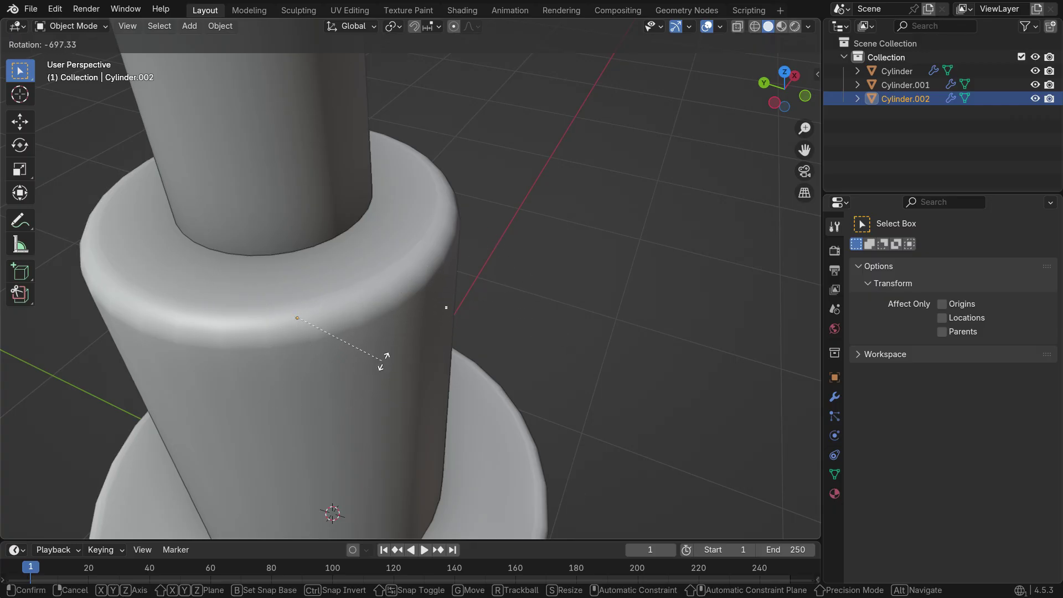
pyautogui.click(388, 321)
pyautogui.moveTo(390, 317); pyautogui.dragTo(506, 303, button='middle')
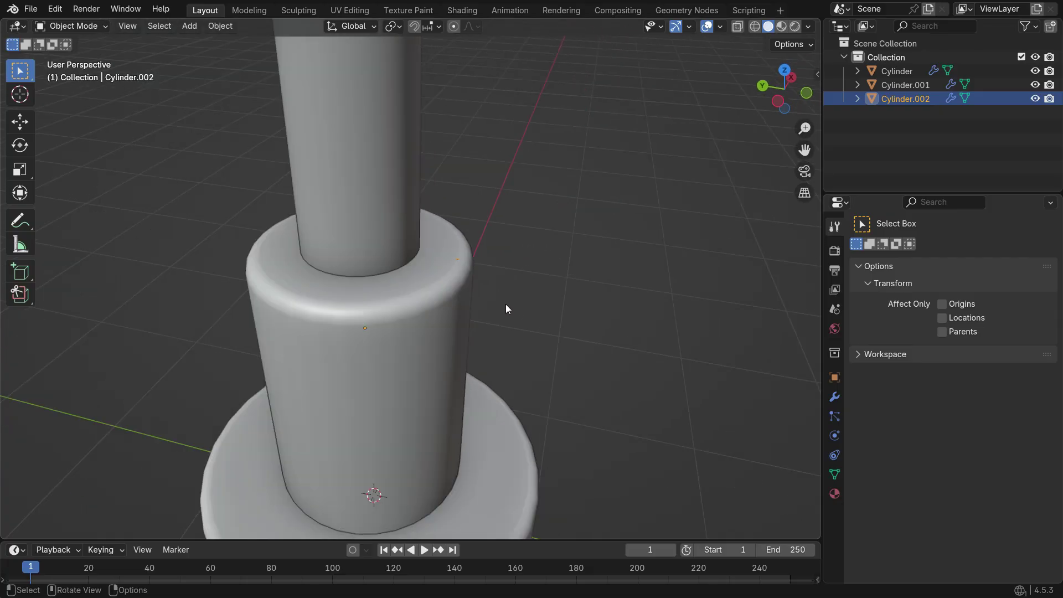
# Add a Screw modifier to Cylinder.002 with 0.4 m screw and 6 iterations
pyautogui.click(833, 397)
pyautogui.click(922, 249)
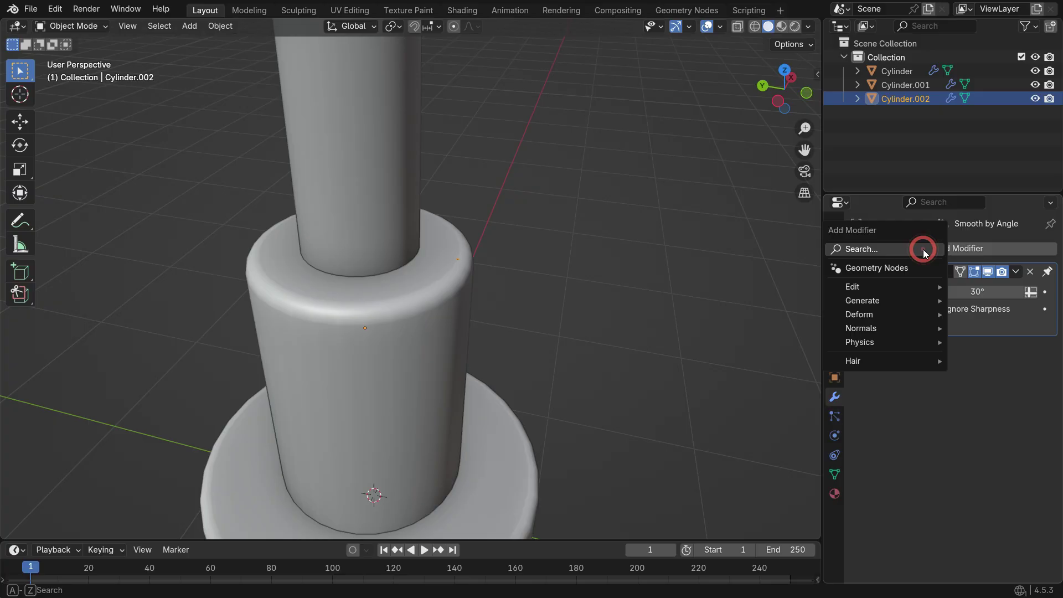
pyautogui.click(922, 249)
pyautogui.click(825, 277)
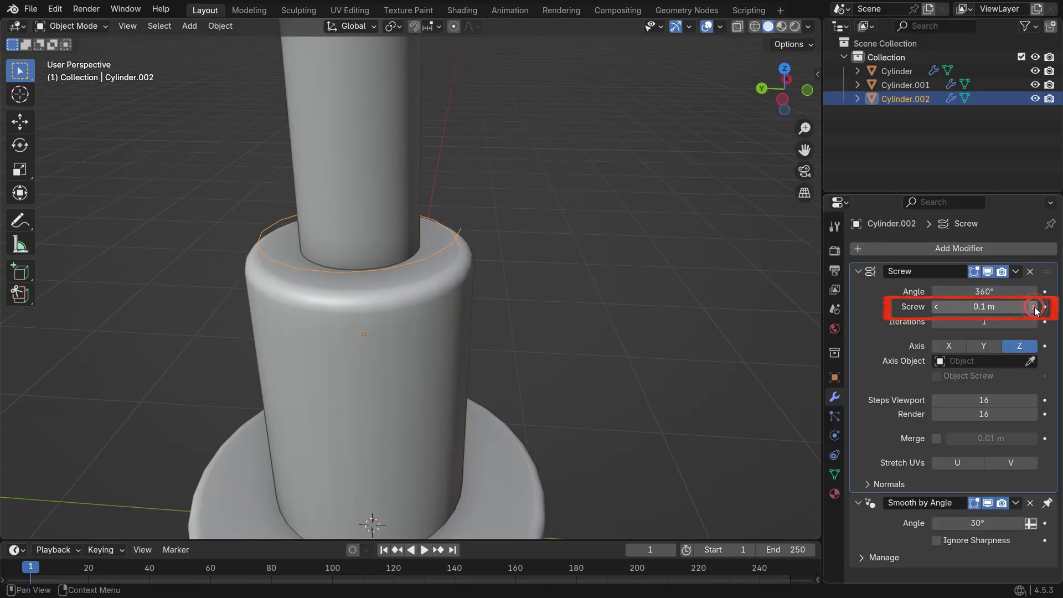
pyautogui.click(1034, 306)
pyautogui.click(1034, 307)
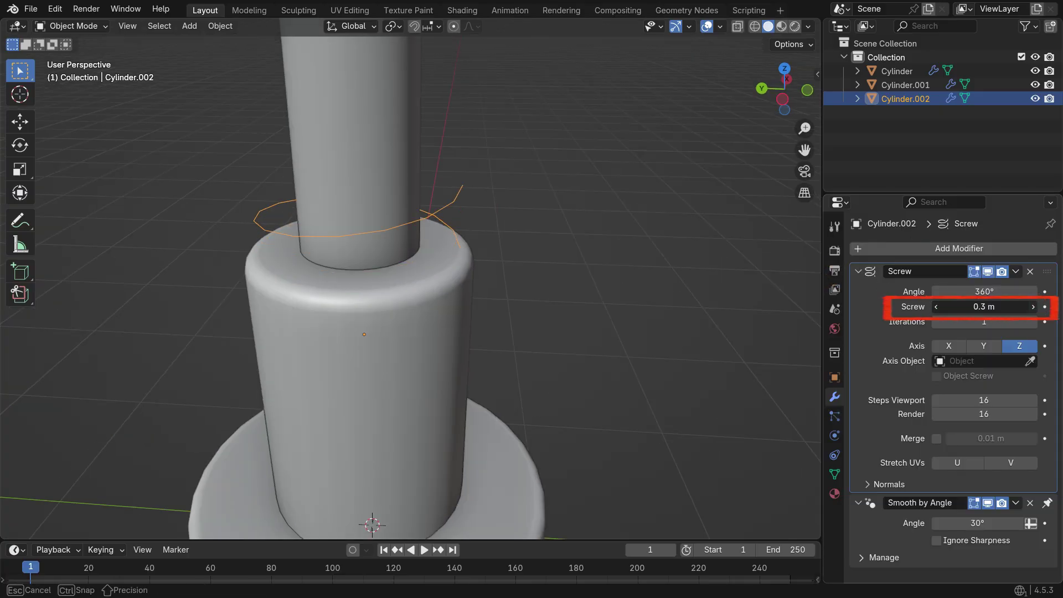
pyautogui.scroll(-5, 488, 299)
pyautogui.press('KP_1')
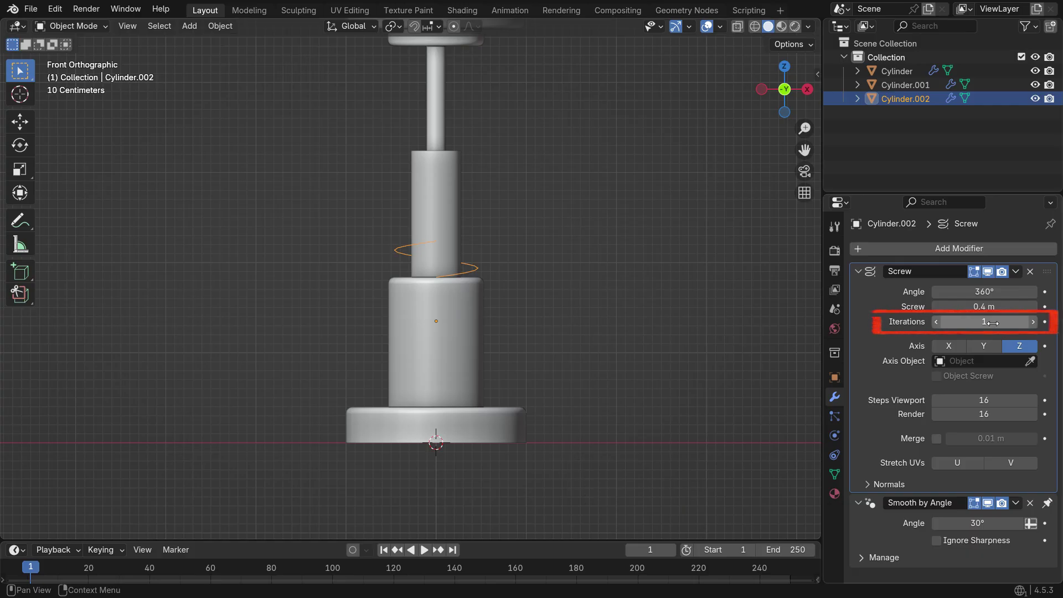
pyautogui.click(1034, 321)
pyautogui.click(1034, 321)
pyautogui.click(1034, 321)
pyautogui.click(1033, 321)
pyautogui.click(1033, 321)
# Lower the top disc piece along the Z axis
pyautogui.press('Home')
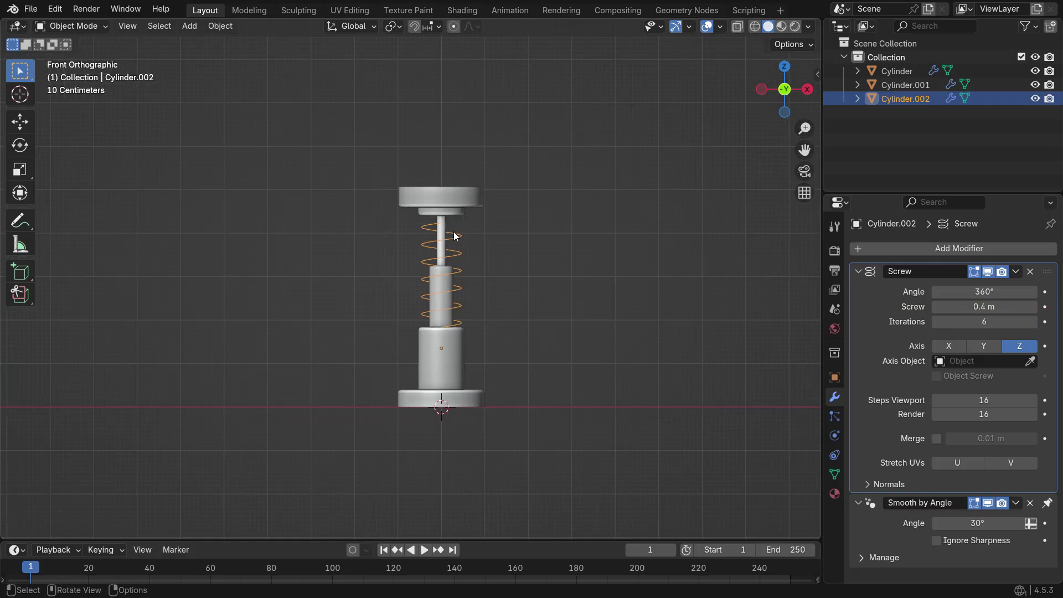
pyautogui.scroll(4, 427, 231)
pyautogui.click(460, 176)
pyautogui.press('g')
pyautogui.press('z')
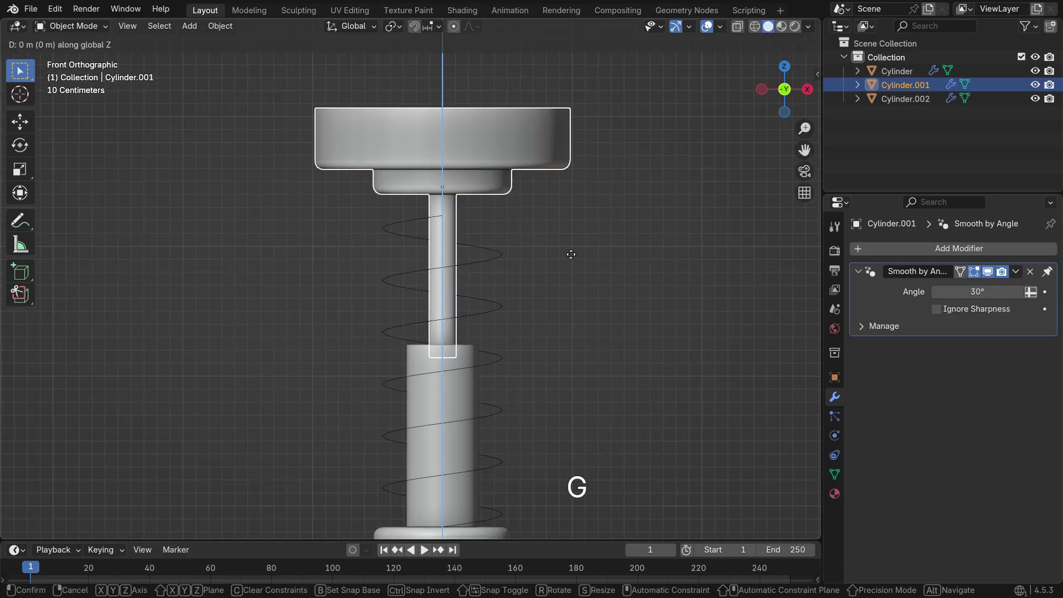
pyautogui.click(573, 275)
pyautogui.press('Home')
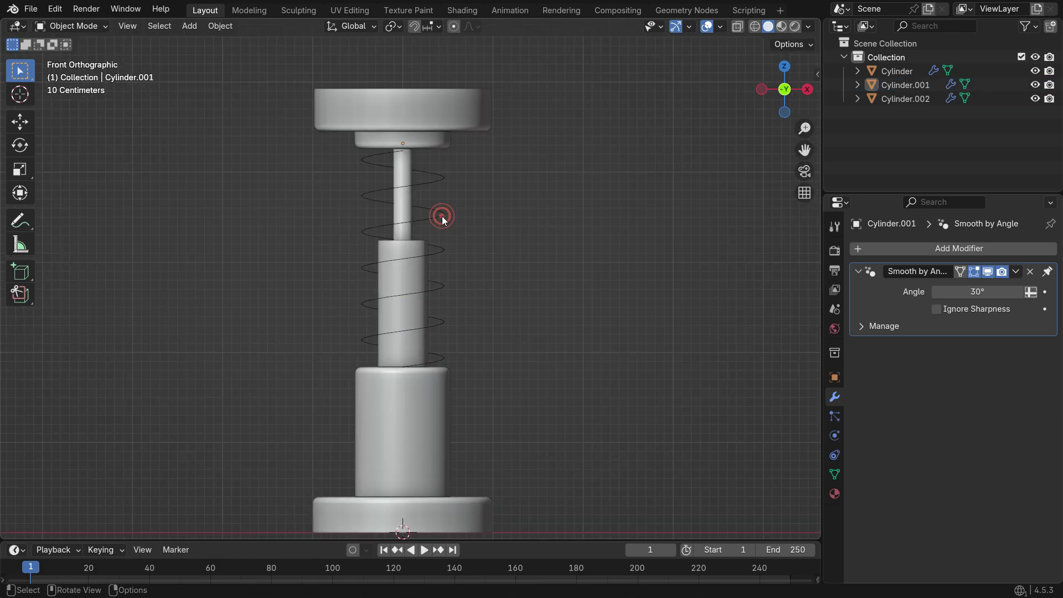
# Set the Screw modifier's viewport steps to 32 and apply it
pyautogui.click(443, 221)
pyautogui.click(991, 399)
pyautogui.write('32')
pyautogui.press('Return')
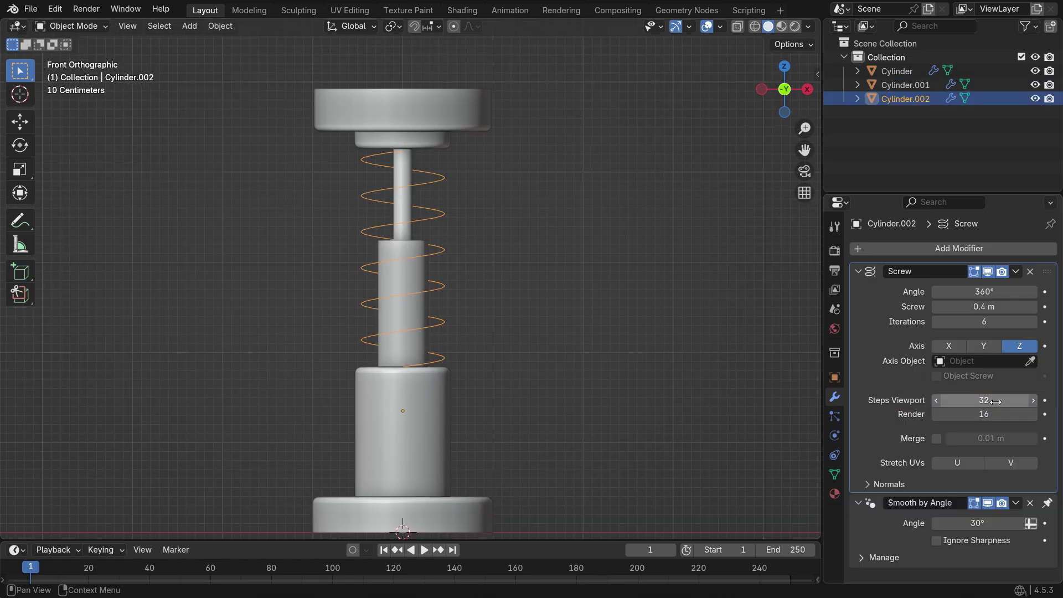
pyautogui.click(1014, 271)
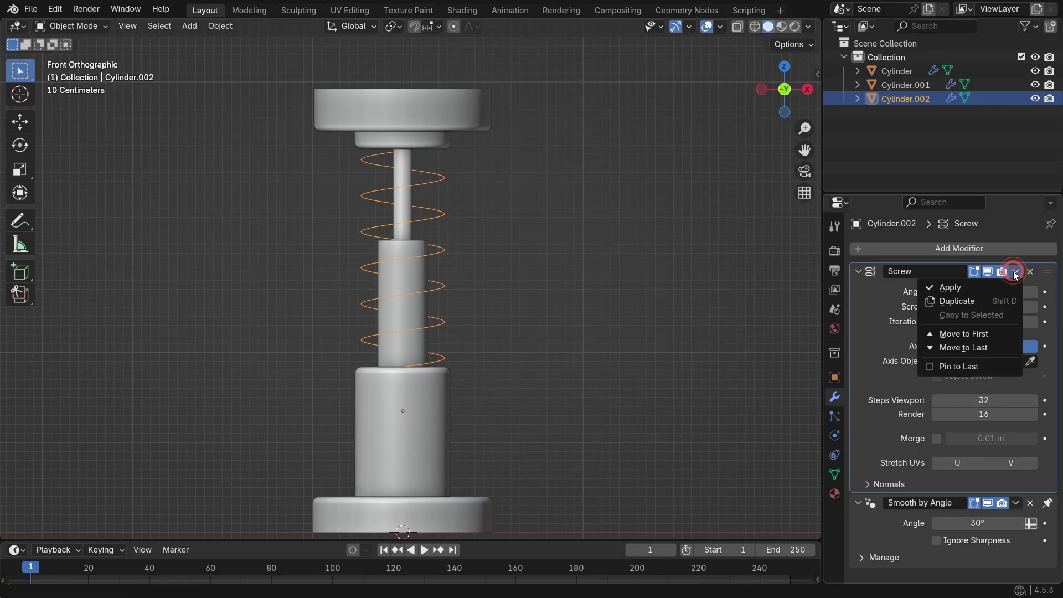
pyautogui.click(982, 285)
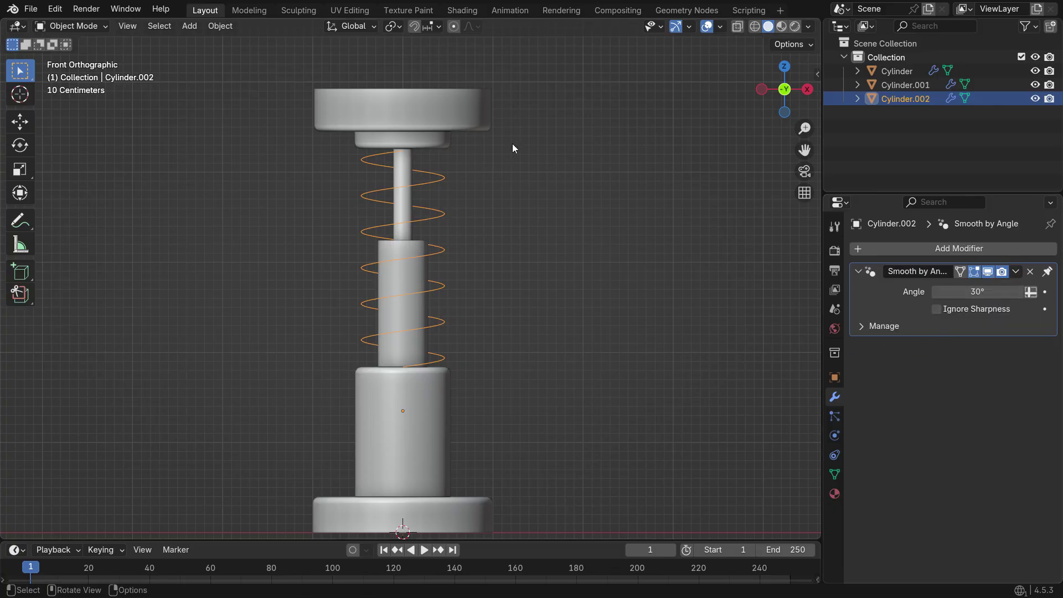
# Convert the helix object into a curve
pyautogui.rightClick(543, 131)
pyautogui.moveTo(547, 177)
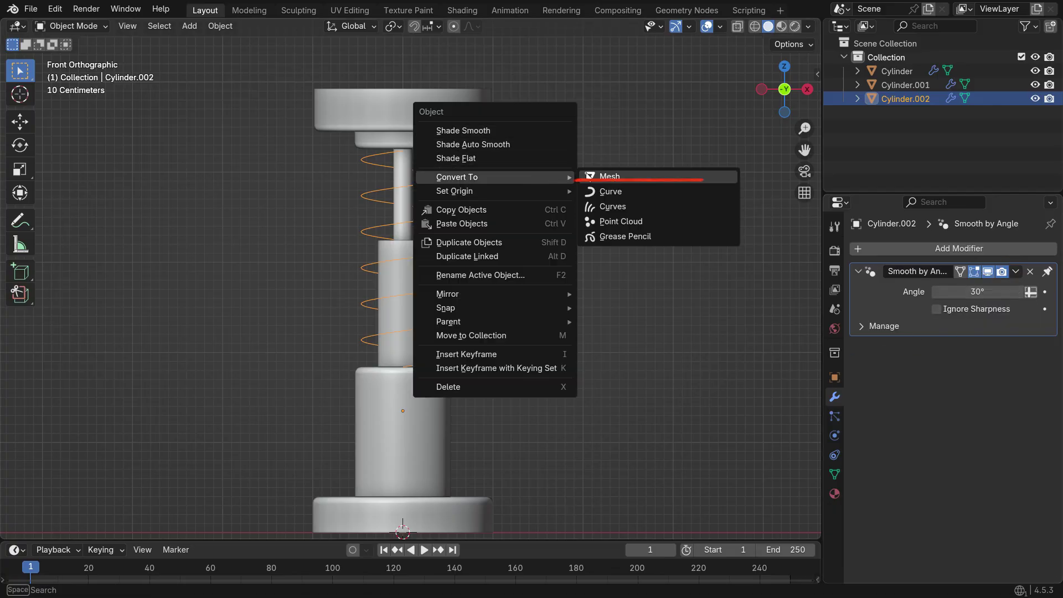
pyautogui.click(639, 194)
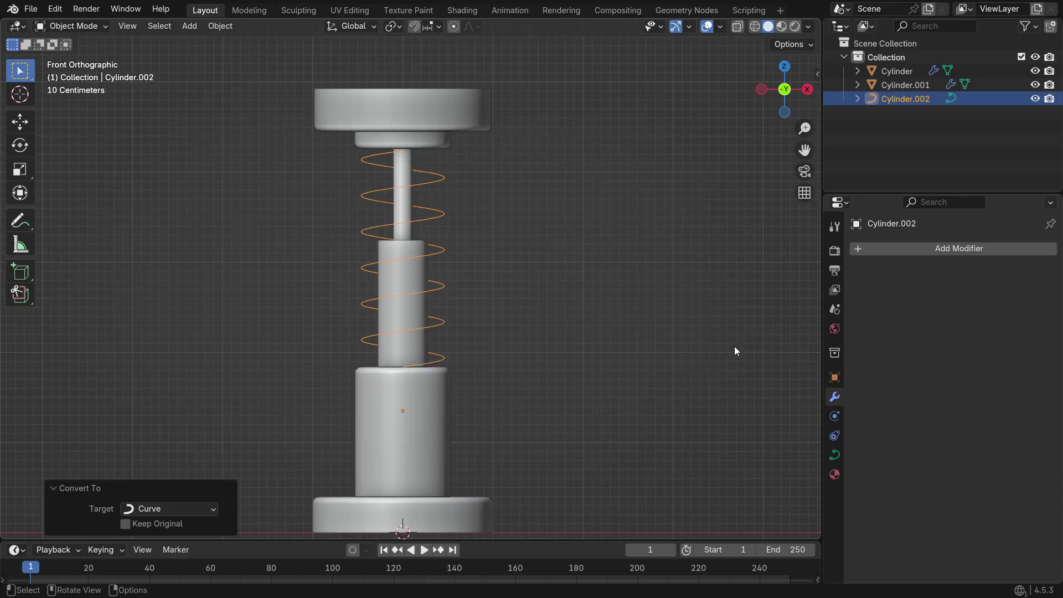
# Give the curve a 0.081 m bevel depth and enable Fill Caps
pyautogui.click(834, 455)
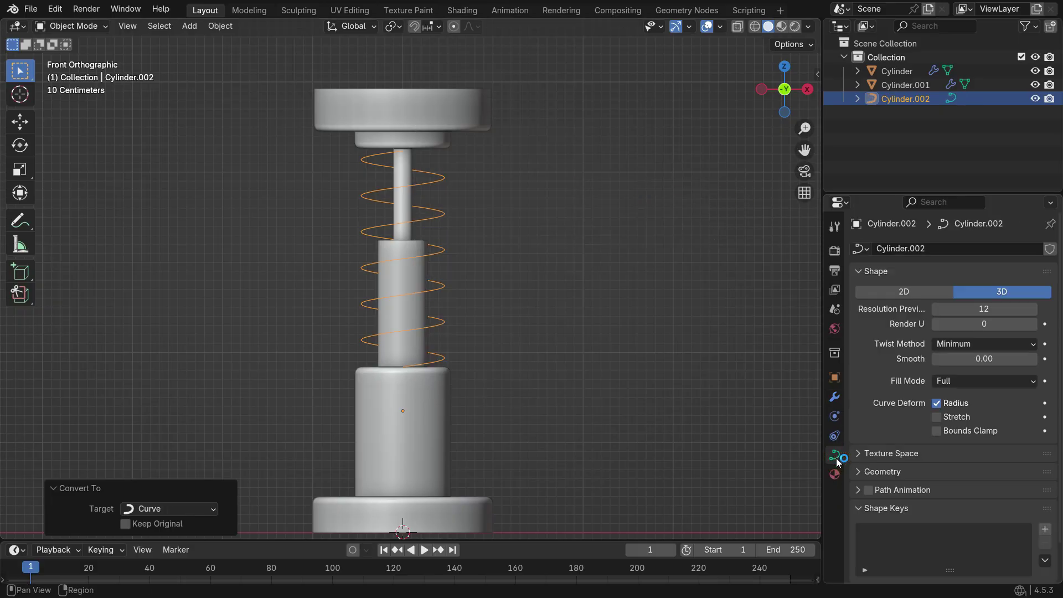
pyautogui.click(871, 471)
pyautogui.scroll(-6, 877, 463)
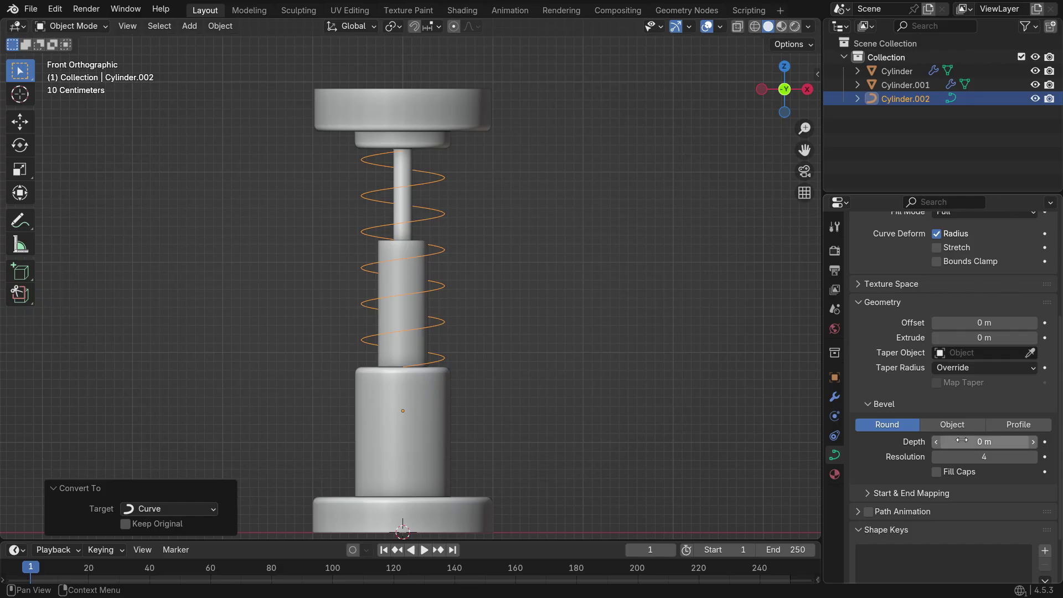
pyautogui.keyDown('shift'); pyautogui.moveTo(973, 442); pyautogui.dragTo(1008, 442); pyautogui.keyUp('shift')
pyautogui.scroll(3, 425, 175)
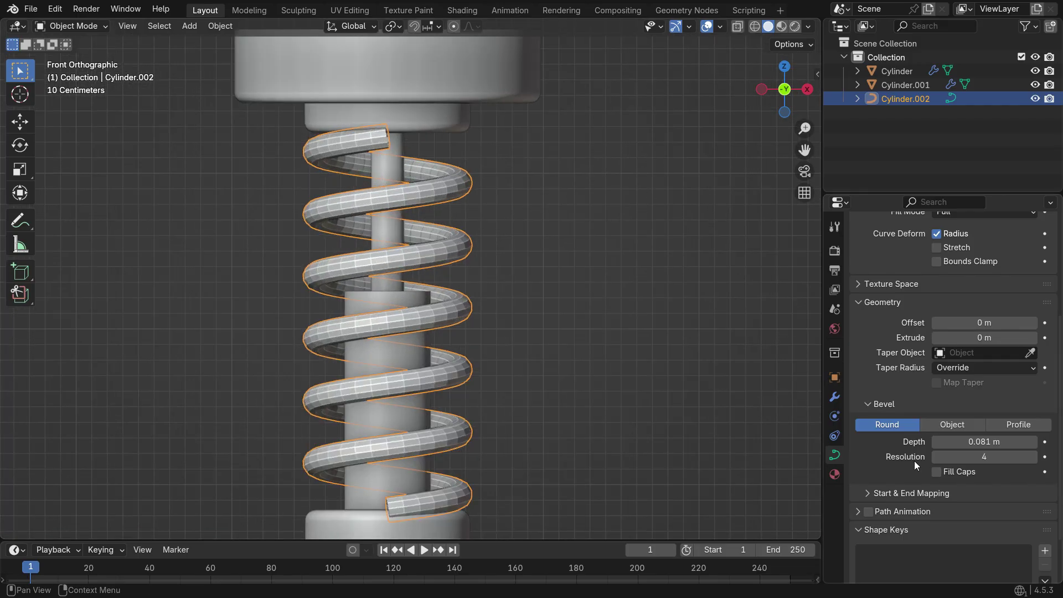
pyautogui.click(936, 472)
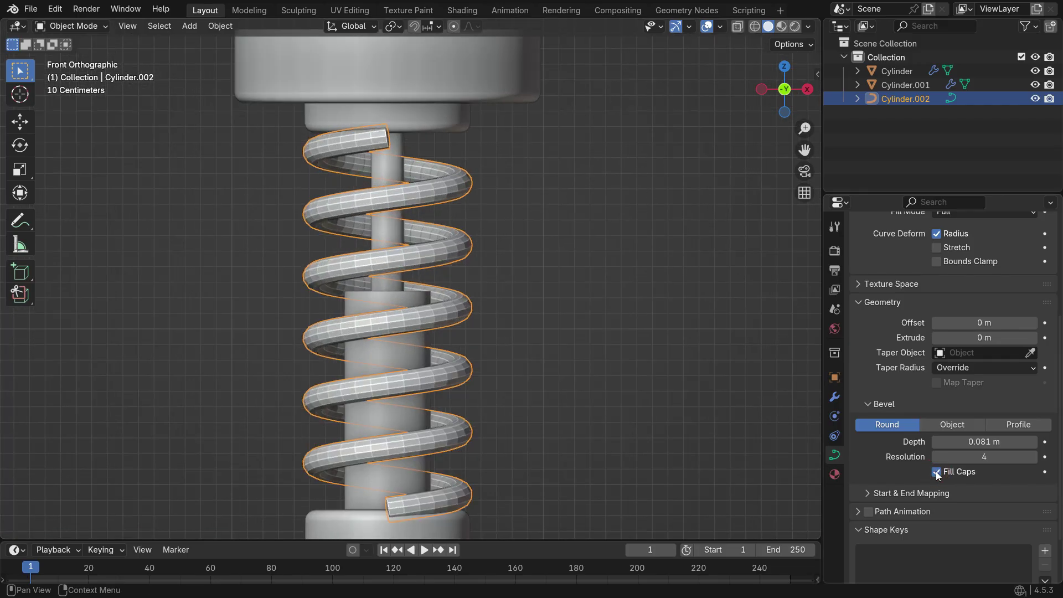
# Apply Shade Smooth to the spring
pyautogui.rightClick(600, 187)
pyautogui.click(578, 151)
pyautogui.scroll(-2, 436, 264)
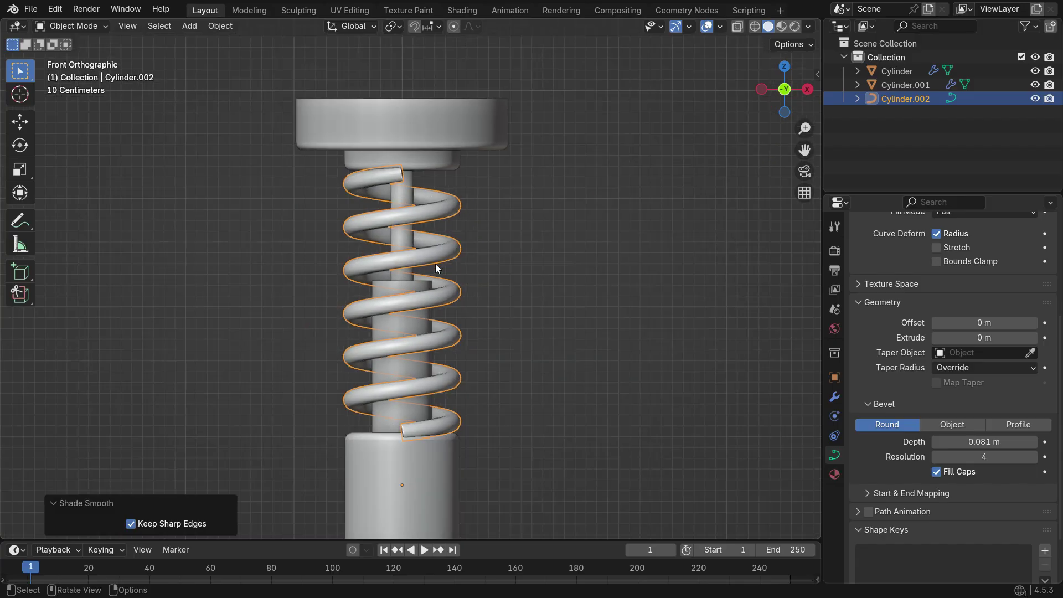
# In front view Edit Mode, lower the spring's top end point along Z with proportional editing
pyautogui.scroll(-2, 442, 276)
pyautogui.moveTo(484, 325); pyautogui.dragTo(500, 359, button='middle')
pyautogui.press('KP_1')
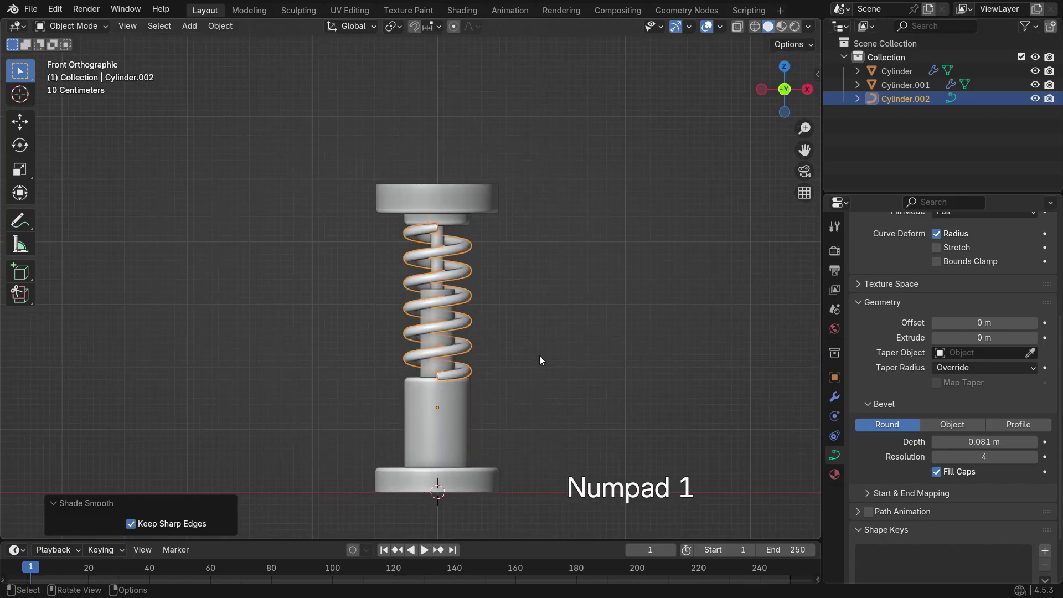
pyautogui.scroll(5, 448, 224)
pyautogui.press('Tab')
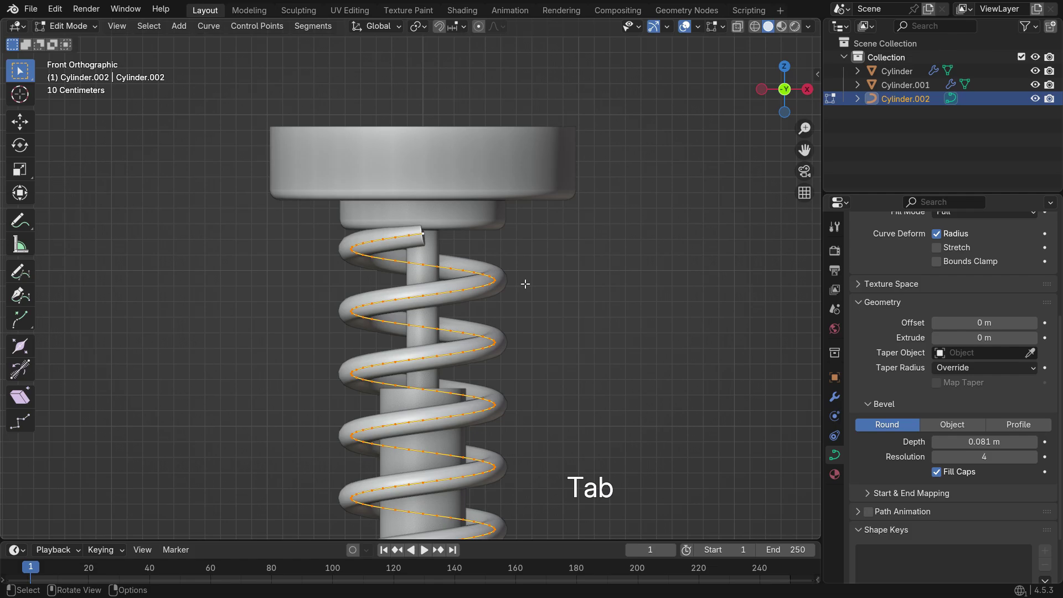
pyautogui.scroll(4, 421, 237)
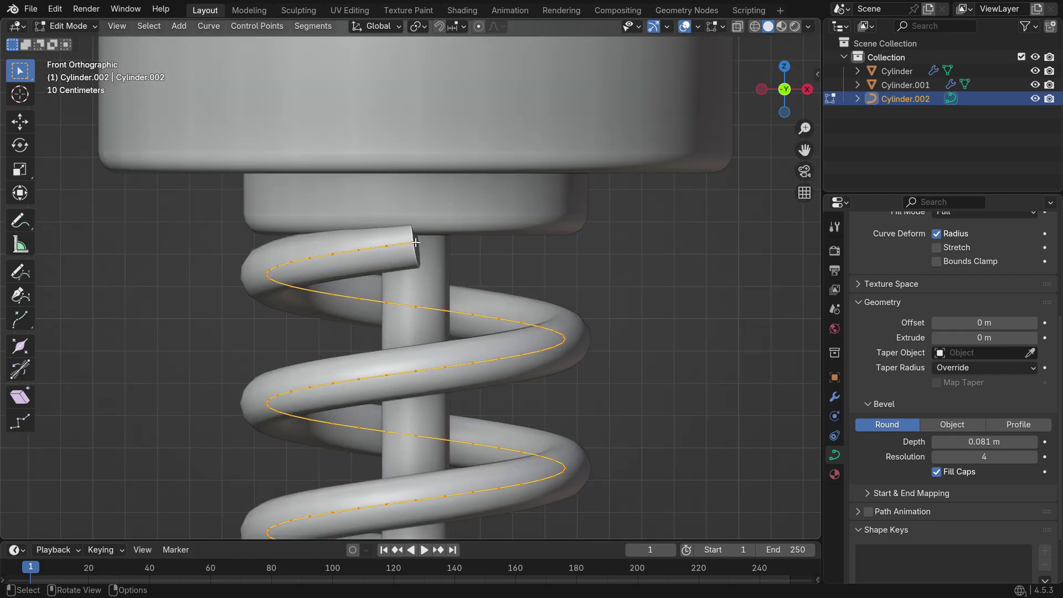
pyautogui.click(415, 242)
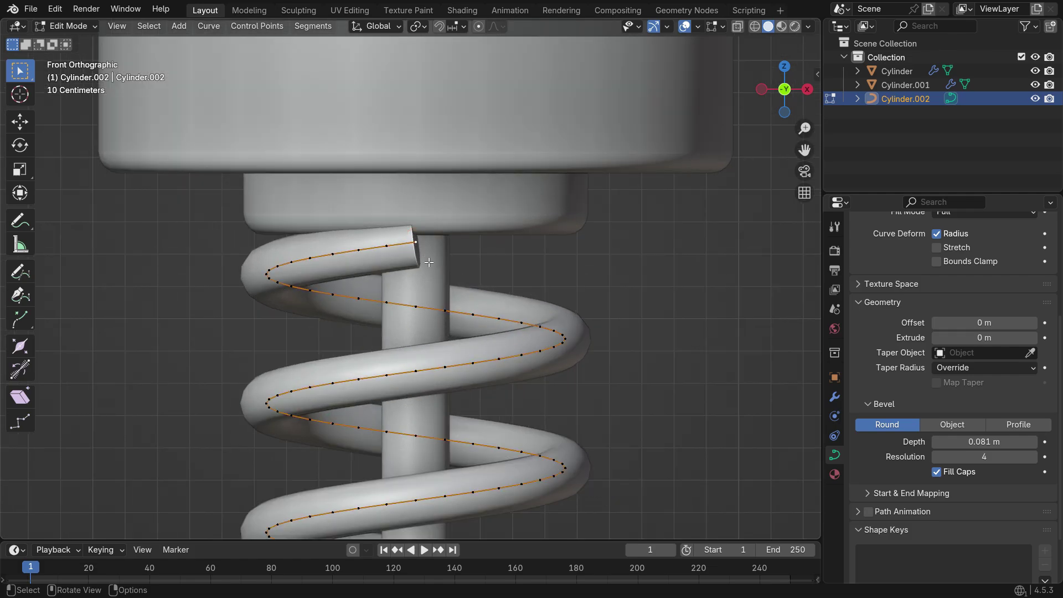
pyautogui.click(480, 26)
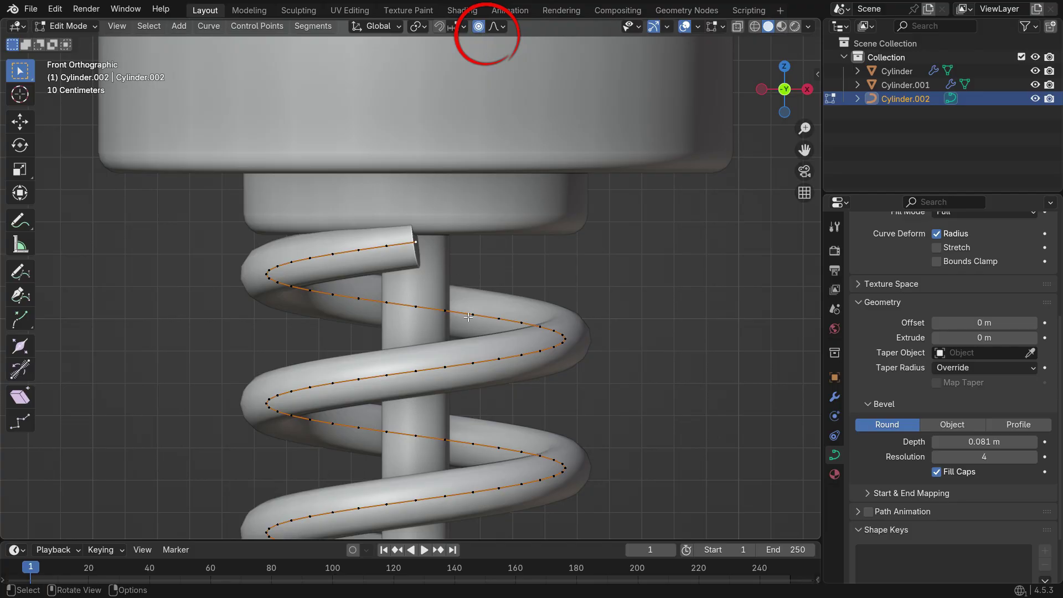
pyautogui.press('g')
pyautogui.press('z')
pyautogui.press('Return')
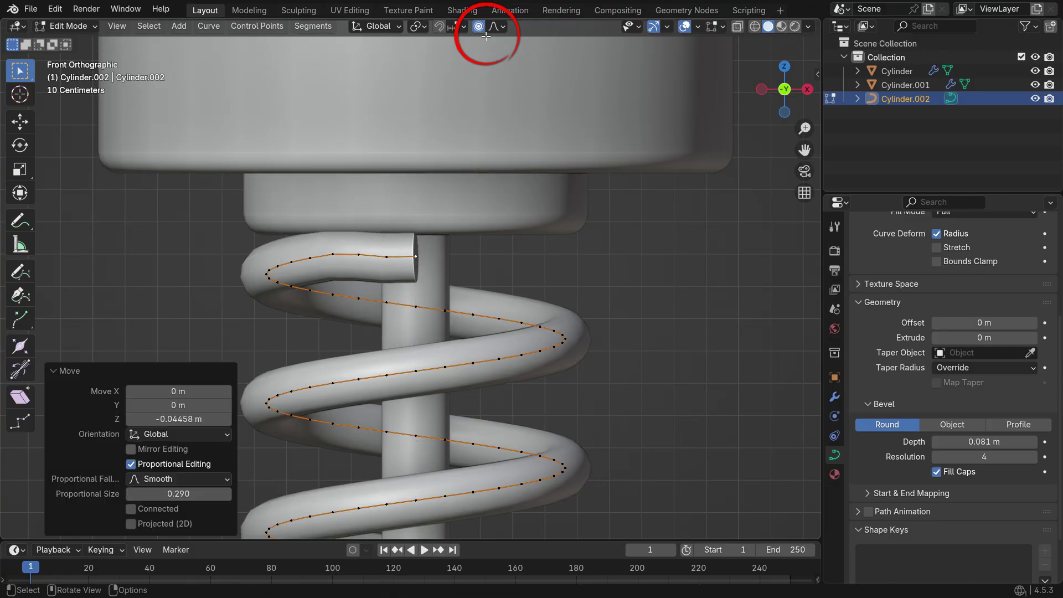
pyautogui.click(479, 26)
# Move the spring's bottom end point along Z, with proportional editing on
pyautogui.click(384, 285)
pyautogui.press('g')
pyautogui.press('z')
pyautogui.press('Return')
pyautogui.scroll(-3, 413, 435)
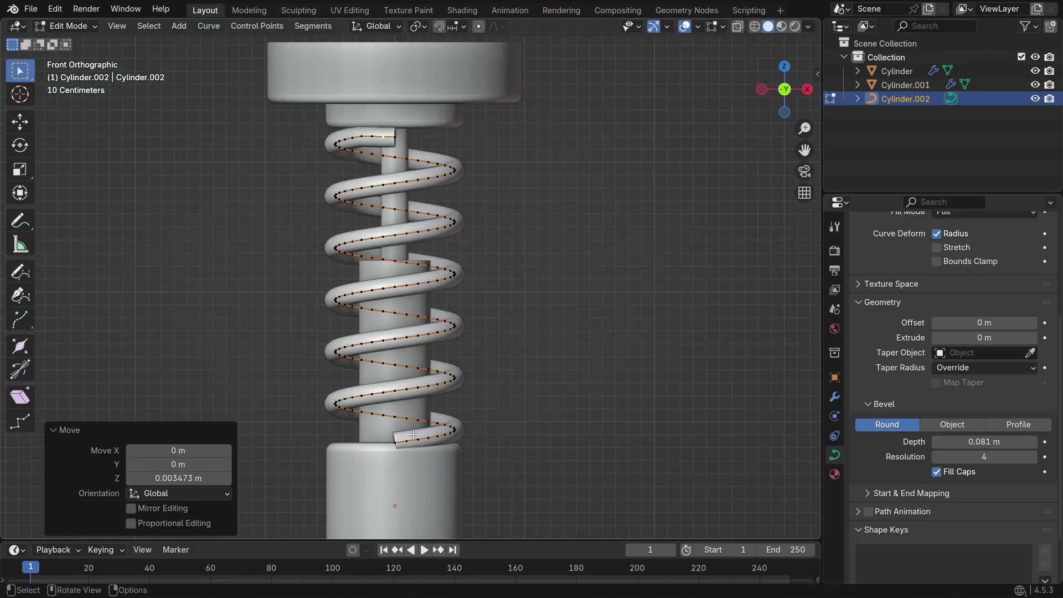
pyautogui.scroll(4, 413, 435)
pyautogui.press('o')
pyautogui.press('g')
pyautogui.press('z')
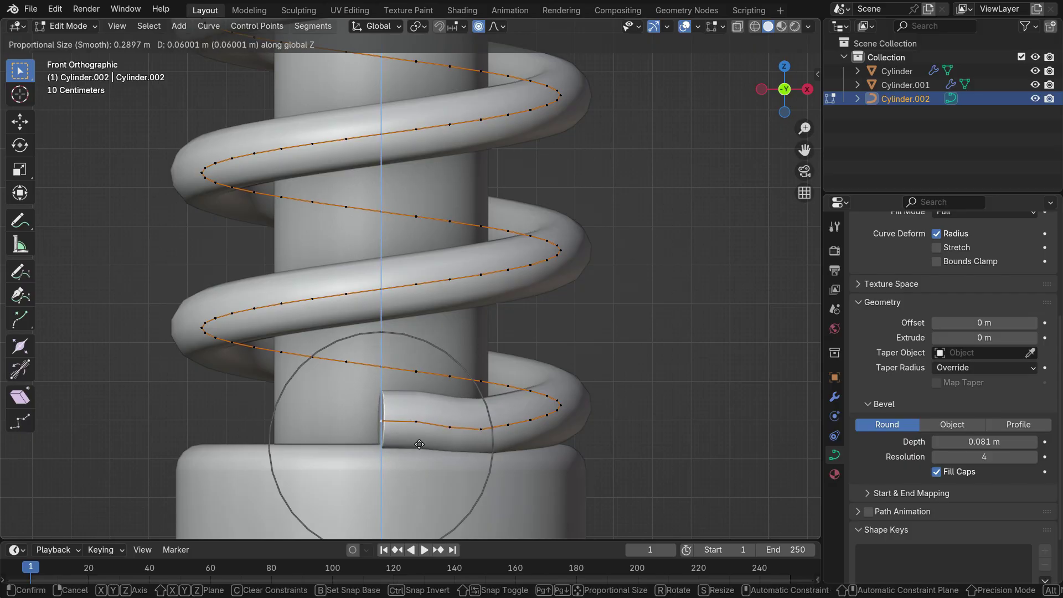
pyautogui.press('Return')
# Fine-tune the bottom end's height with further vertical moves until it sits level
pyautogui.press('o')
pyautogui.press('g')
pyautogui.click(489, 437)
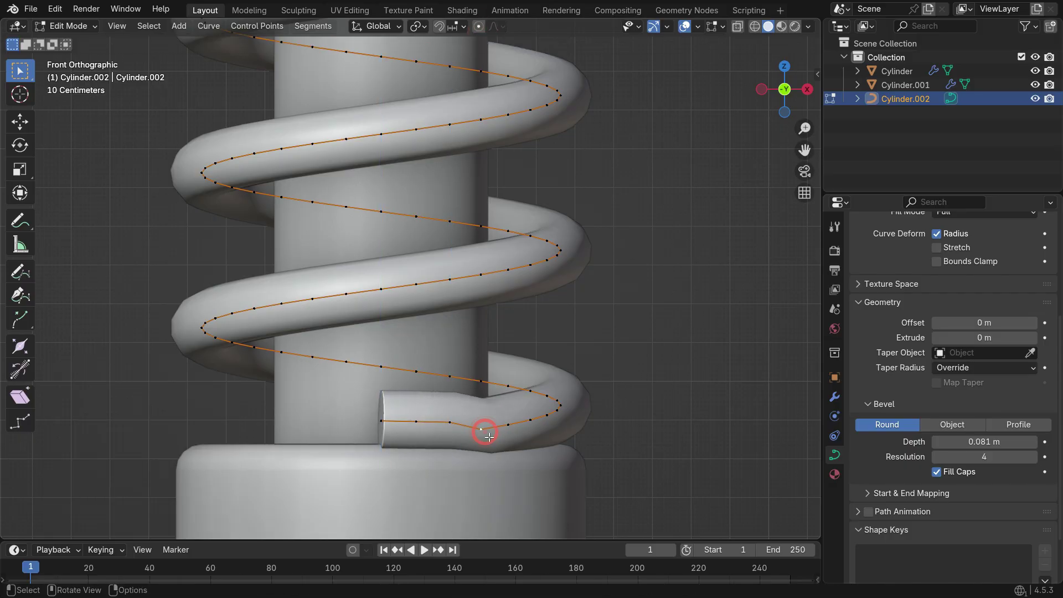
pyautogui.press('g')
pyautogui.press('z')
pyautogui.click(488, 436)
pyautogui.moveTo(489, 436); pyautogui.dragTo(368, 404, button='middle')
pyautogui.press('g')
pyautogui.press('z')
pyautogui.click(510, 431)
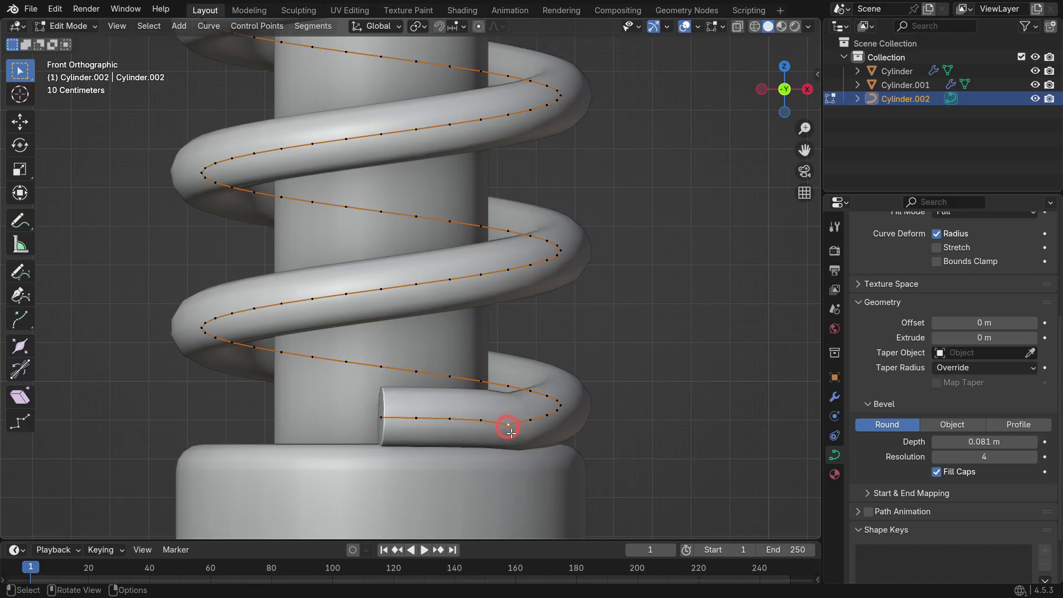
pyautogui.press('g')
pyautogui.press('z')
pyautogui.click(500, 413)
pyautogui.moveTo(501, 413); pyautogui.dragTo(554, 443, button='middle')
pyautogui.scroll(-5, 553, 443)
pyautogui.press('KP_1')
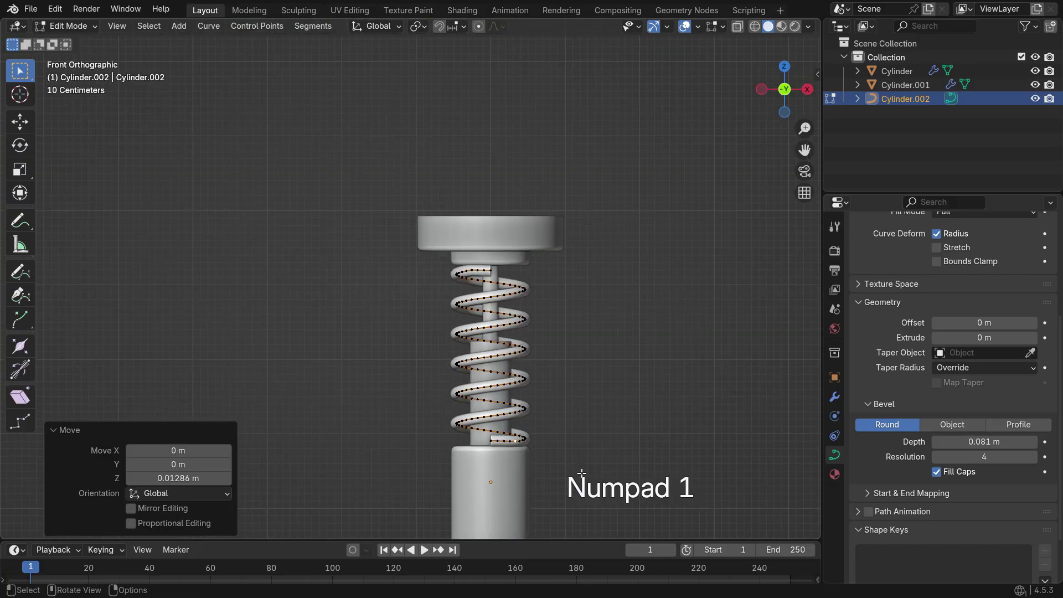
# Return to Object Mode and apply the spring's rotation and scale
pyautogui.press('Tab')
pyautogui.click(440, 308)
pyautogui.scroll(-3, 495, 353)
pyautogui.scroll(3, 491, 368)
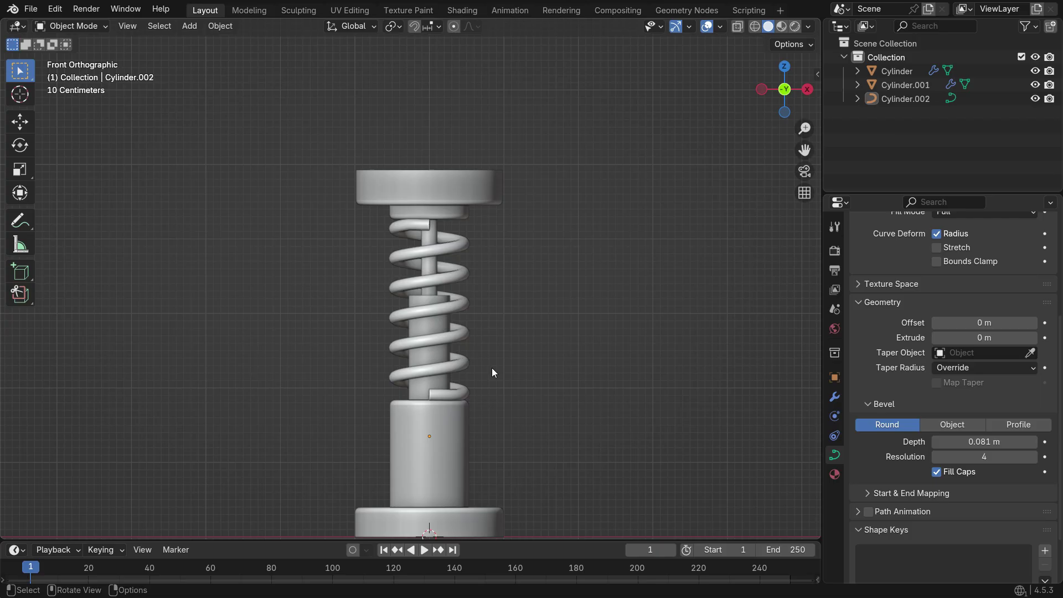
pyautogui.scroll(1, 491, 368)
pyautogui.click(457, 217)
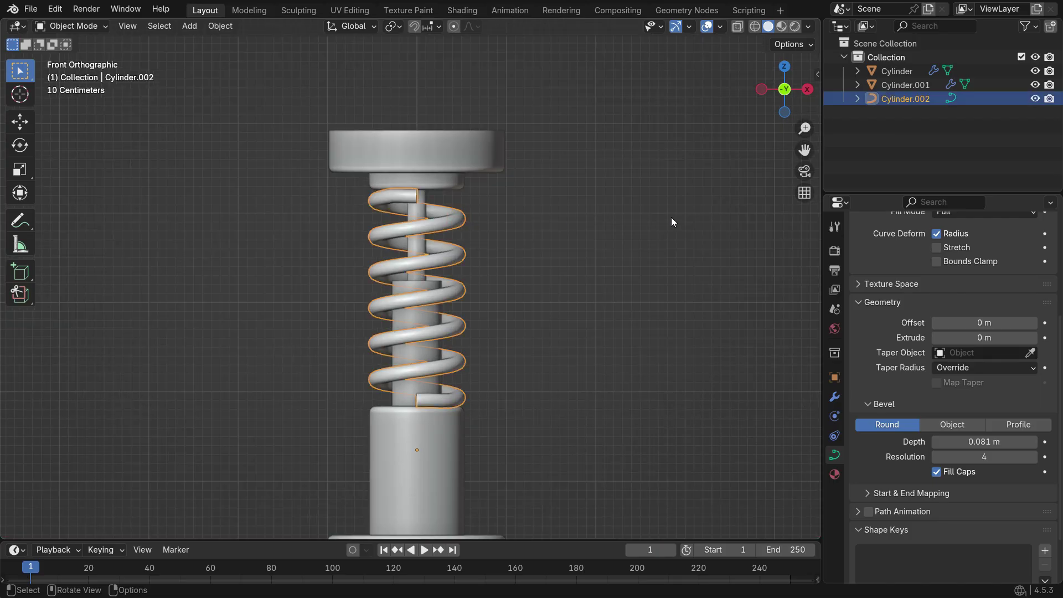
pyautogui.hotkey('ctrl', 'a')
pyautogui.click(641, 271)
pyautogui.rightClick(574, 187)
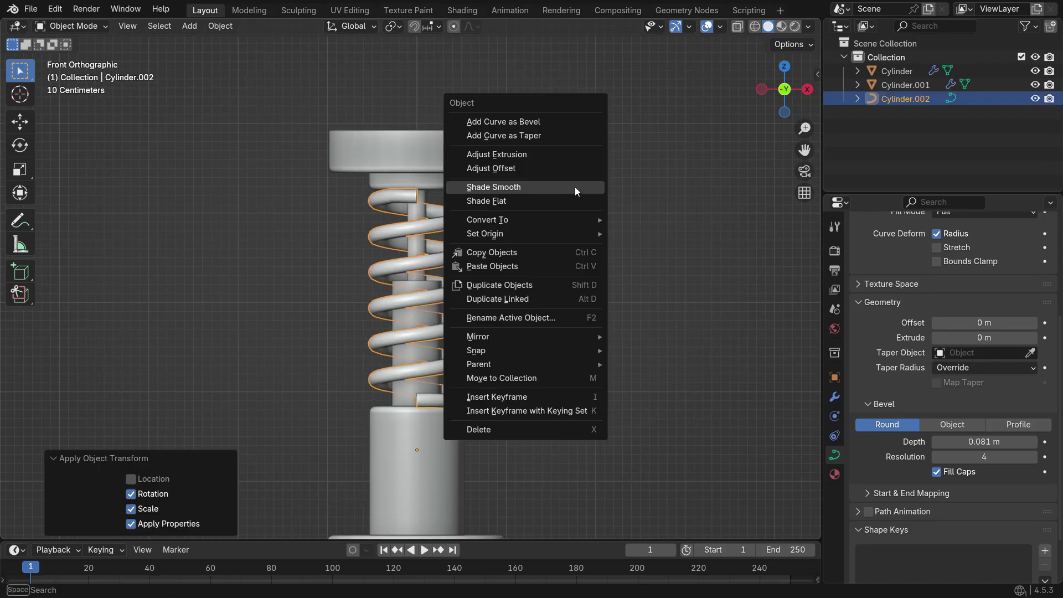
# Set the spring's origin to its geometry centre and deselect it
pyautogui.moveTo(575, 234)
pyautogui.click(675, 245)
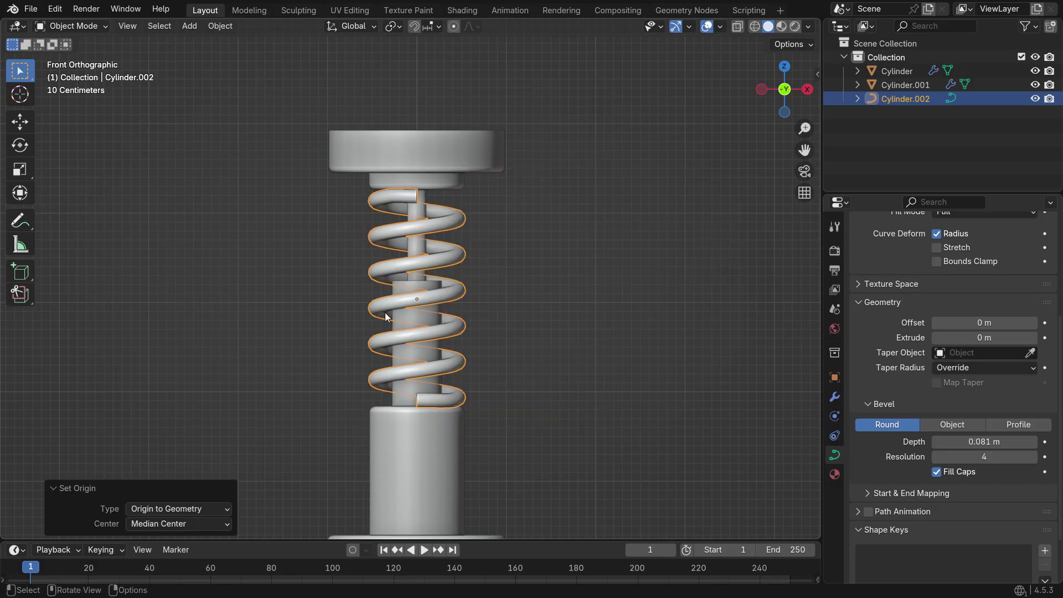
pyautogui.click(545, 259)
pyautogui.scroll(-3, 498, 243)
pyautogui.scroll(2, 486, 243)
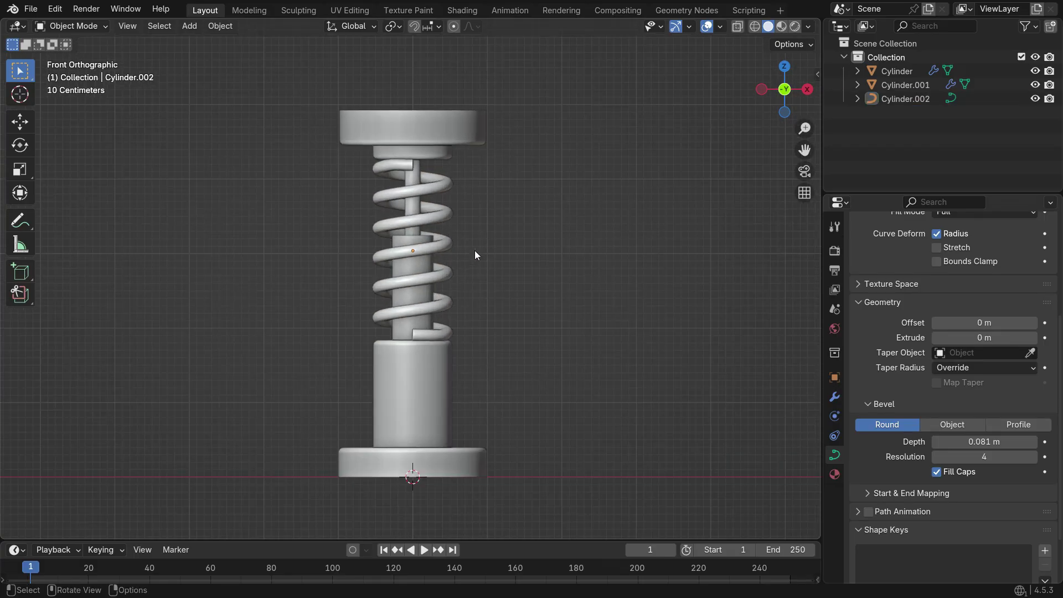
# Add a Single Bone armature and enable In Front in its Viewport Display
pyautogui.hotkey('shift', 'a')
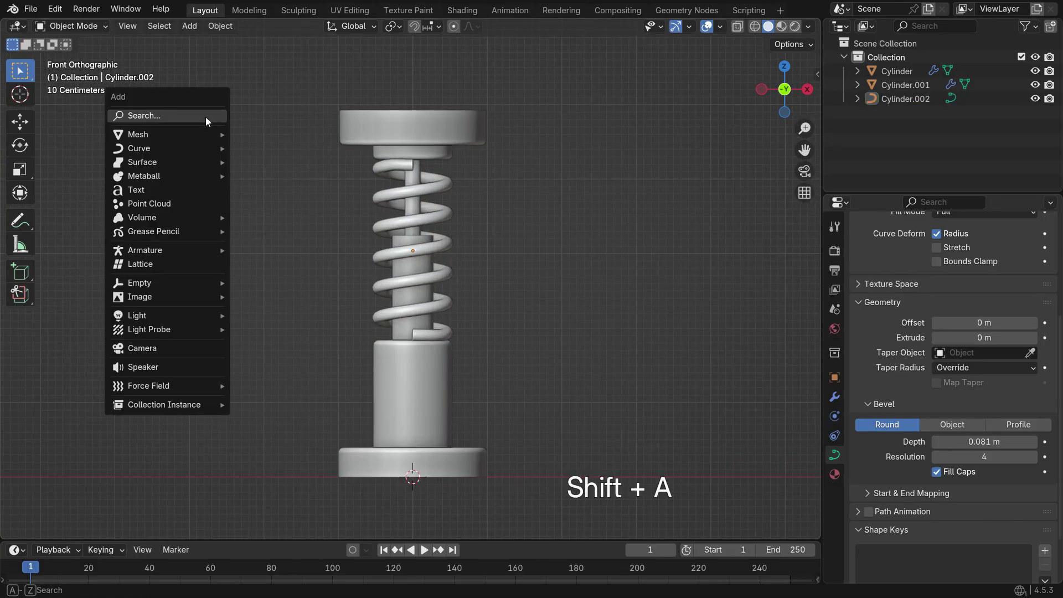
pyautogui.moveTo(187, 252)
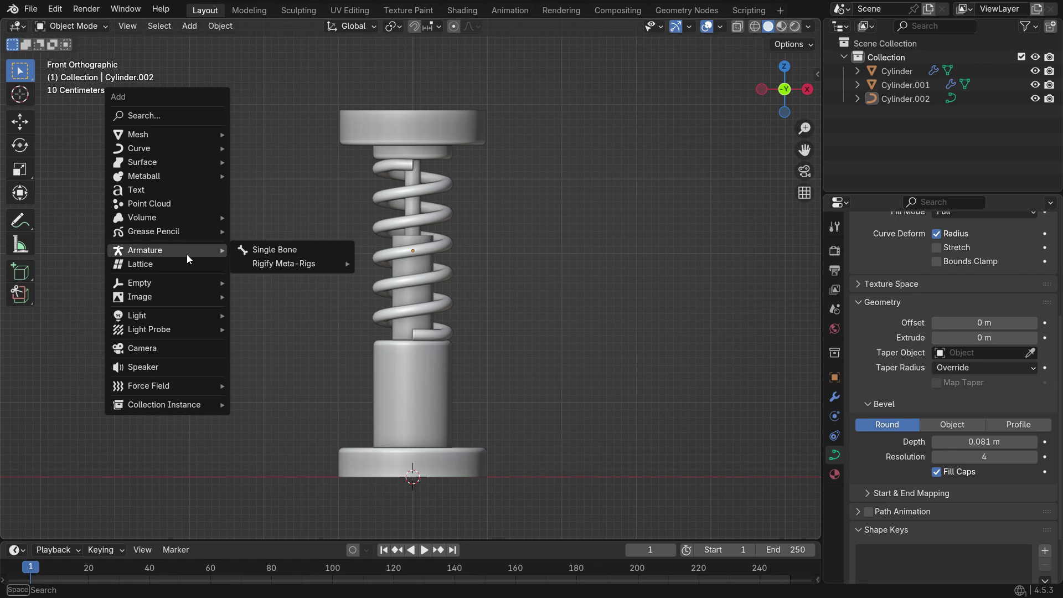
pyautogui.click(287, 252)
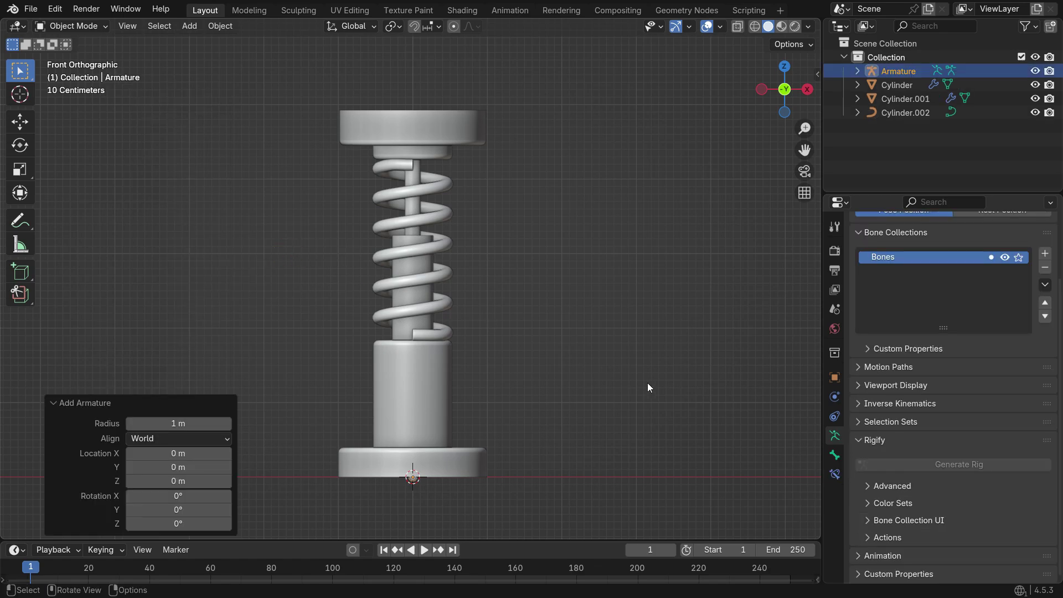
pyautogui.click(834, 435)
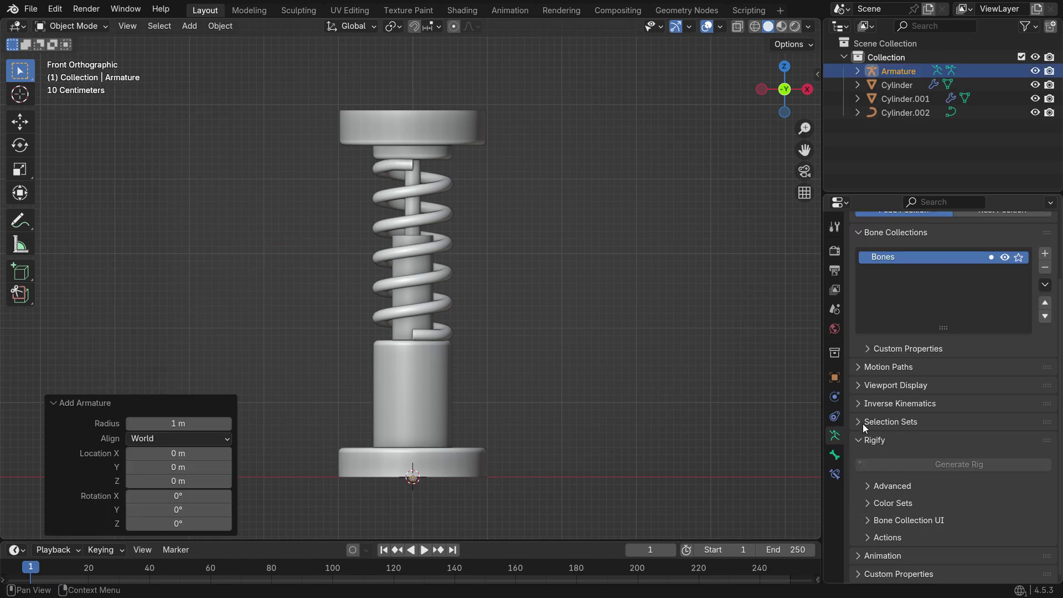
pyautogui.click(891, 384)
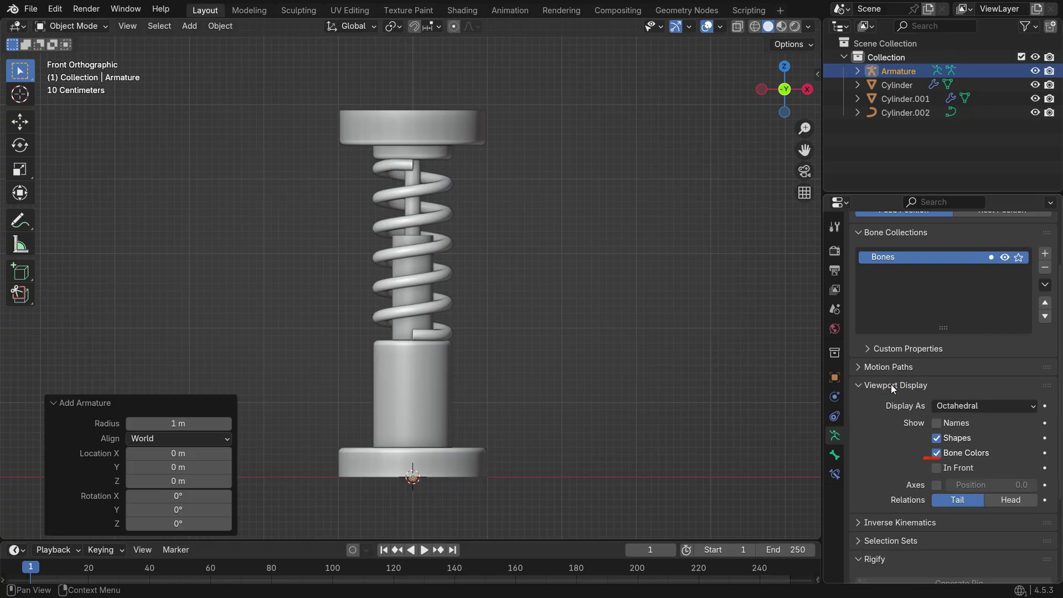
pyautogui.click(935, 468)
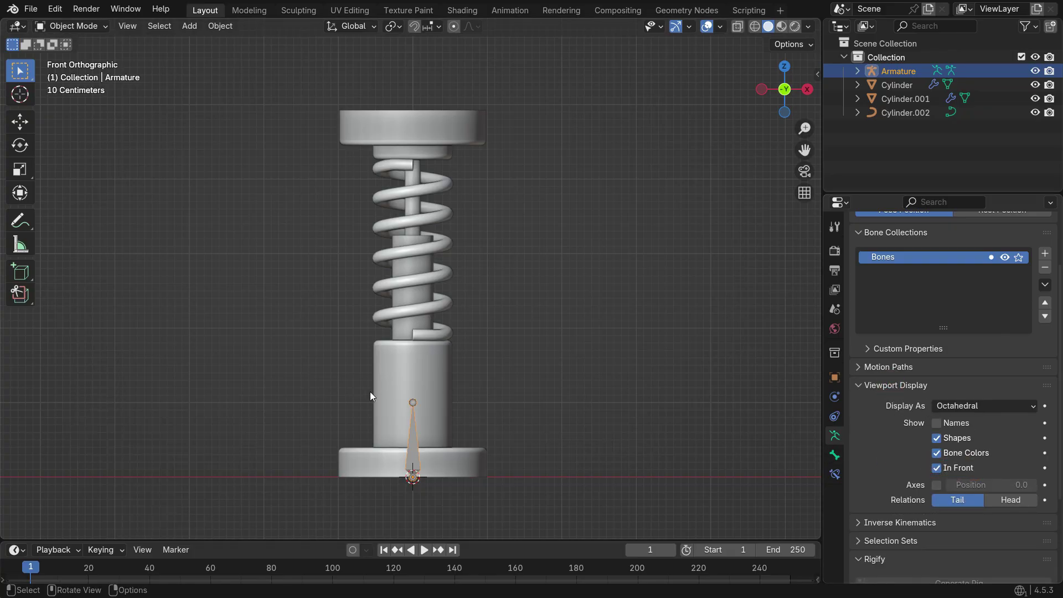
# Rename the armature's bone to Bottom in the Bone properties
pyautogui.click(834, 454)
pyautogui.click(889, 249)
pyautogui.write('Bottom')
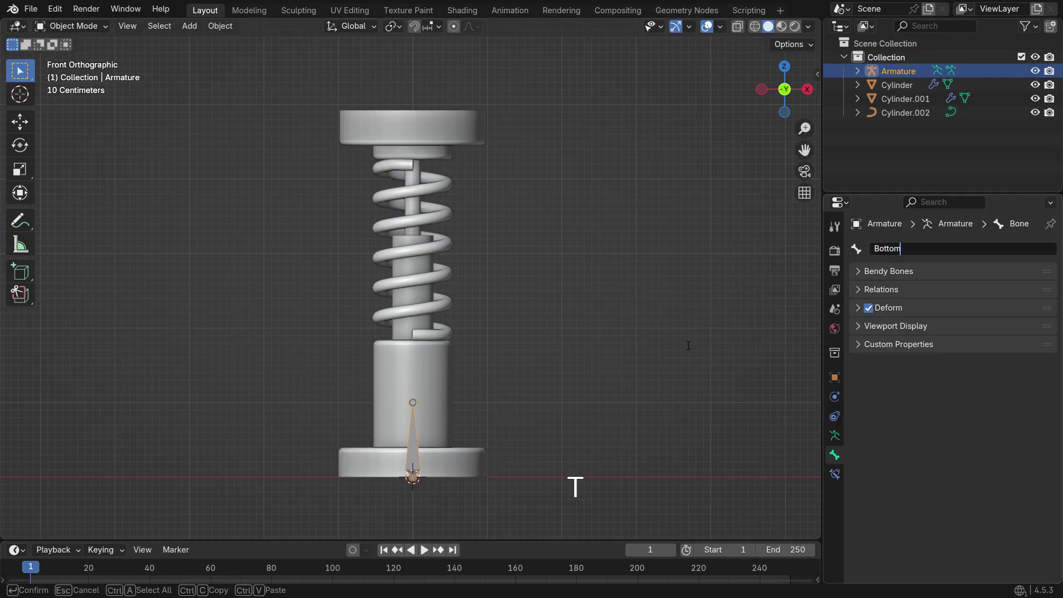
pyautogui.press('Return')
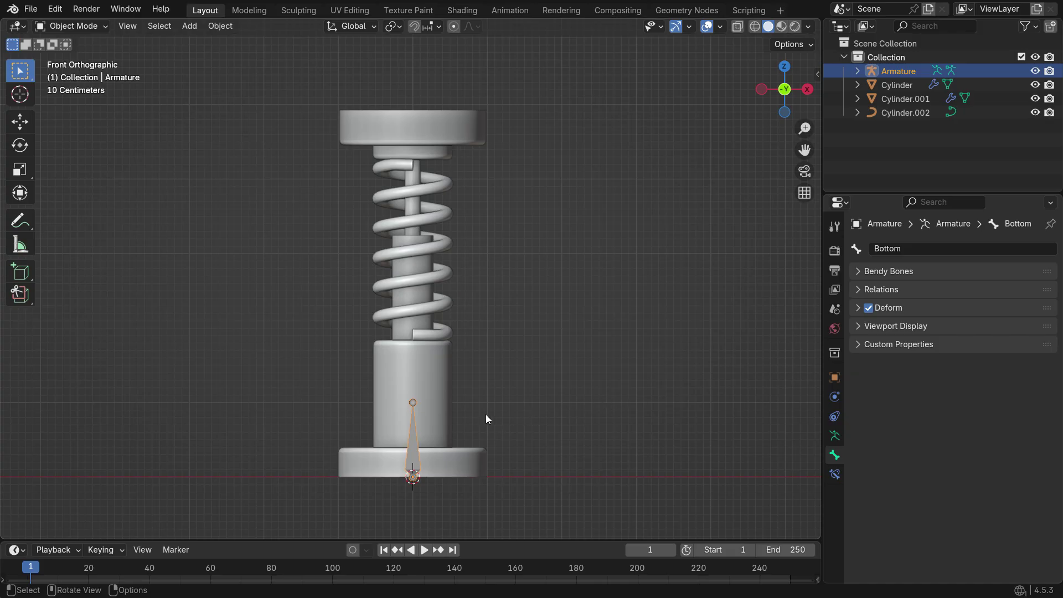
# Parent the lower cylinder to the Bottom bone with Ctrl+P > Bone, then reselect the armature
pyautogui.click(429, 374)
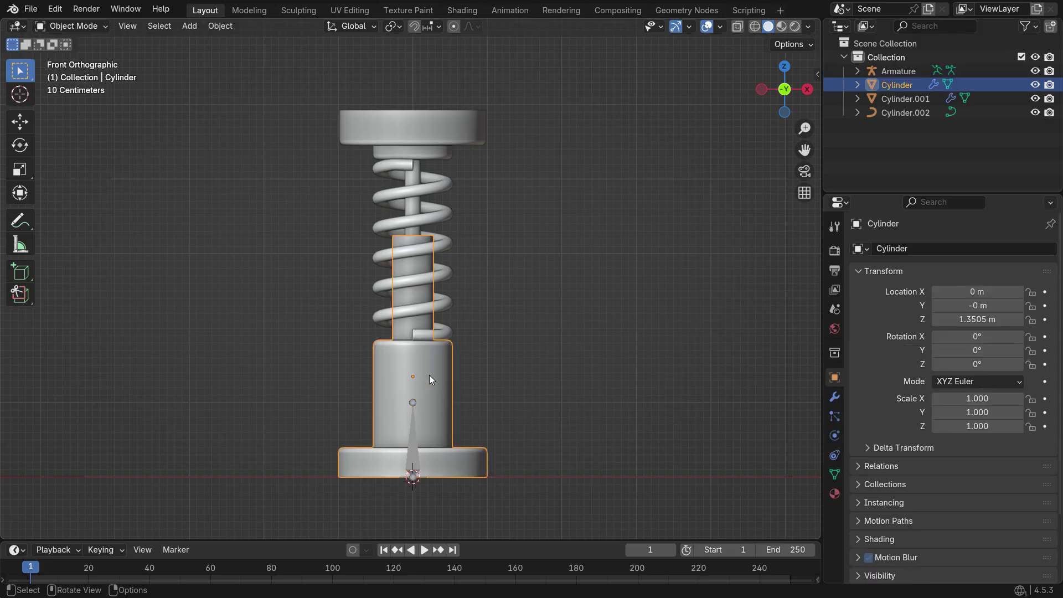
pyautogui.keyDown('shift'); pyautogui.click(414, 446); pyautogui.keyUp('shift')
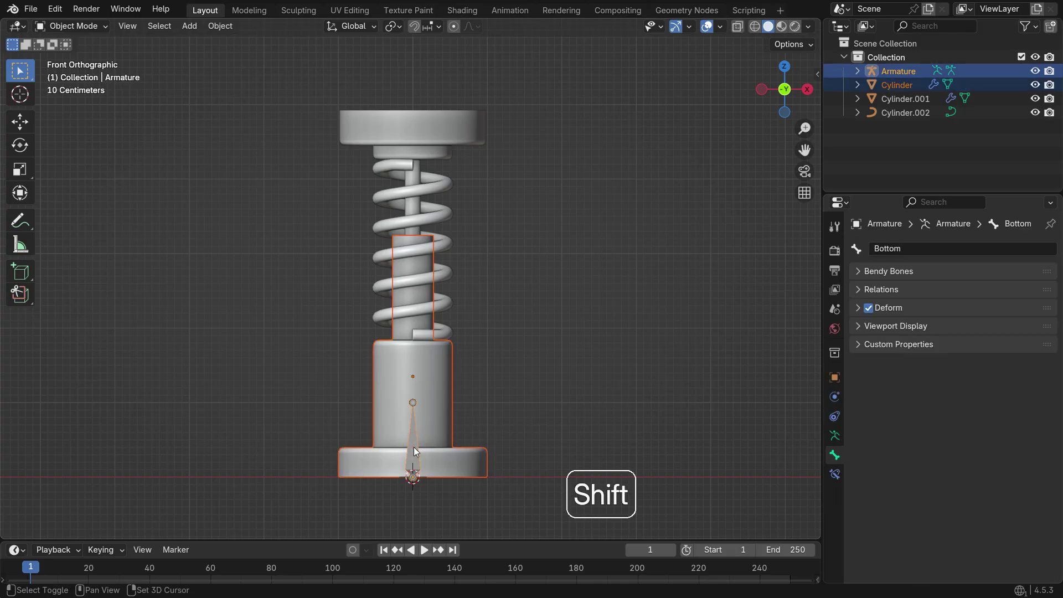
pyautogui.hotkey('ctrl', 'p')
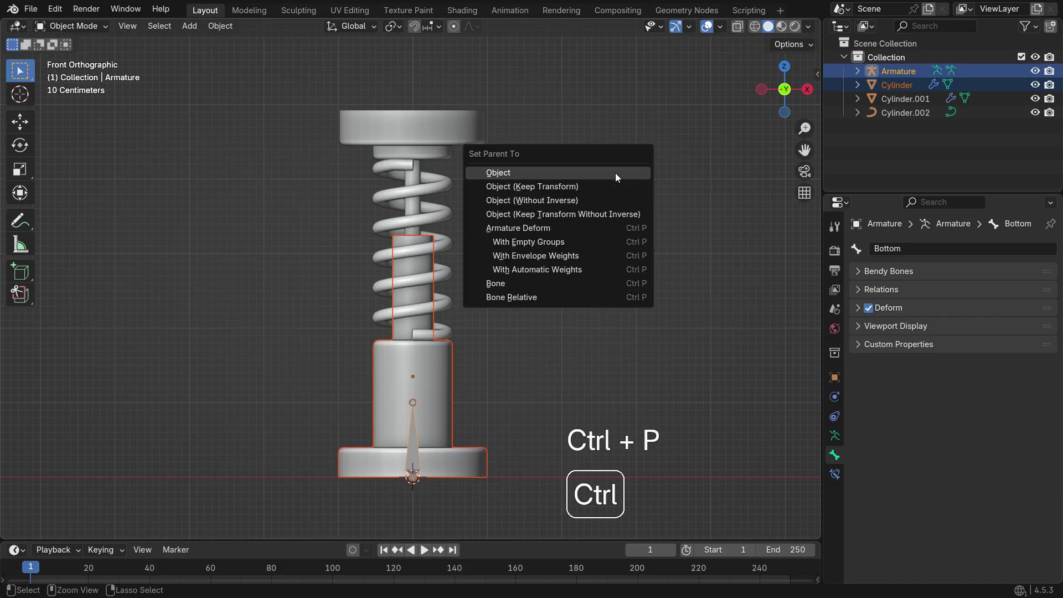
pyautogui.click(561, 279)
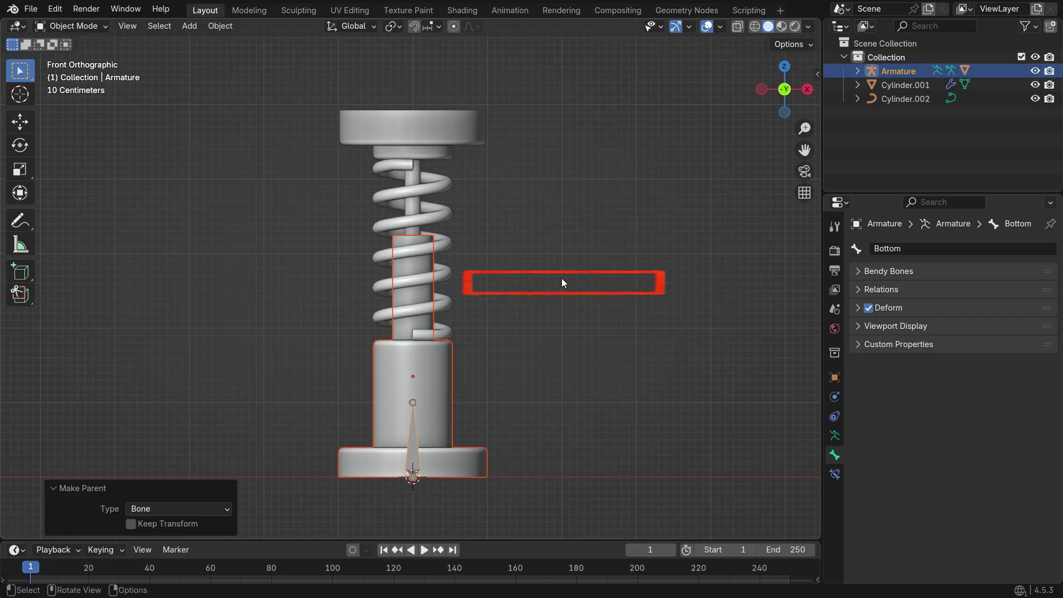
pyautogui.click(561, 278)
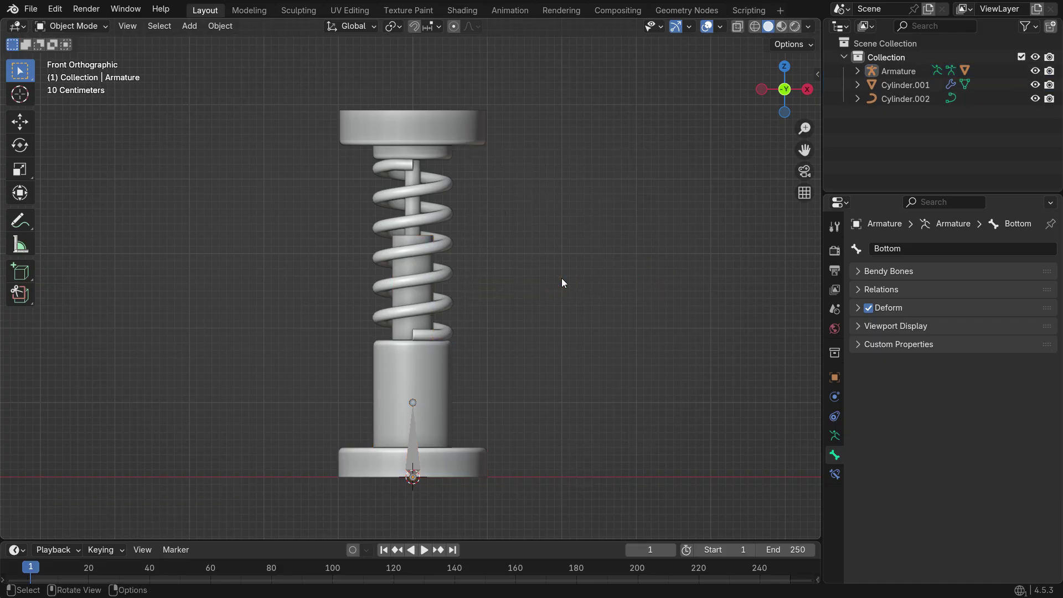
pyautogui.click(401, 451)
# In Pose Mode, test-rotate and test-move the Bottom bone, cancelling each
pyautogui.click(72, 26)
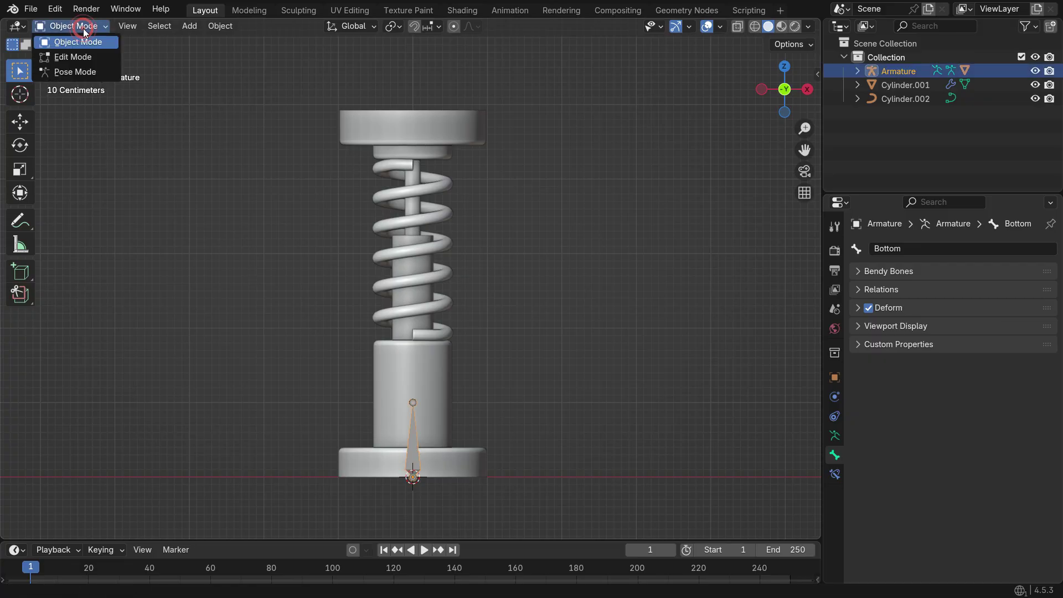
pyautogui.click(65, 72)
pyautogui.press('r')
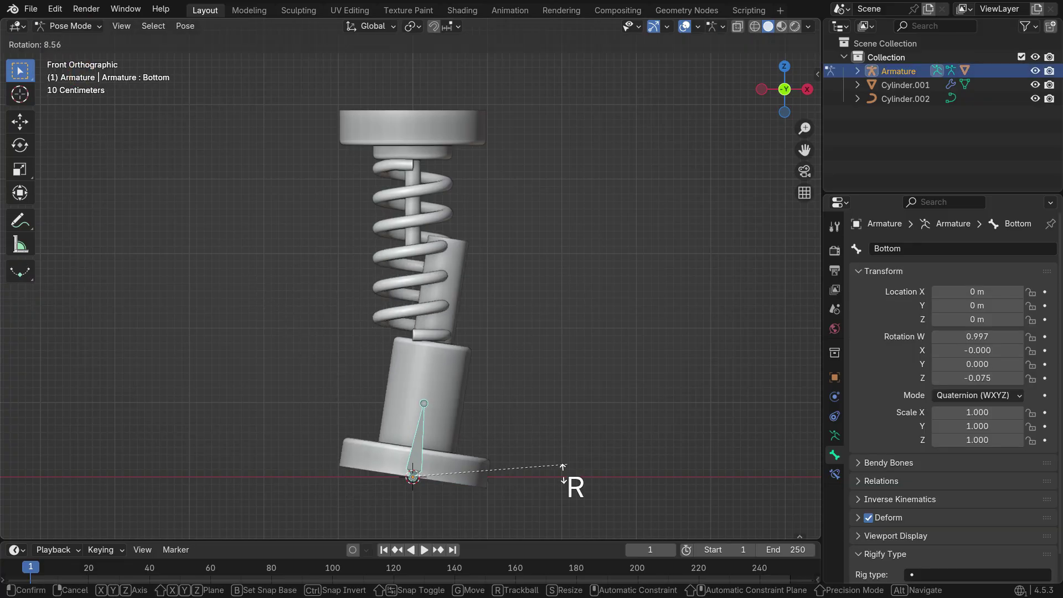
pyautogui.rightClick(554, 446)
pyautogui.press('g')
pyautogui.rightClick(570, 406)
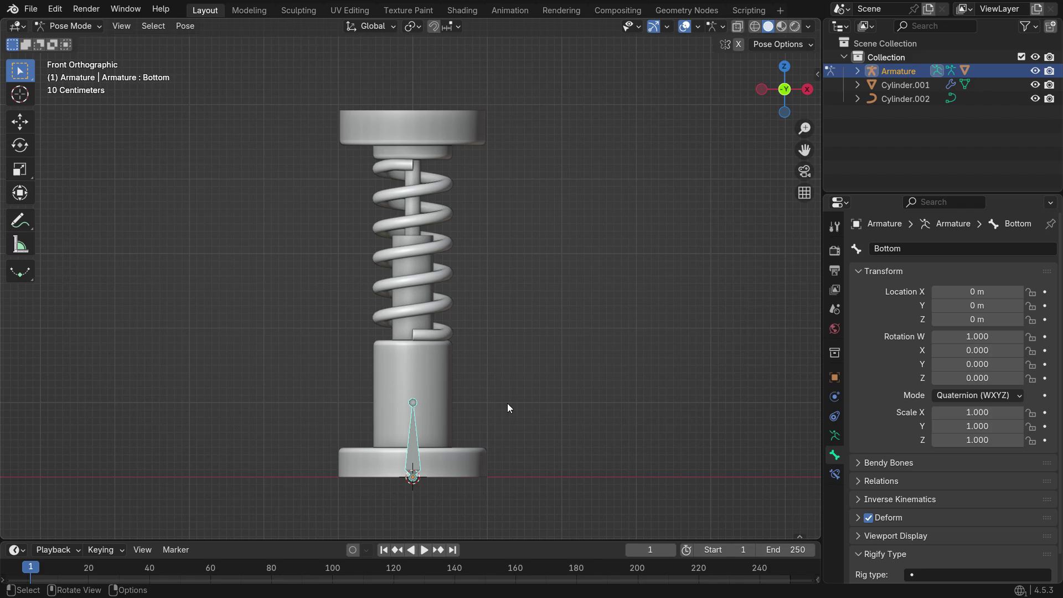
# Back in Object Mode, snap the 3D cursor to the top cylinder Cylinder.001
pyautogui.click(72, 26)
pyautogui.click(77, 43)
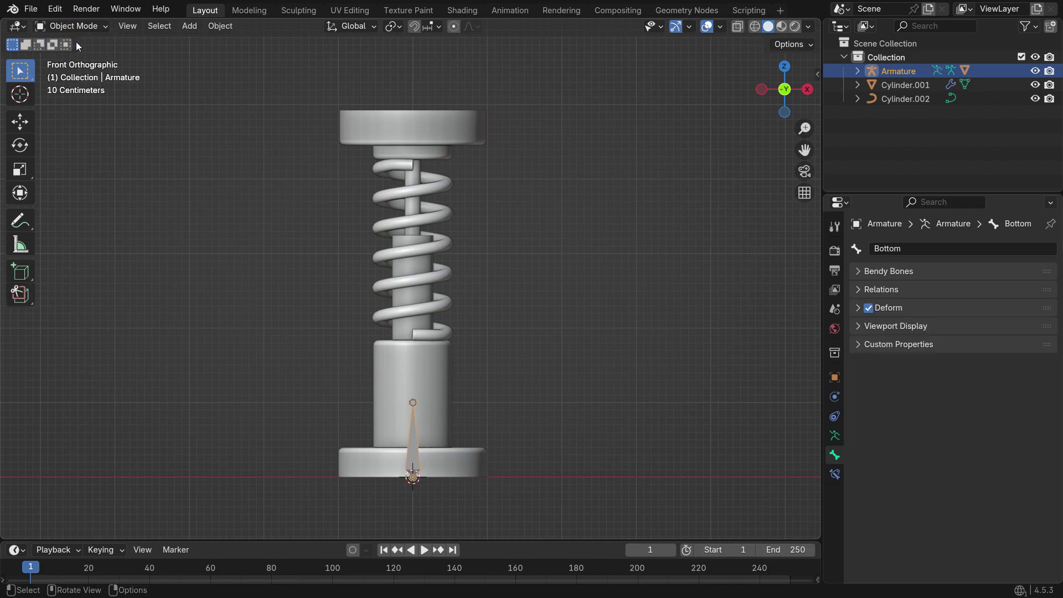
pyautogui.click(399, 122)
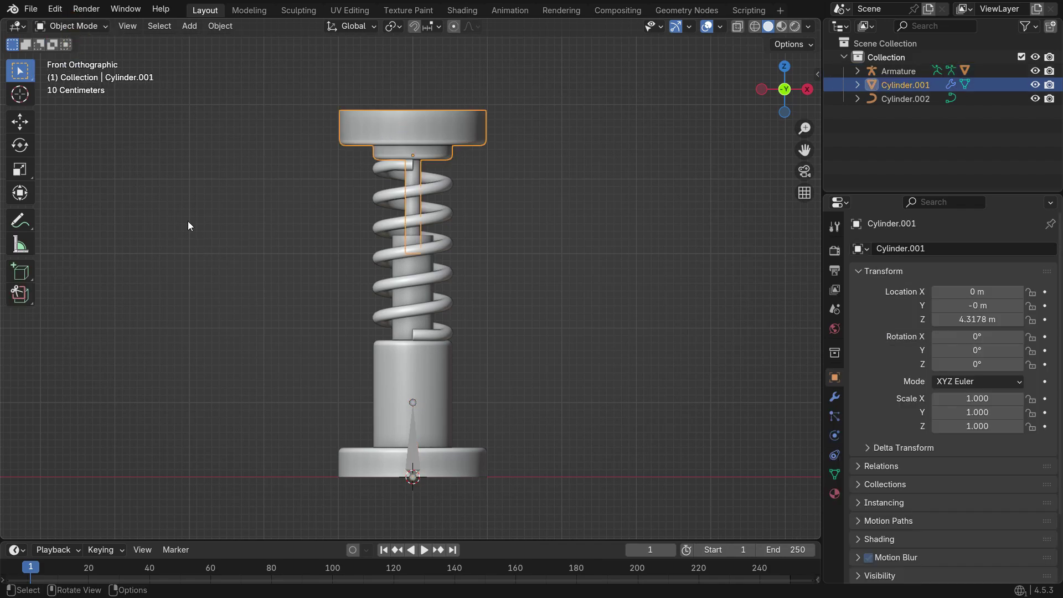
pyautogui.hotkey('shift', 's')
pyautogui.click(200, 300)
# In the armature's Edit Mode, add a new bone at the cursor and name it Top
pyautogui.click(417, 436)
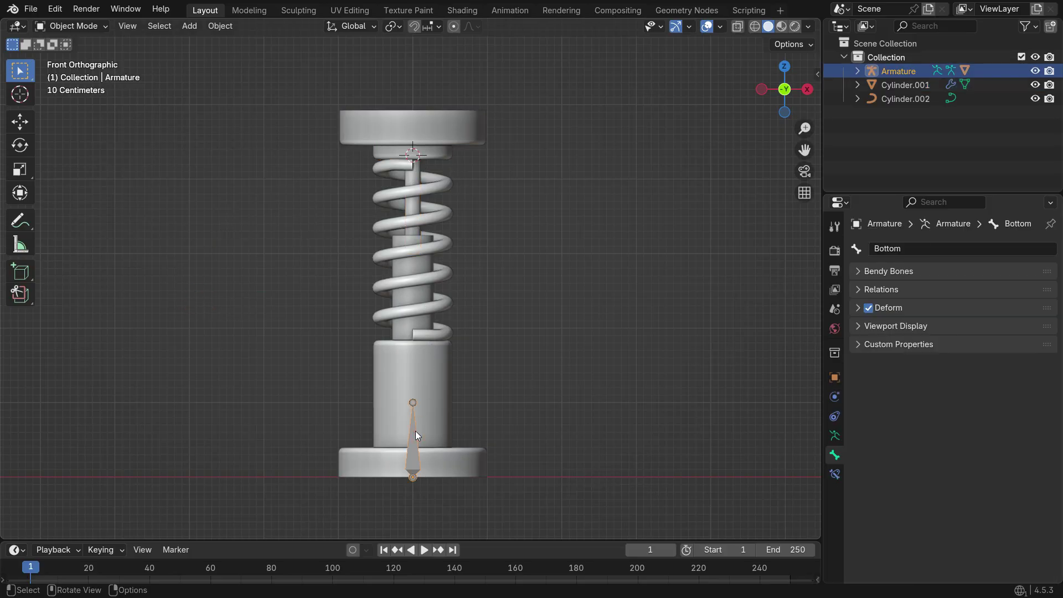
pyautogui.press('Tab')
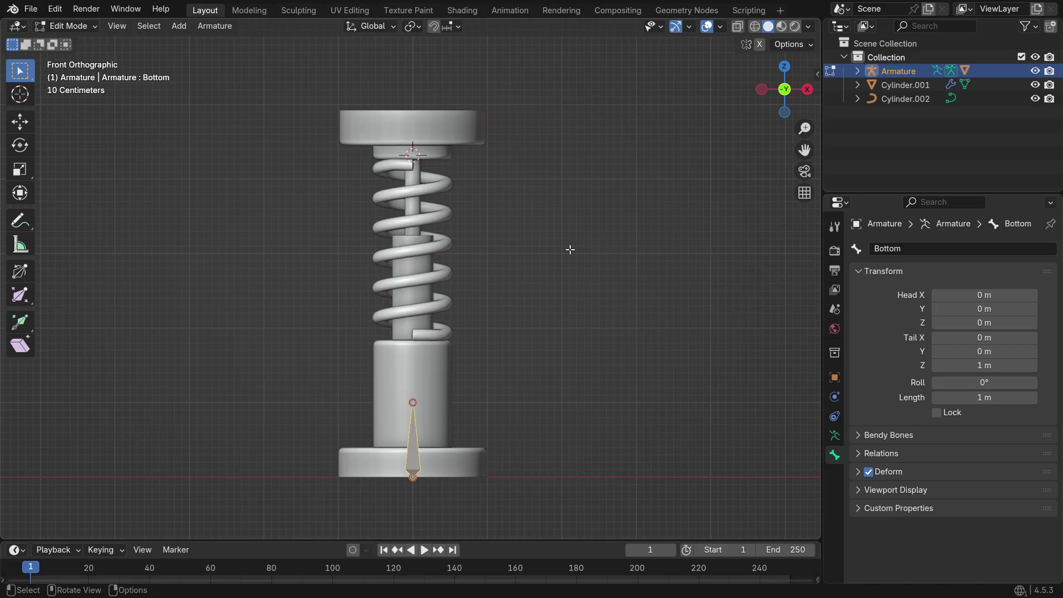
pyautogui.hotkey('shift', 'a')
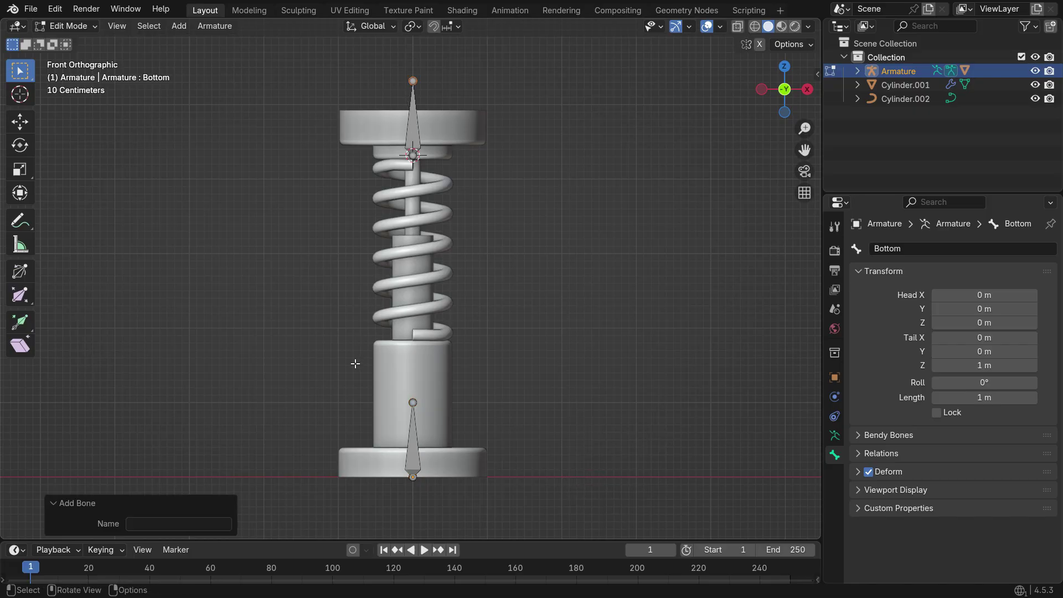
pyautogui.scroll(-2, 356, 363)
pyautogui.scroll(7, 387, 199)
pyautogui.click(394, 200)
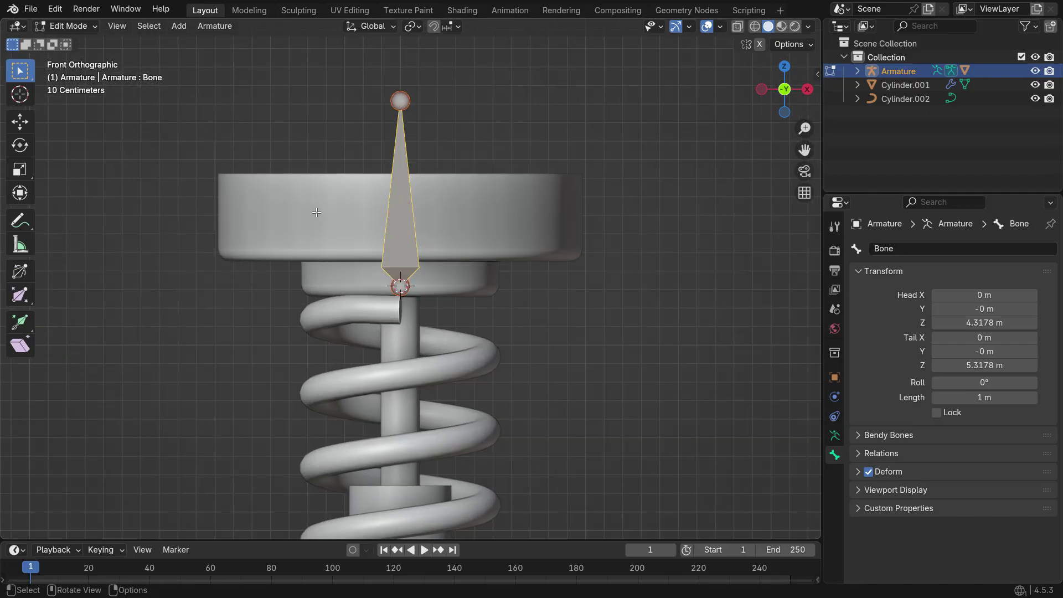
pyautogui.press('F2')
pyautogui.write('T')
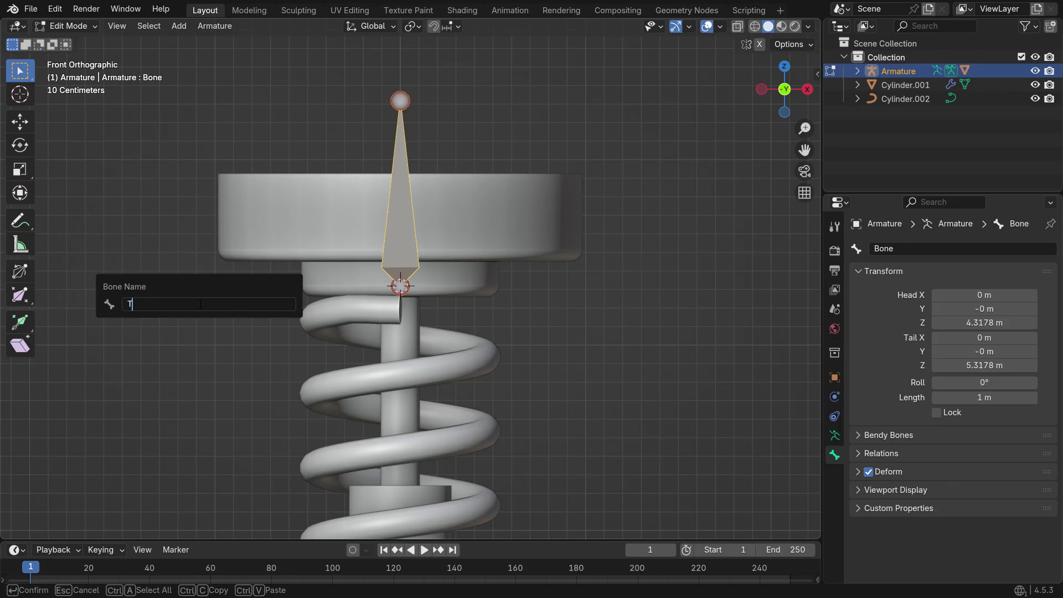
pyautogui.write('op')
pyautogui.press('Return')
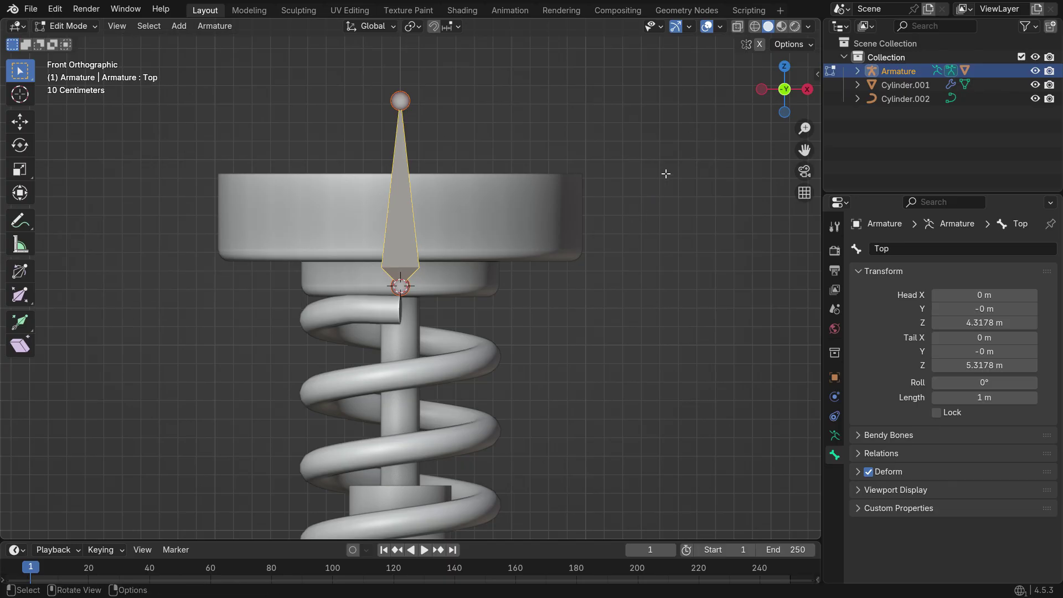
# Switch the Top bone's direction and lower it 0.3943 m along Z
pyautogui.rightClick(650, 126)
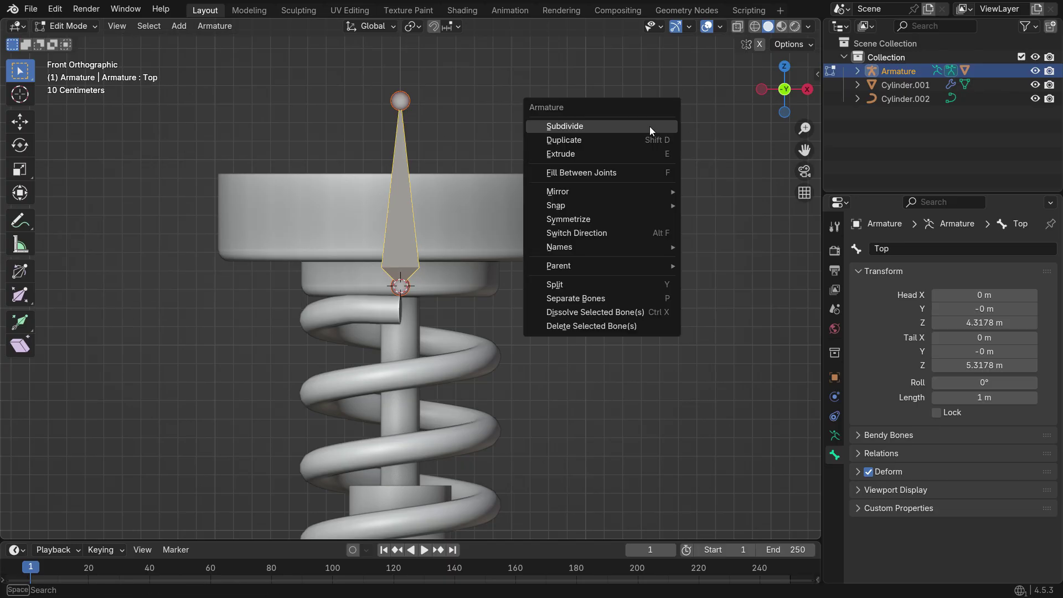
pyautogui.click(636, 233)
pyautogui.keyDown('shift'); pyautogui.moveTo(404, 188); pyautogui.dragTo(405, 172, button='middle'); pyautogui.keyUp('shift')
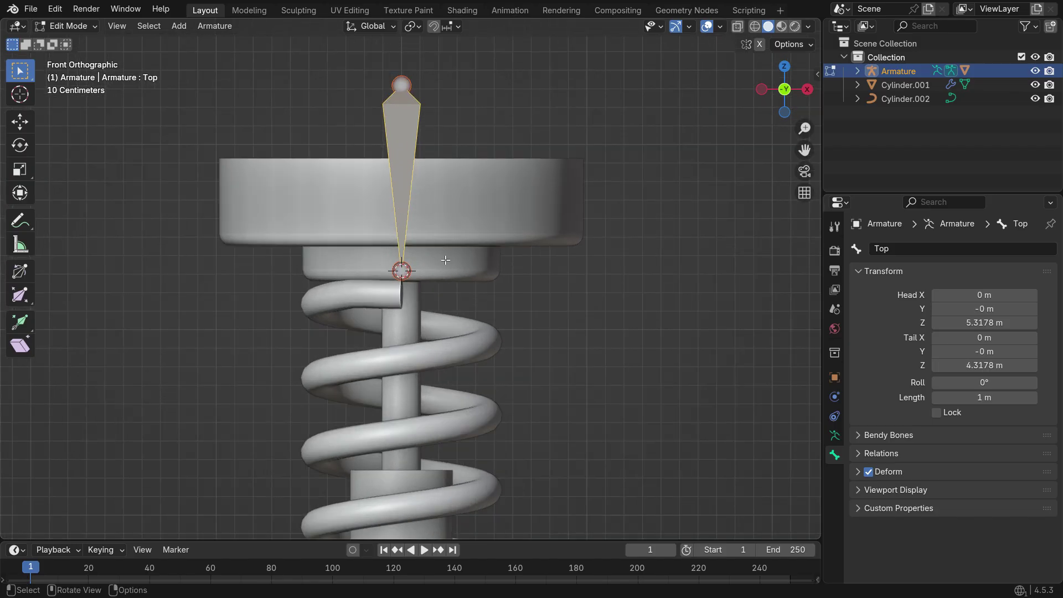
pyautogui.press('g')
pyautogui.press('z')
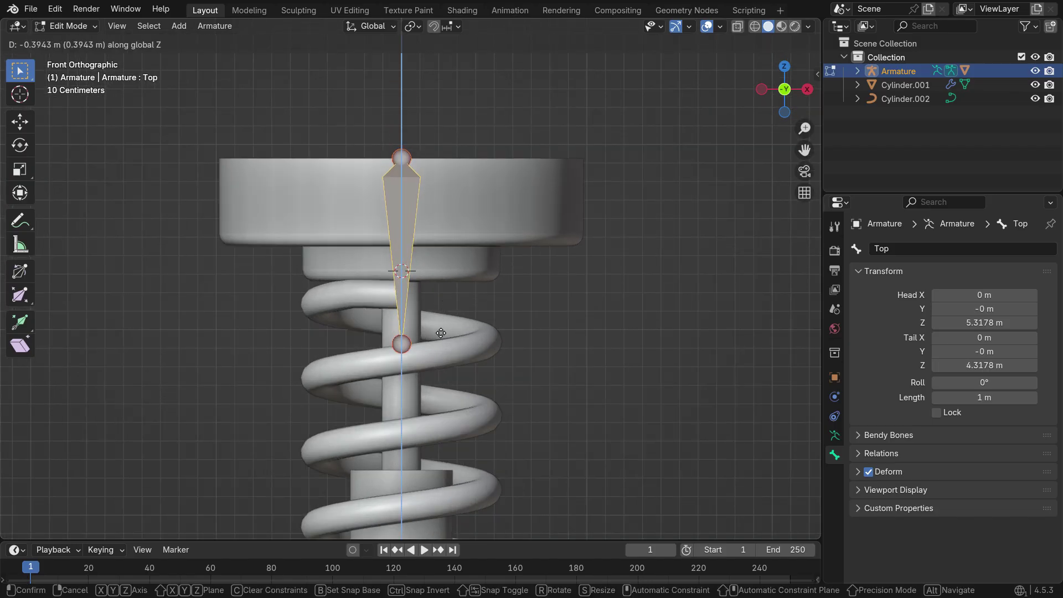
pyautogui.click(442, 335)
pyautogui.press('Home')
# In Object Mode, parent the top cylinder cap to the Top bone
pyautogui.click(65, 27)
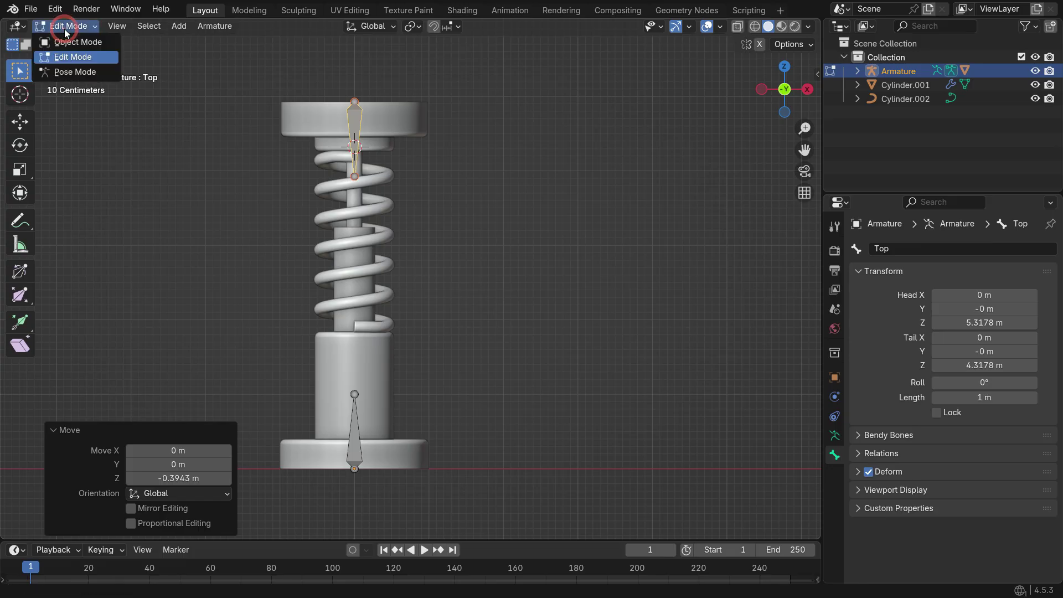
pyautogui.click(70, 41)
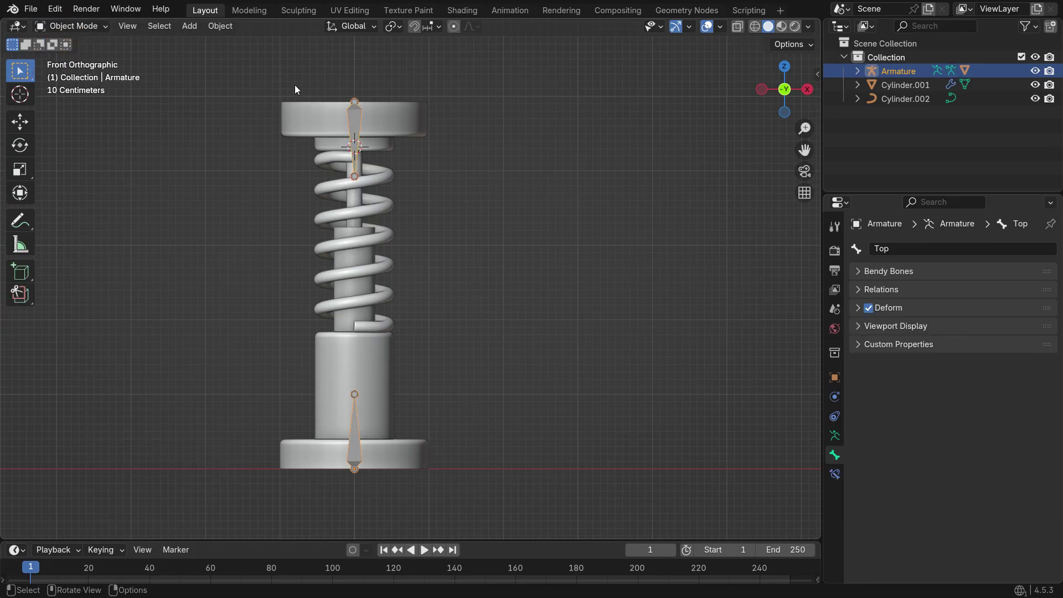
pyautogui.scroll(1, 294, 85)
pyautogui.click(443, 133)
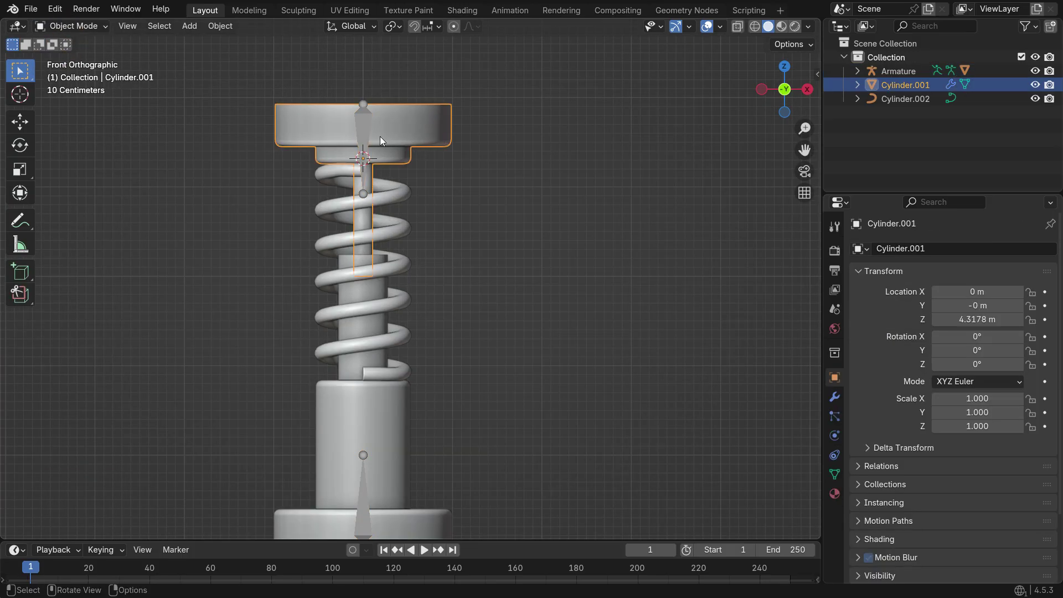
pyautogui.keyDown('shift'); pyautogui.click(364, 125); pyautogui.keyUp('shift')
pyautogui.hotkey('ctrl', 'p')
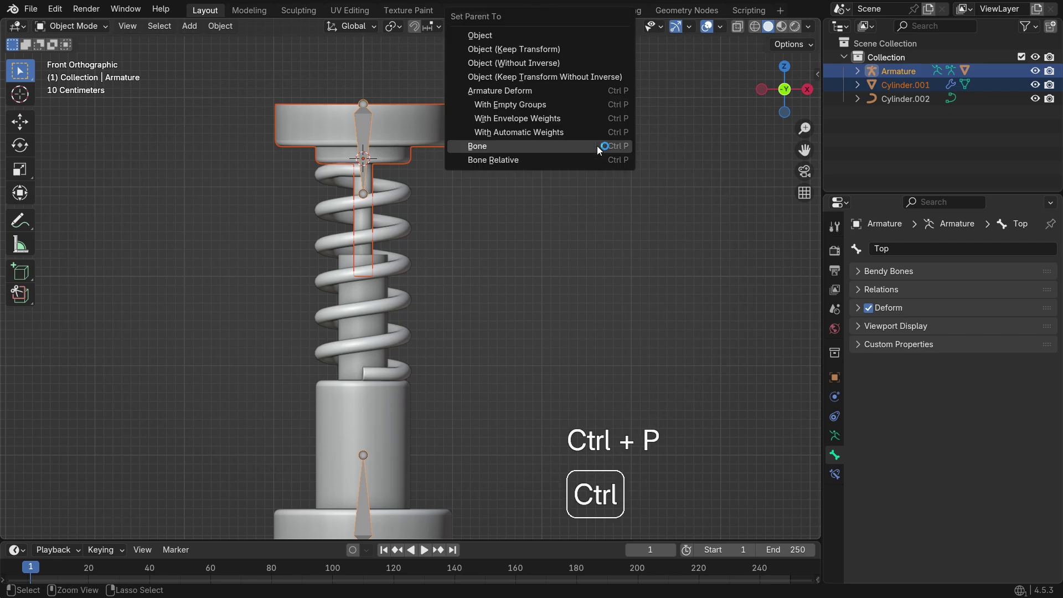
pyautogui.click(596, 145)
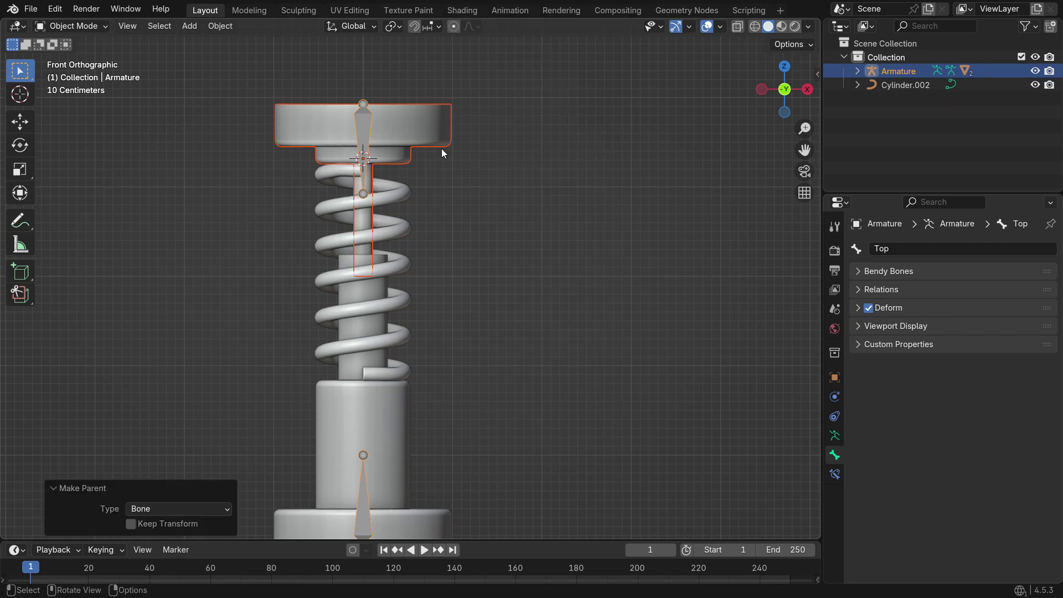
# In Pose Mode, test-rotate and test-move the Top bone, cancelling both to keep the rest pose
pyautogui.click(359, 124)
pyautogui.click(72, 26)
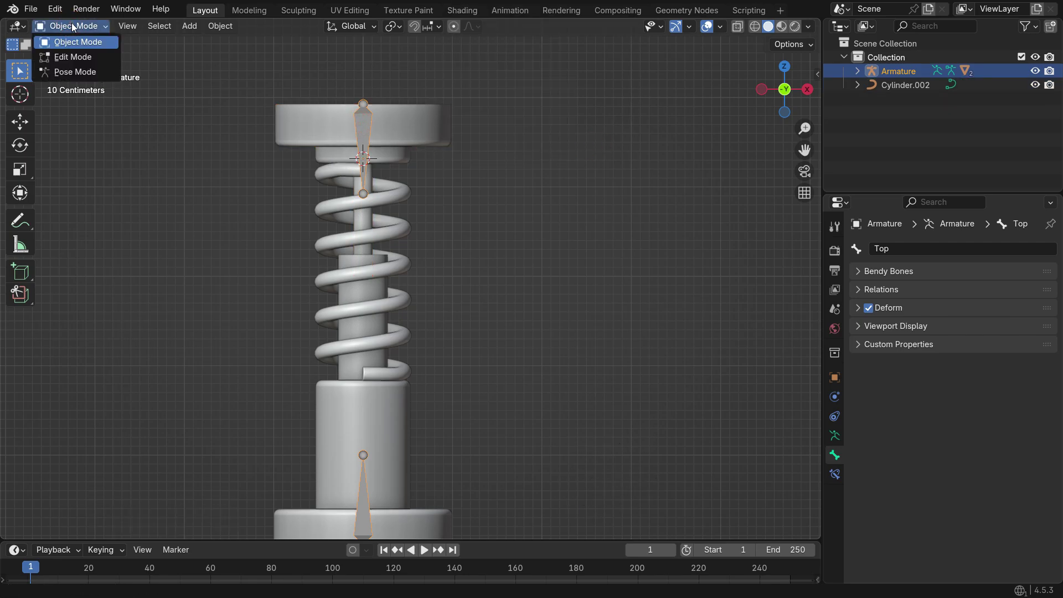
pyautogui.click(78, 72)
pyautogui.press('r')
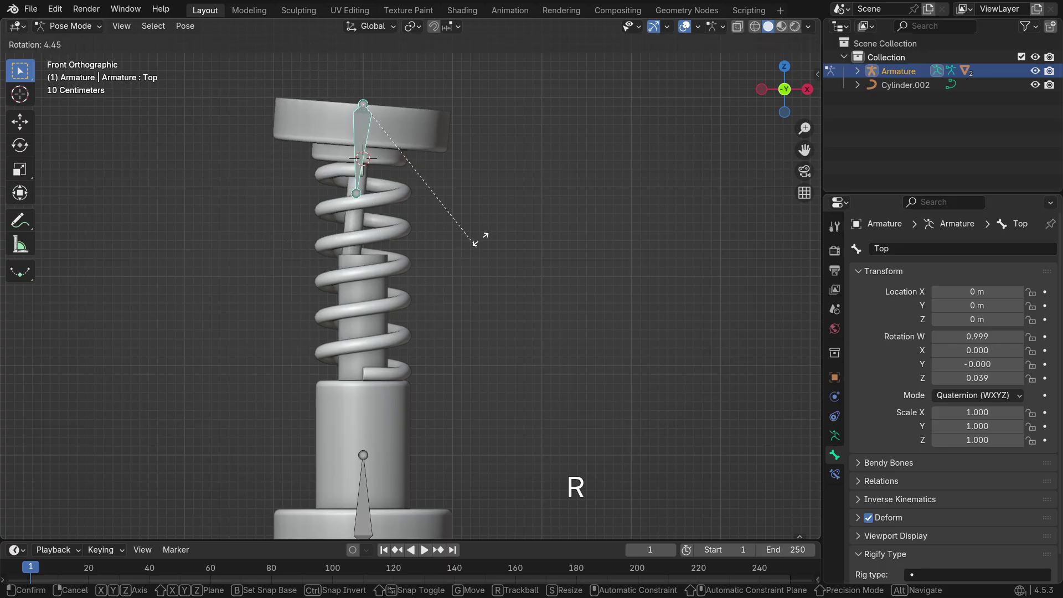
pyautogui.press('Escape')
pyautogui.press('g')
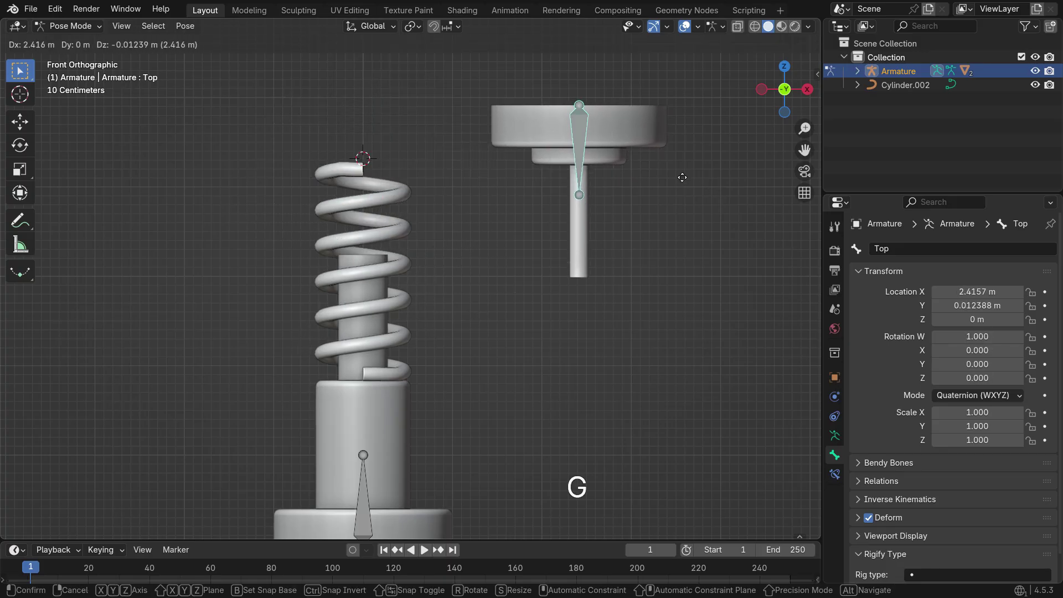
pyautogui.press('Escape')
pyautogui.keyDown('shift'); pyautogui.moveTo(429, 453); pyautogui.dragTo(423, 423, button='middle'); pyautogui.keyUp('shift')
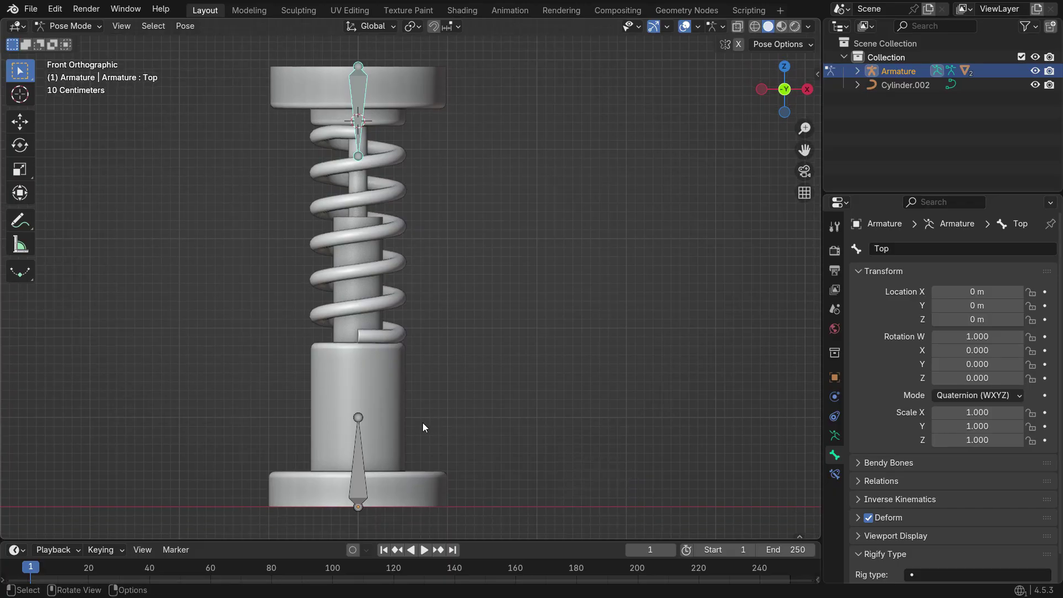
# Give the Bottom bone a Damped Track constraint targeting Armature's Top bone, then test it
pyautogui.click(363, 458)
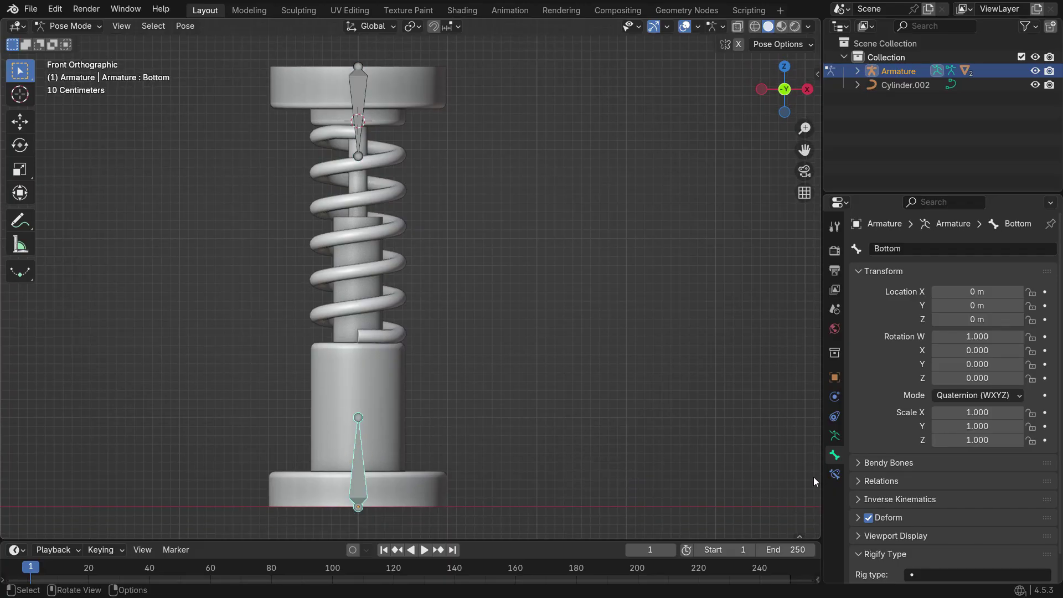
pyautogui.click(834, 474)
pyautogui.click(921, 248)
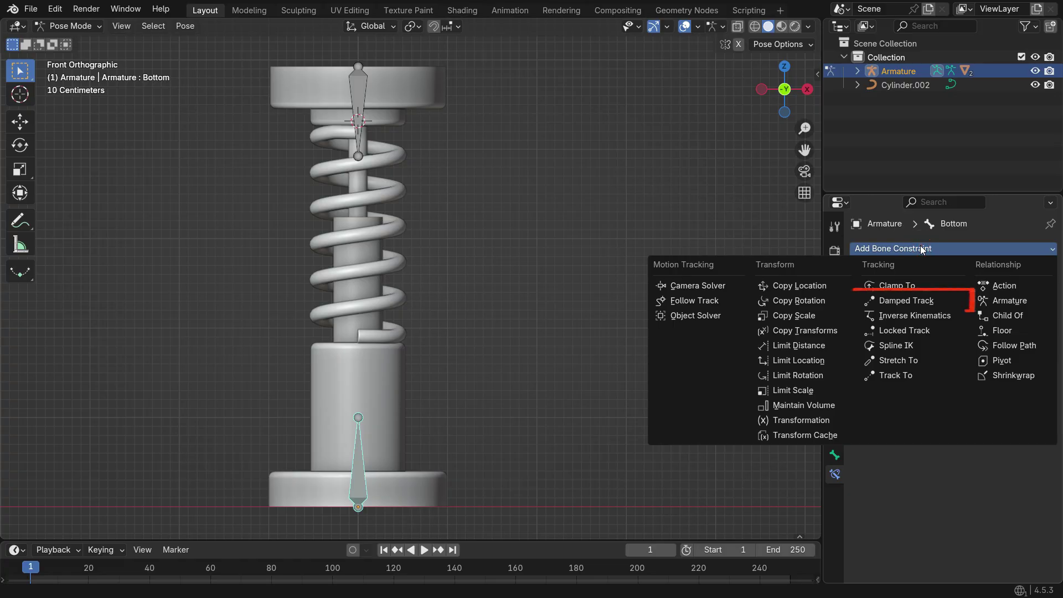
pyautogui.click(940, 299)
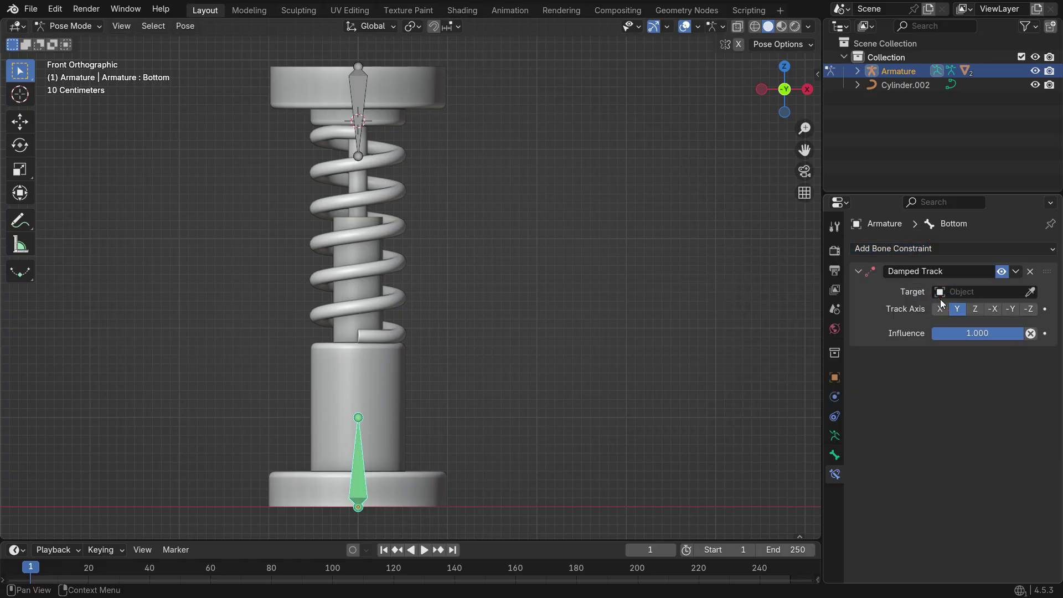
pyautogui.click(963, 291)
pyautogui.click(948, 313)
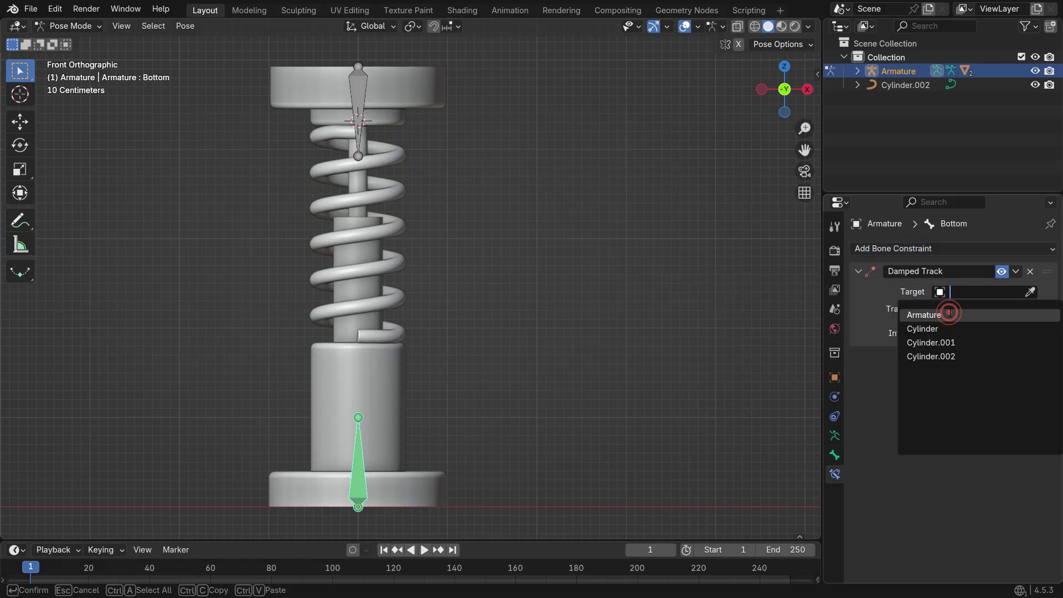
pyautogui.click(955, 308)
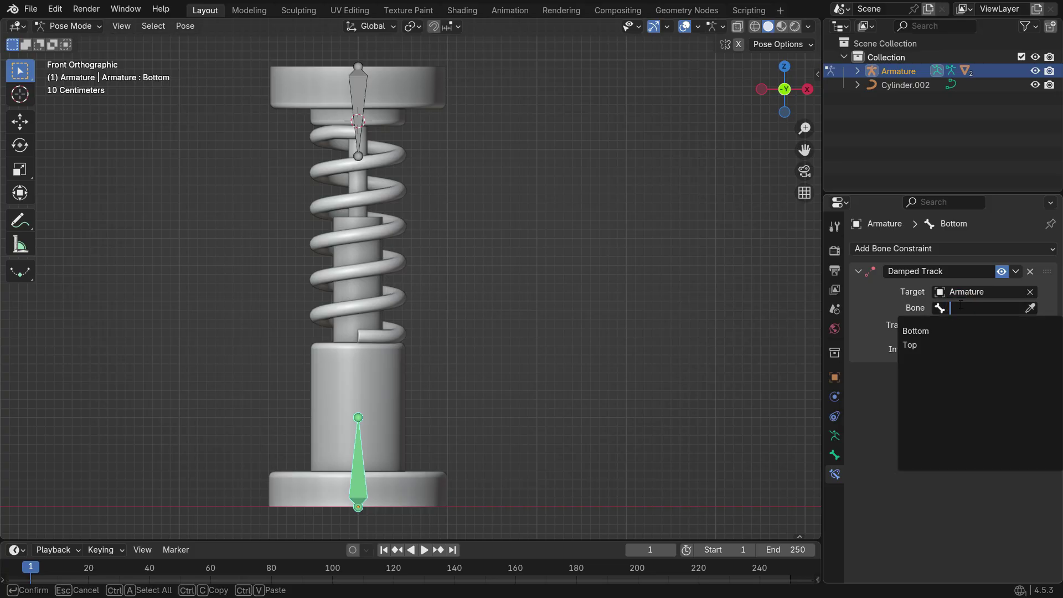
pyautogui.click(934, 343)
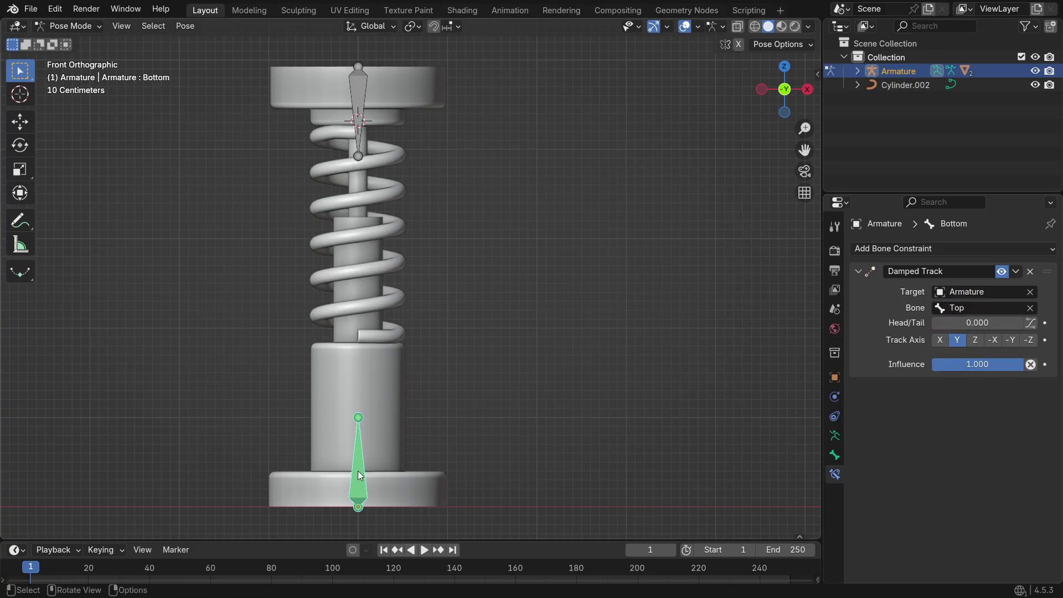
pyautogui.press('g')
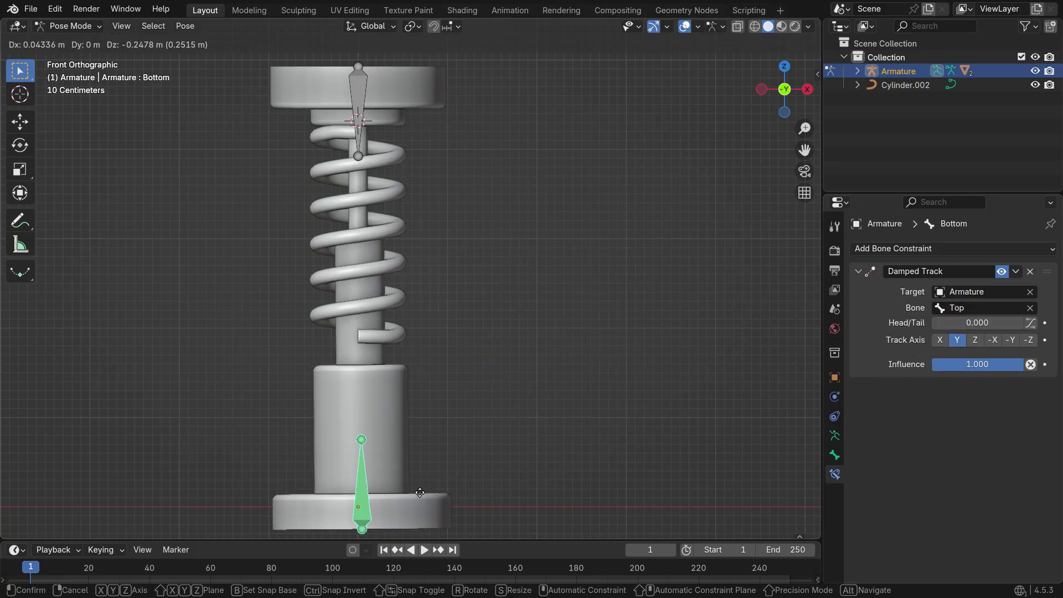
pyautogui.rightClick(631, 319)
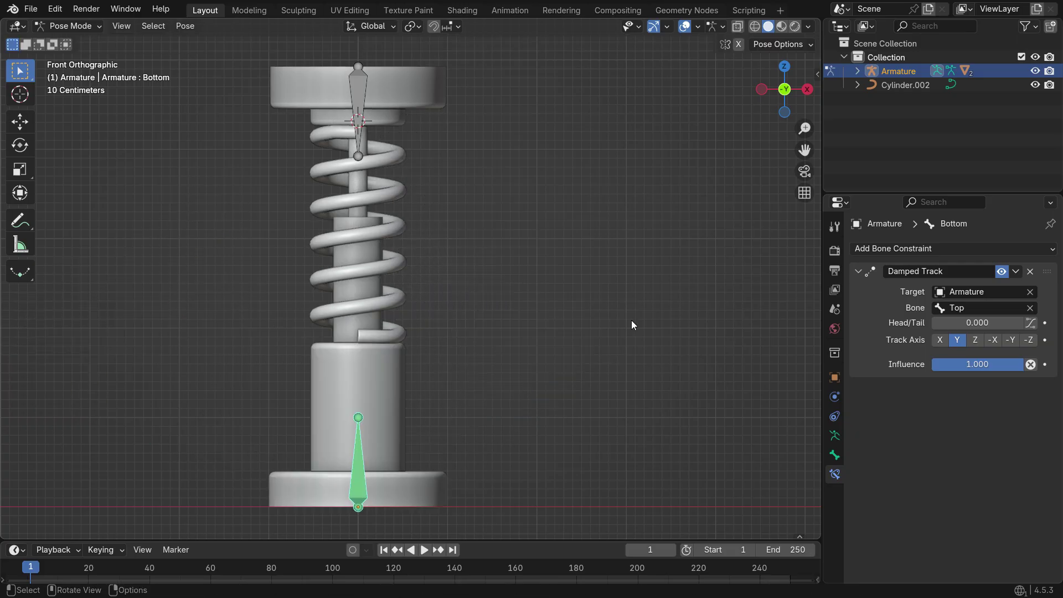
# Give the Top bone a Damped Track constraint targeting Armature's Bottom bone, then test it
pyautogui.click(366, 89)
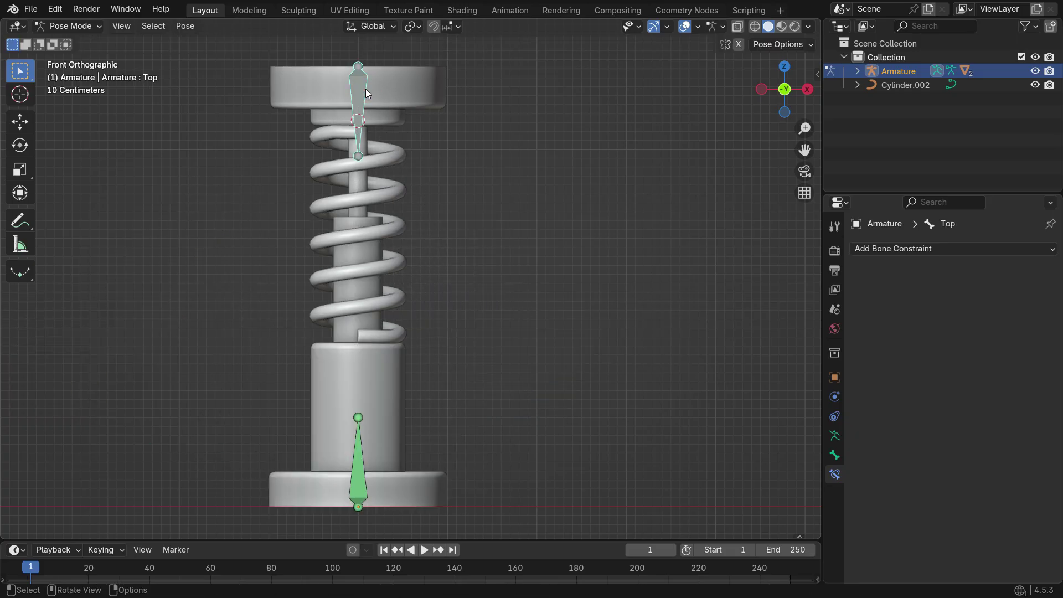
pyautogui.click(947, 249)
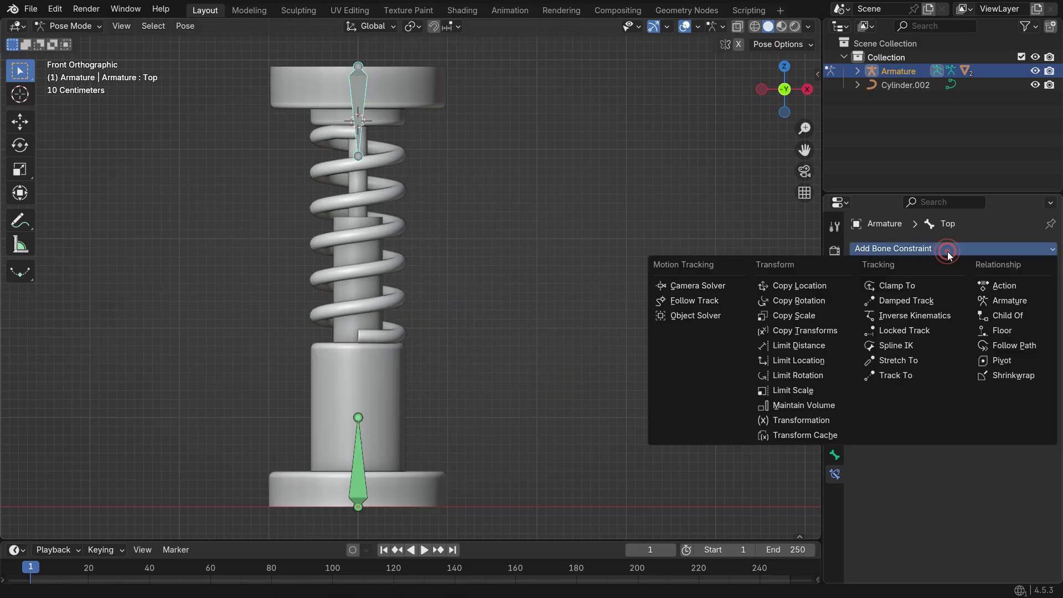
pyautogui.click(942, 300)
pyautogui.click(952, 293)
pyautogui.click(934, 310)
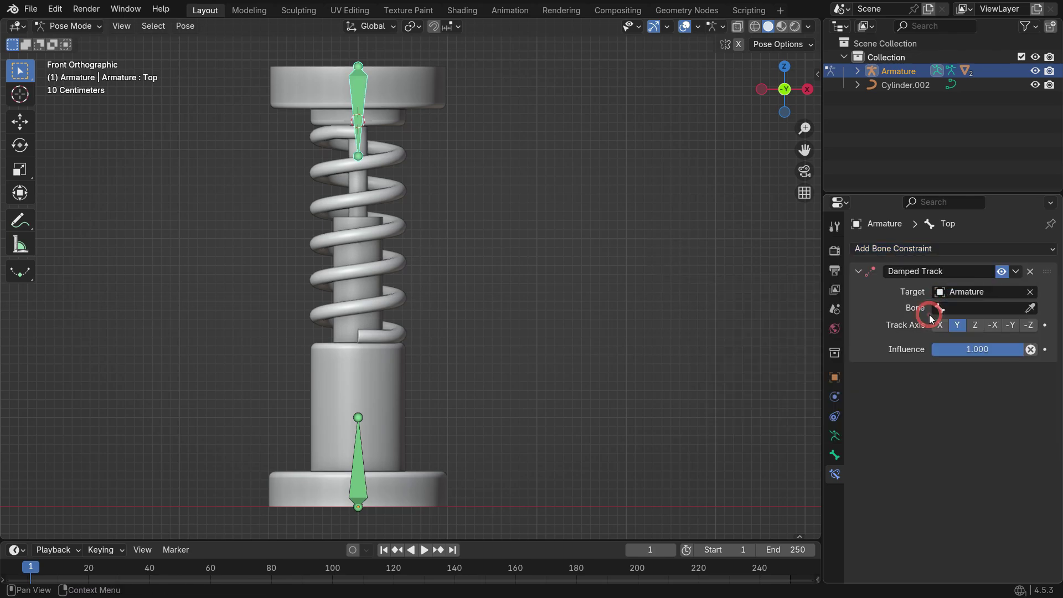
pyautogui.click(966, 307)
pyautogui.click(938, 329)
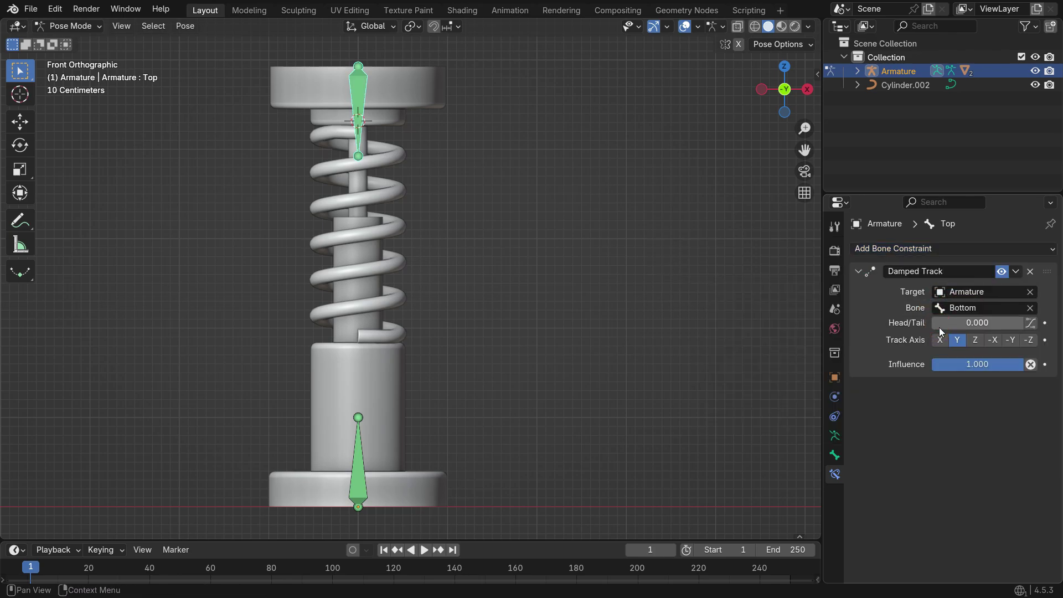
pyautogui.press('g')
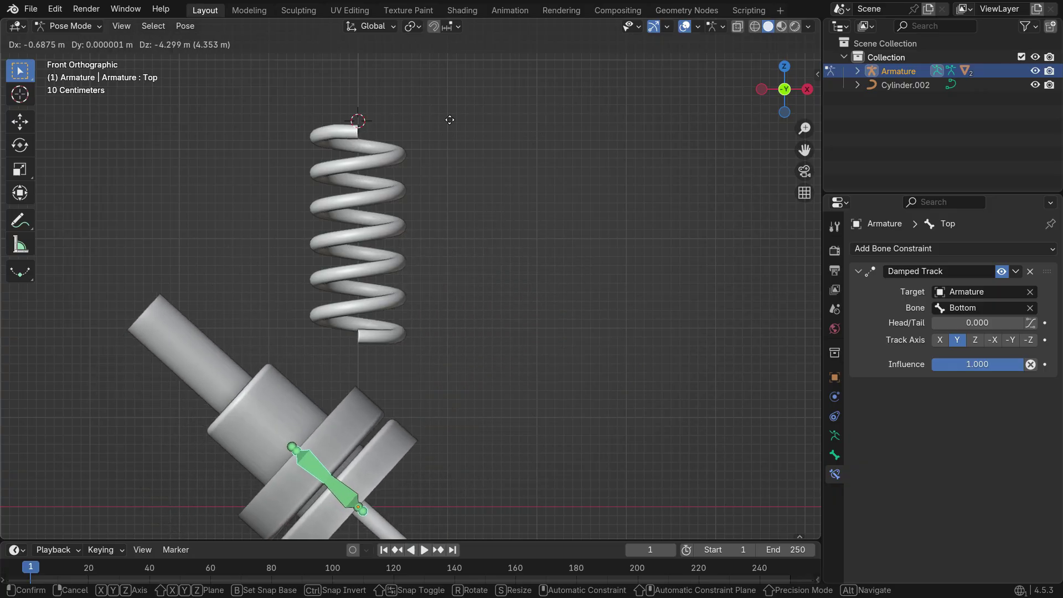
pyautogui.press('Escape')
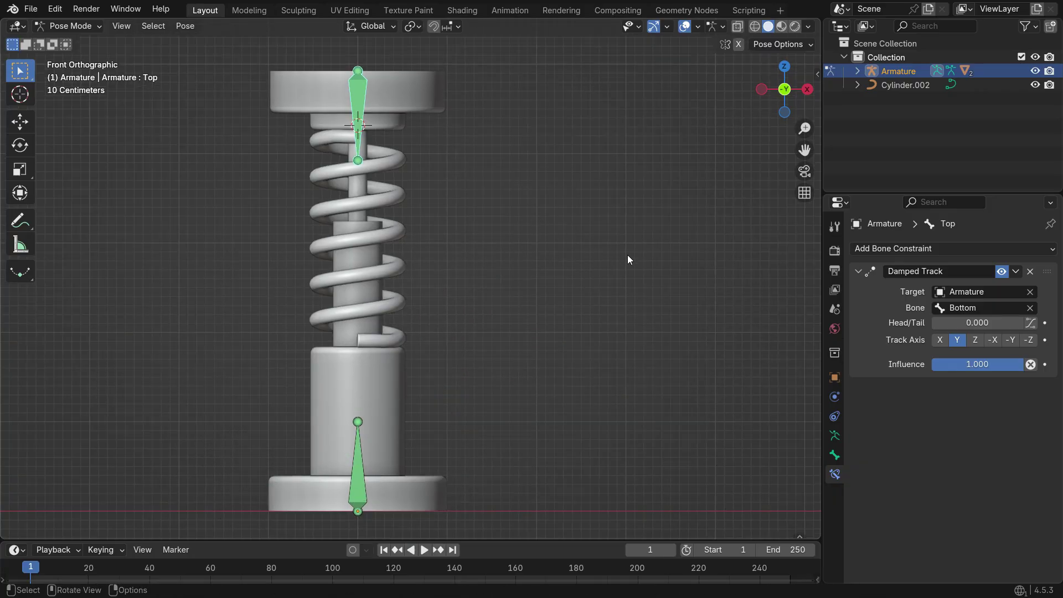
# Add a Limit Distance constraint to Top targeting Armature/Bottom, then lower Top about 1 m
pyautogui.click(908, 249)
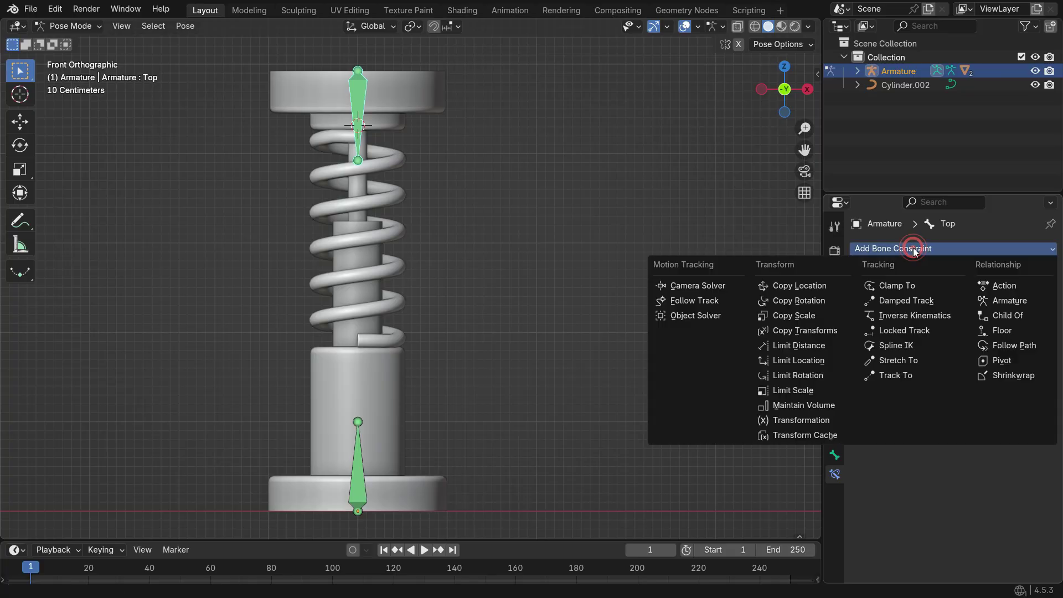
pyautogui.click(823, 345)
pyautogui.click(955, 407)
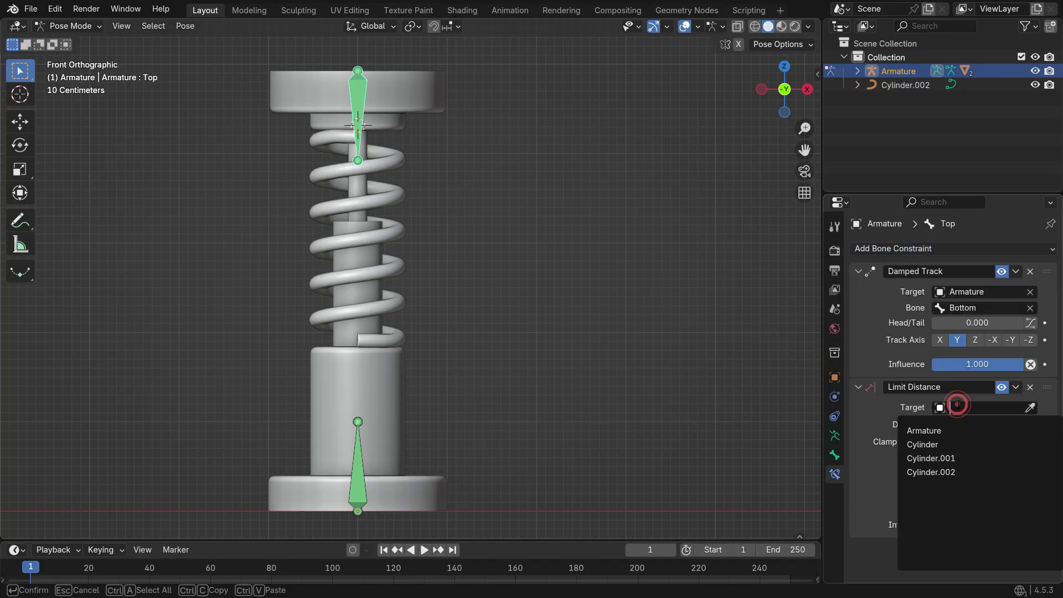
pyautogui.click(941, 425)
pyautogui.click(940, 425)
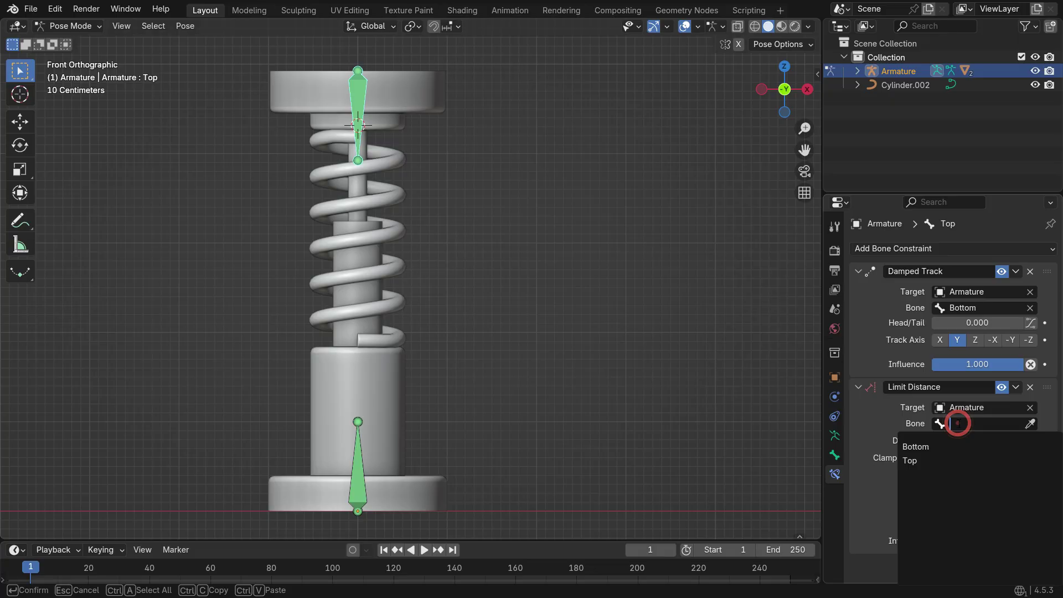
pyautogui.click(933, 446)
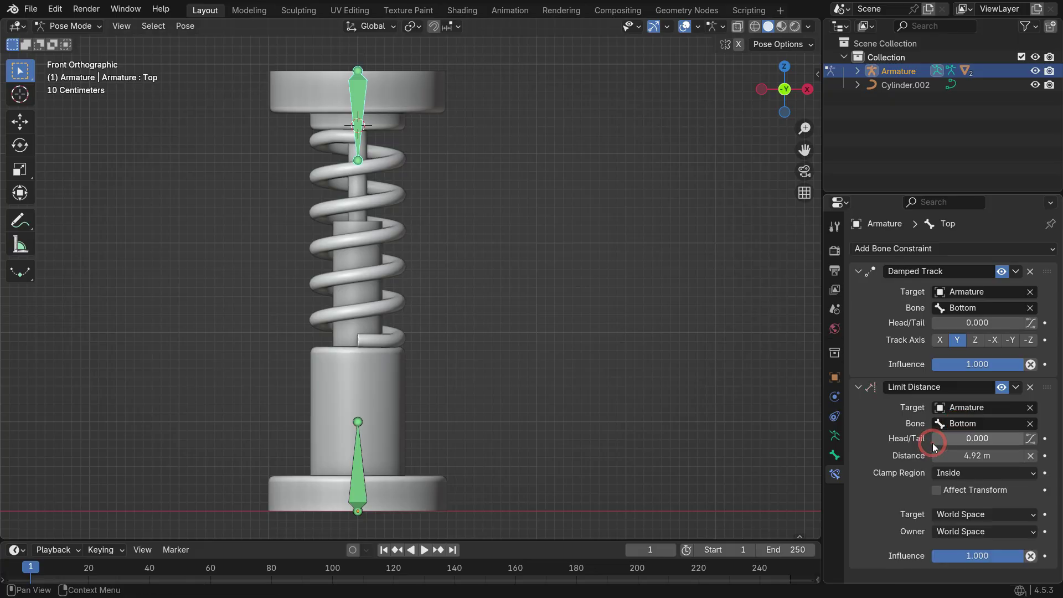
pyautogui.press('g')
pyautogui.press('z')
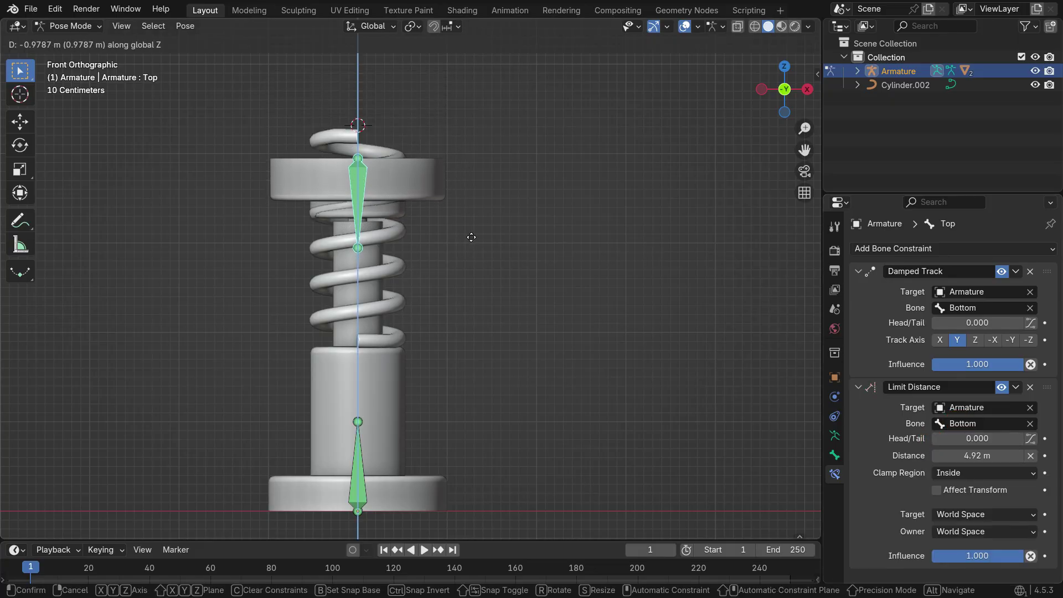
pyautogui.click(470, 238)
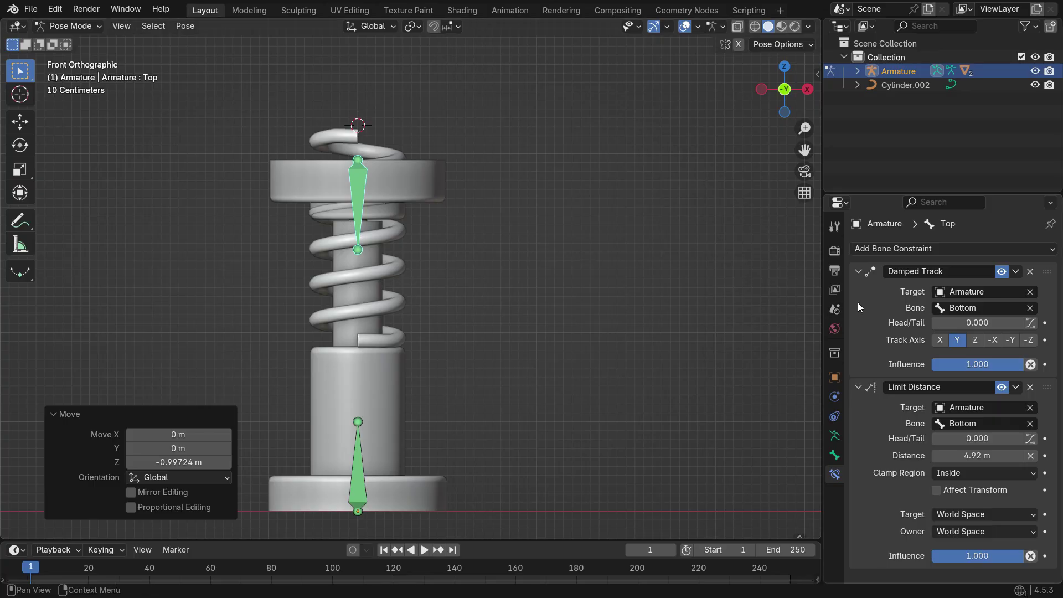
# Add a second Limit Distance on Top targeting Armature/Bottom with Clamp Region Outside, then test it
pyautogui.click(919, 251)
pyautogui.click(773, 345)
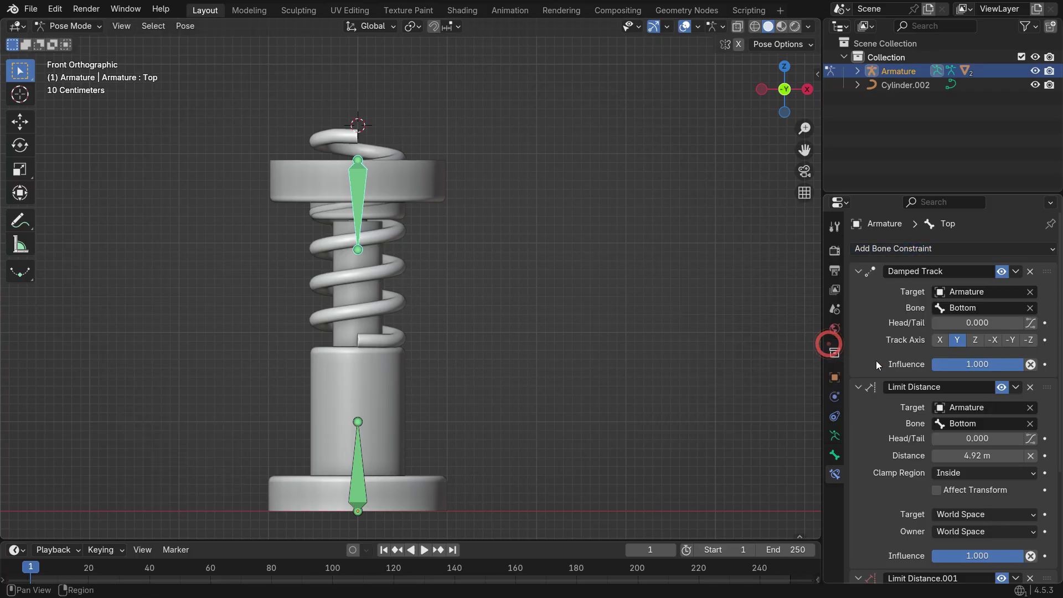
pyautogui.scroll(-3, 932, 396)
pyautogui.scroll(-3, 932, 397)
pyautogui.click(958, 449)
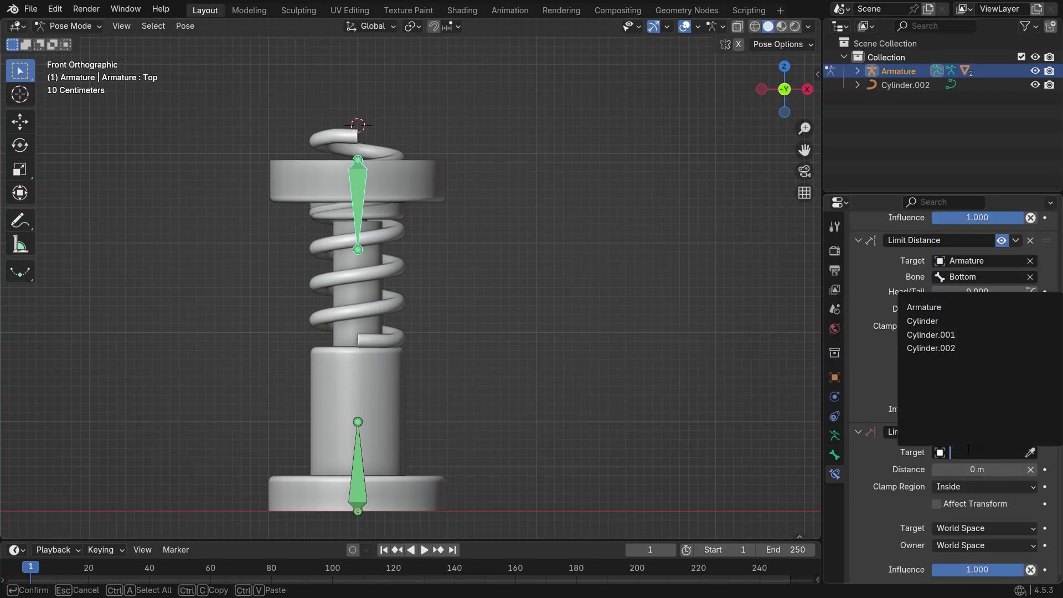
pyautogui.click(940, 307)
pyautogui.click(977, 468)
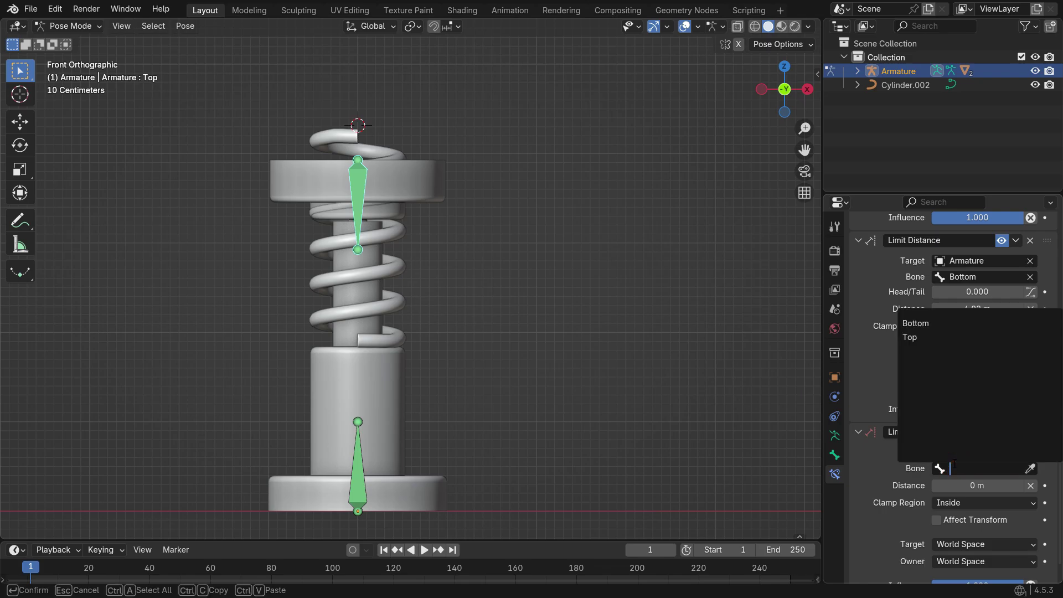
pyautogui.click(916, 324)
pyautogui.scroll(-1, 941, 387)
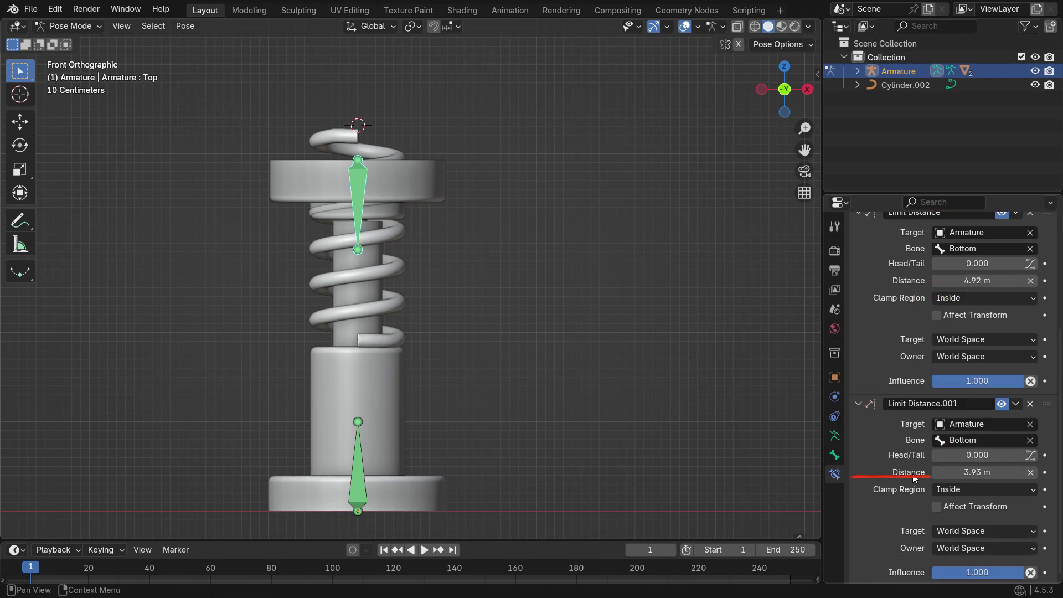
pyautogui.click(967, 486)
pyautogui.click(961, 517)
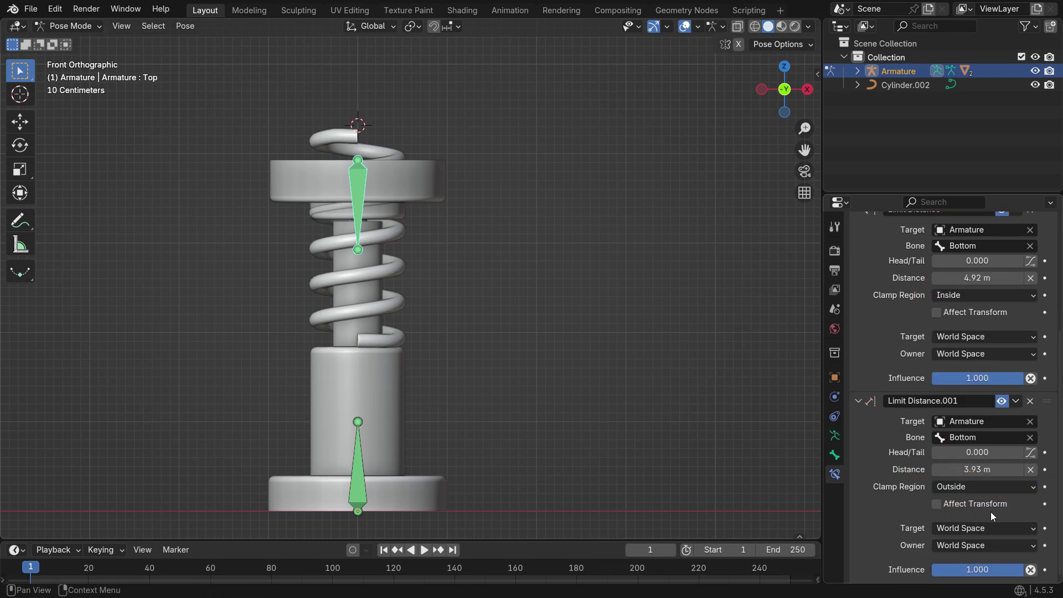
pyautogui.press('g')
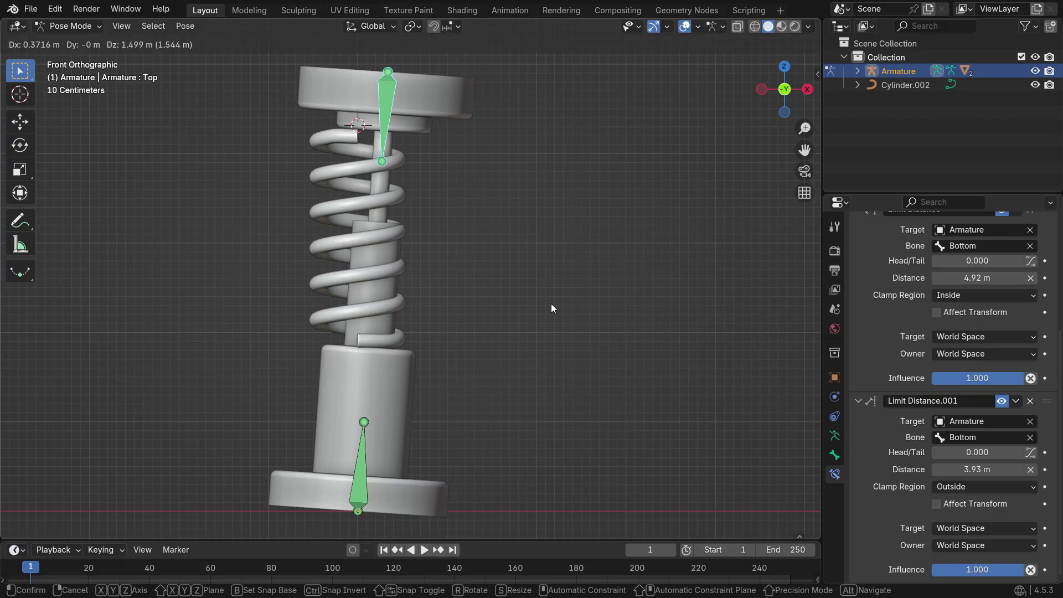
# Raise the Top bone back up along Z and return to Object Mode
pyautogui.rightClick(550, 303)
pyautogui.press('g')
pyautogui.press('z')
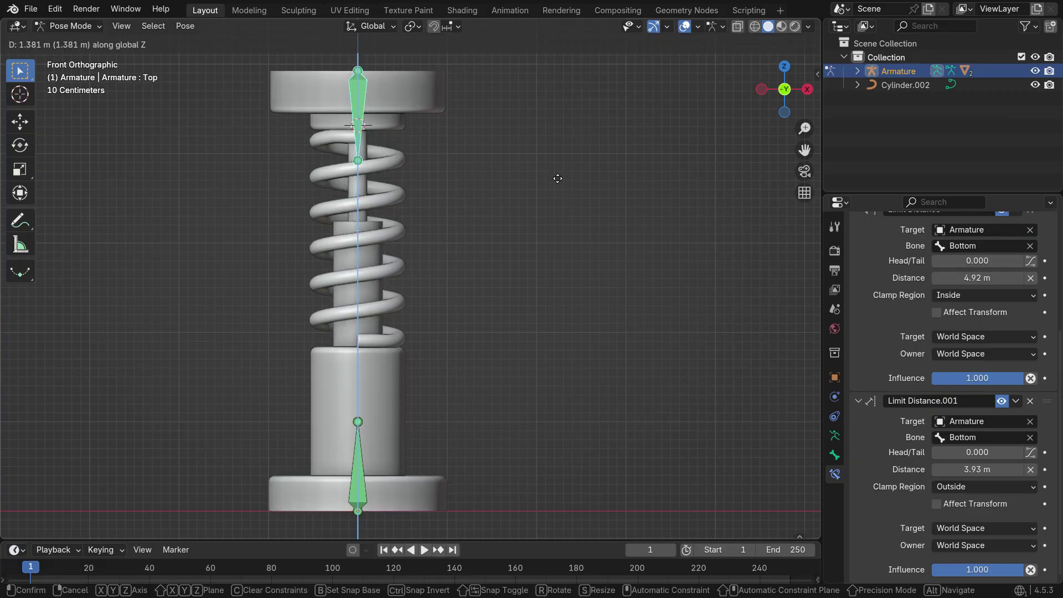
pyautogui.click(557, 163)
pyautogui.click(62, 25)
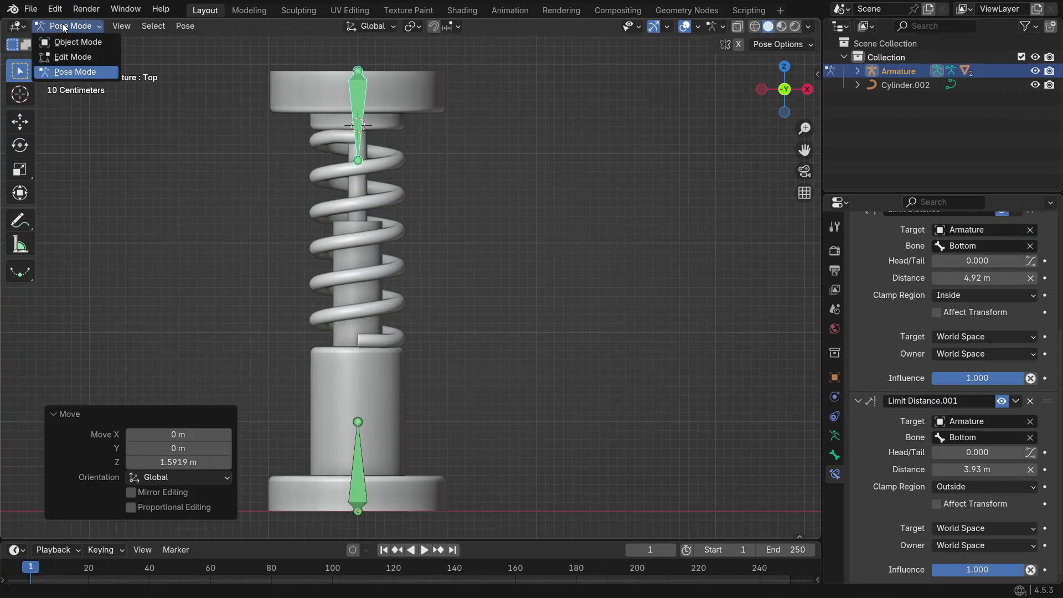
pyautogui.click(76, 42)
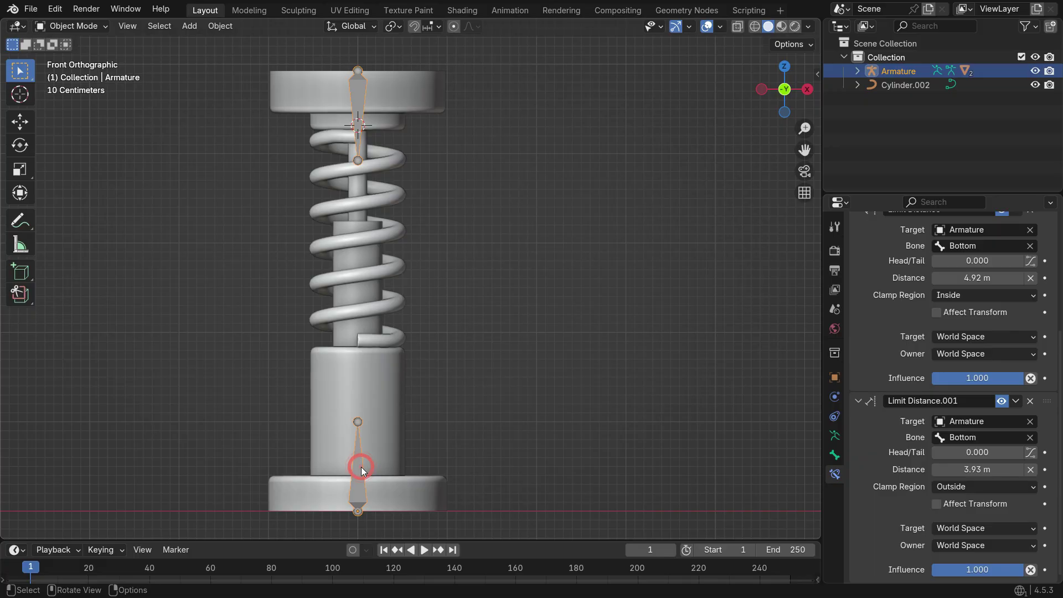
# In Edit Mode, extrude a new bone straight up from the Bottom bone's tip to mid-spring
pyautogui.click(70, 25)
pyautogui.click(69, 55)
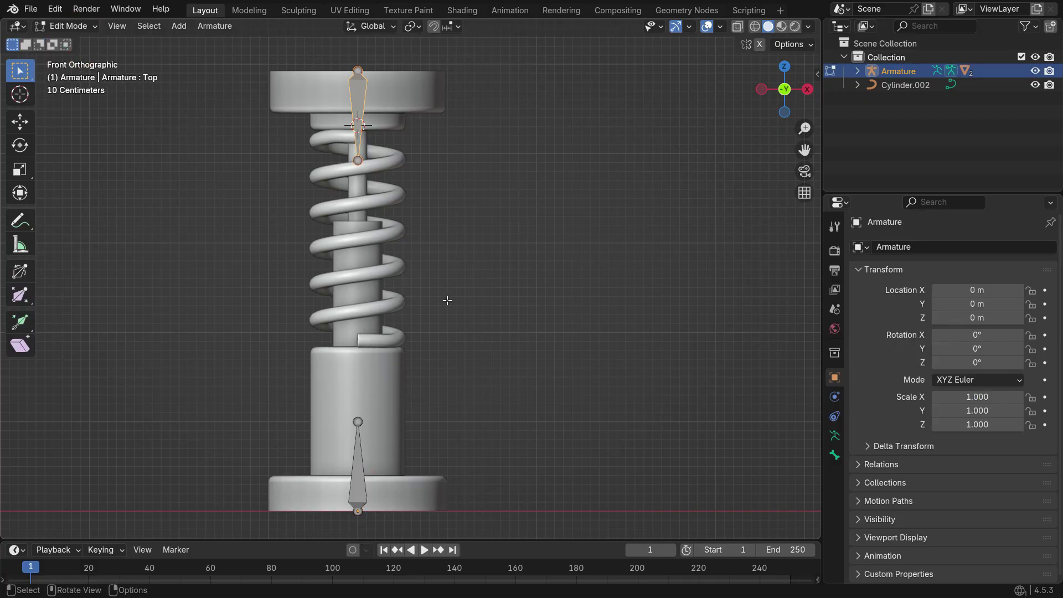
pyautogui.click(358, 421)
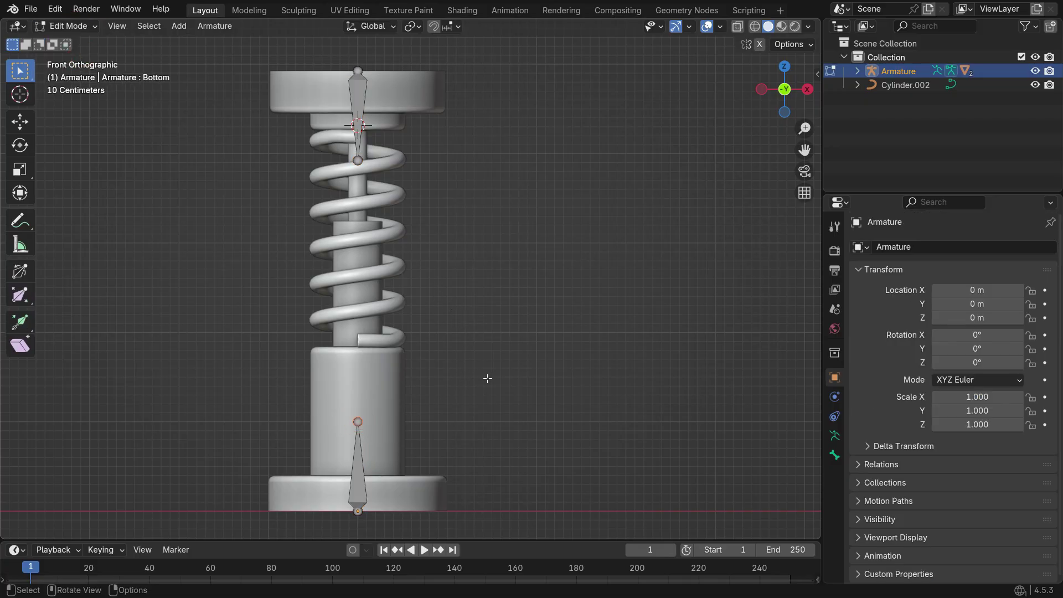
pyautogui.press('e')
pyautogui.press('z')
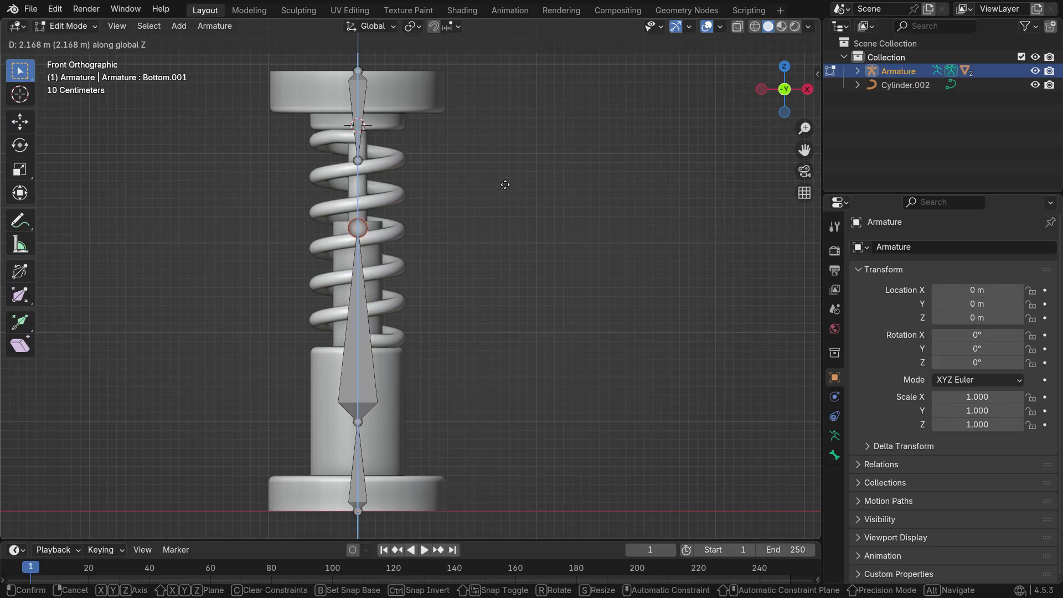
pyautogui.click(505, 184)
pyautogui.click(360, 381)
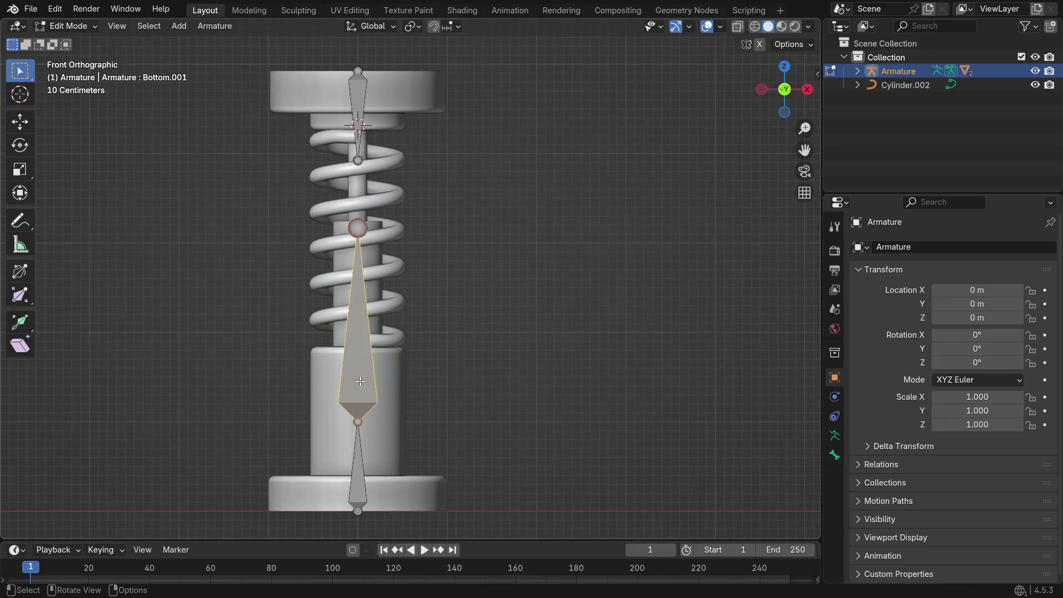
# Disconnect the new bone from its parent and raise it 0.9162 m along Z
pyautogui.hotkey('alt', 'p')
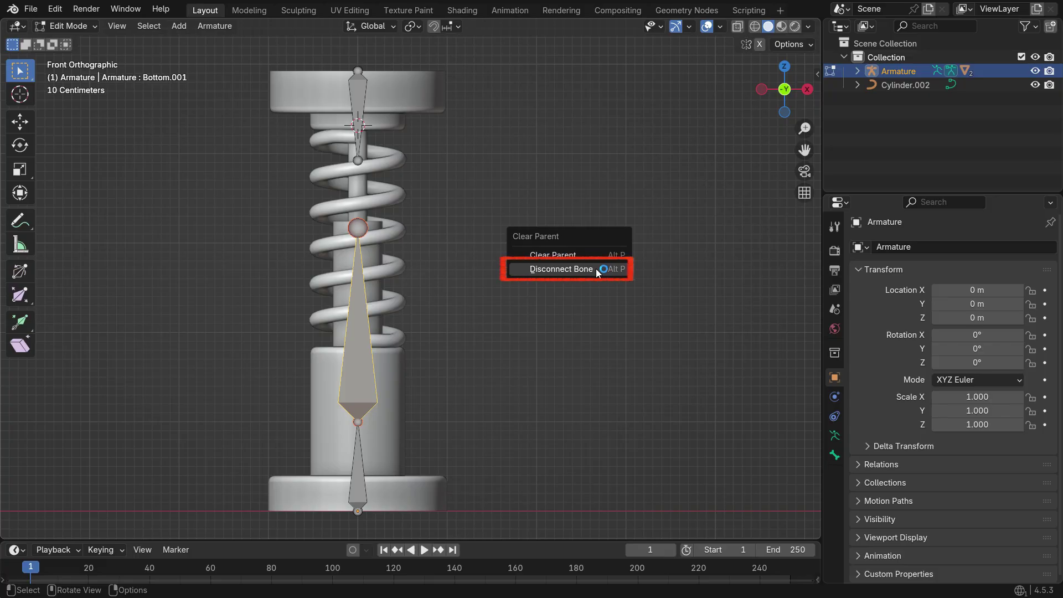
pyautogui.click(595, 268)
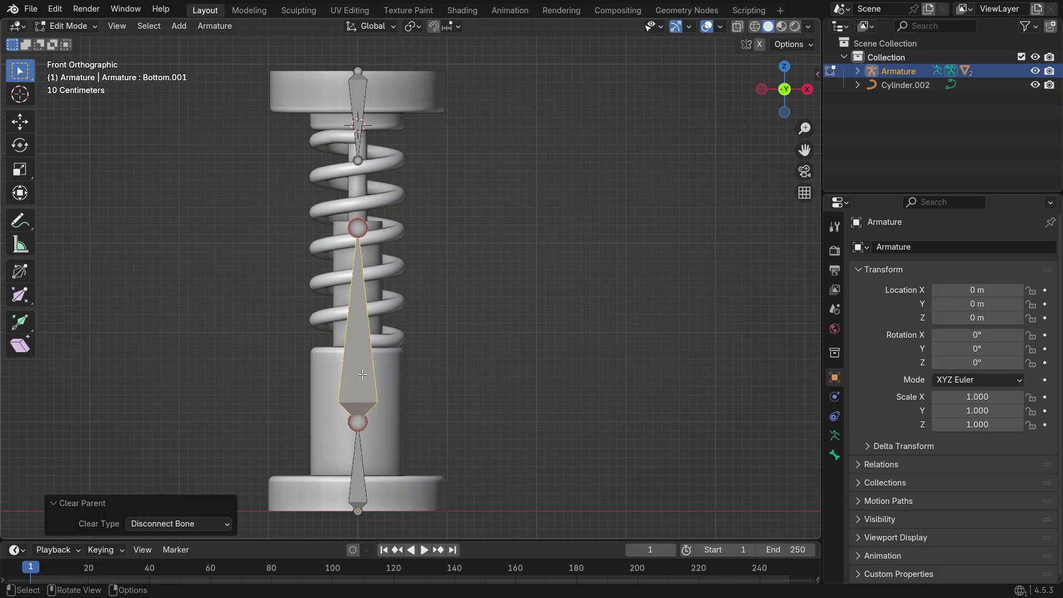
pyautogui.press('g')
pyautogui.press('Escape')
pyautogui.scroll(2, 358, 388)
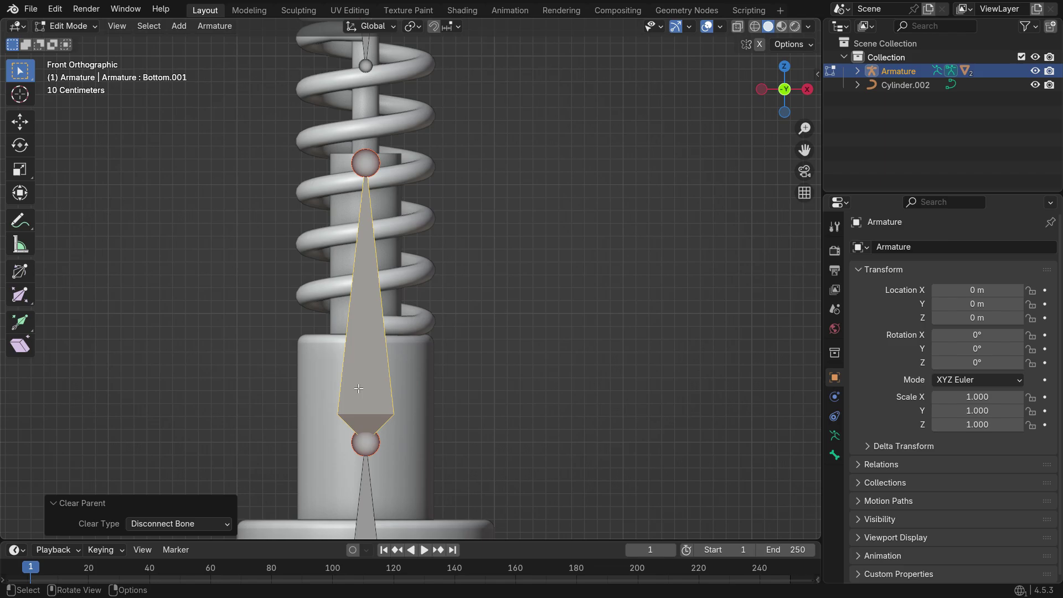
pyautogui.press('g')
pyautogui.press('z')
pyautogui.click(410, 388)
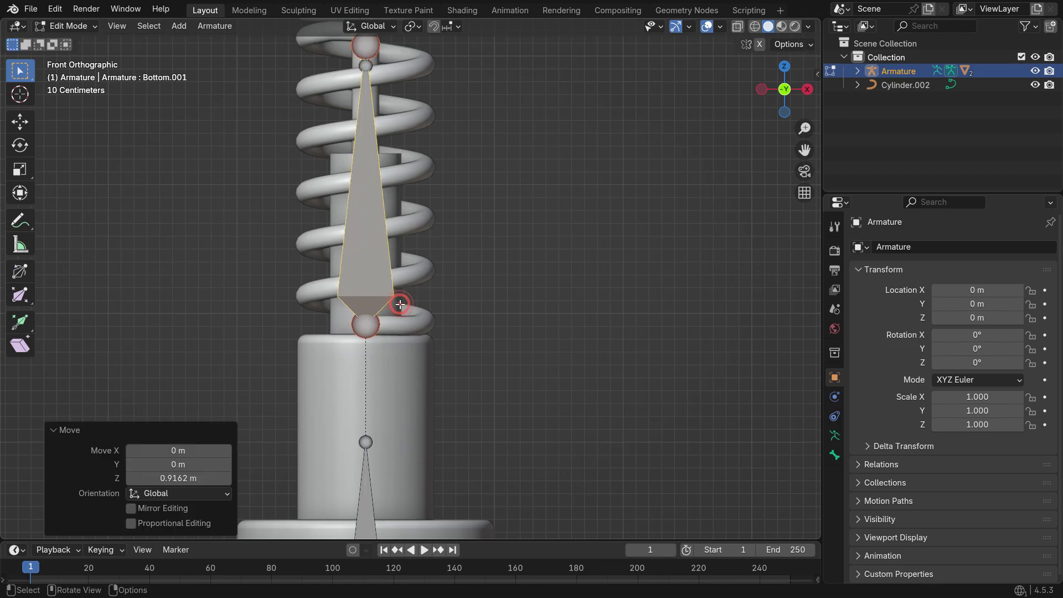
pyautogui.scroll(2, 411, 386)
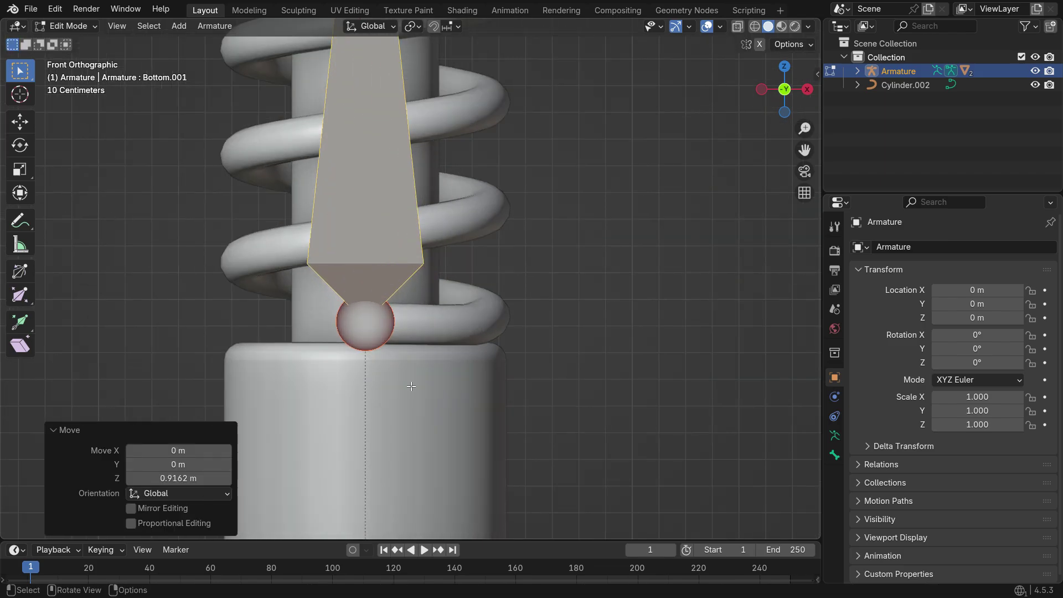
# Switch to wireframe shading and nudge the bone slightly down to the spring's base
pyautogui.press('z')
pyautogui.click(315, 384)
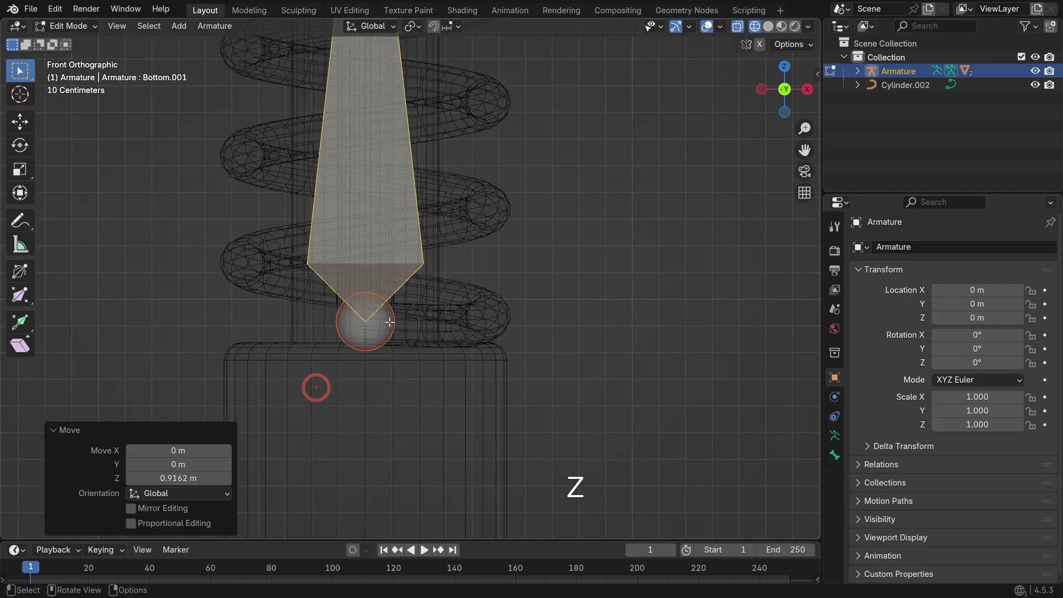
pyautogui.scroll(4, 407, 365)
pyautogui.press('g')
pyautogui.press('z')
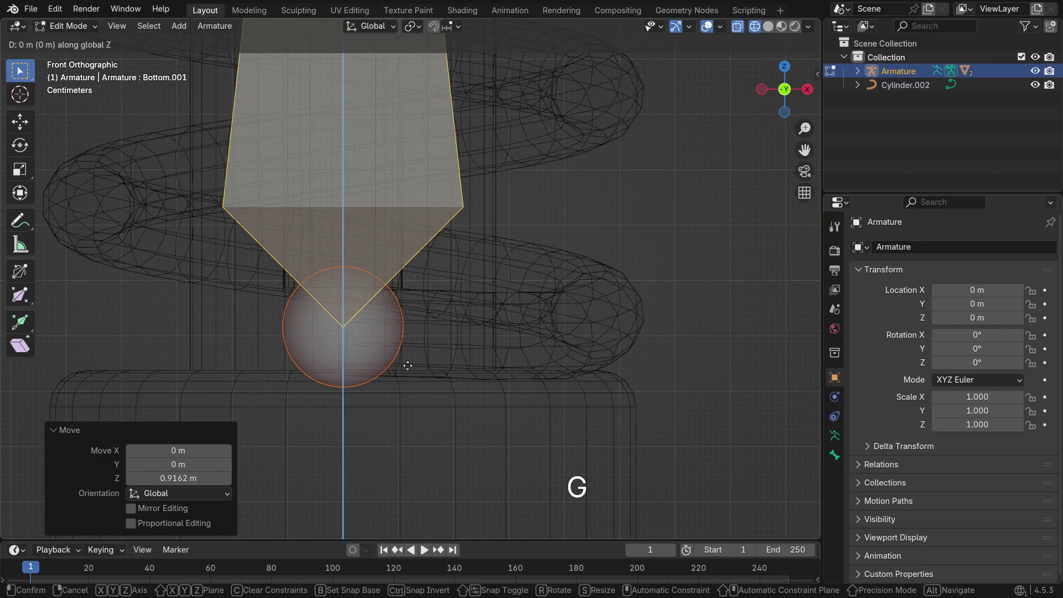
pyautogui.press('shift')
pyautogui.click(404, 374)
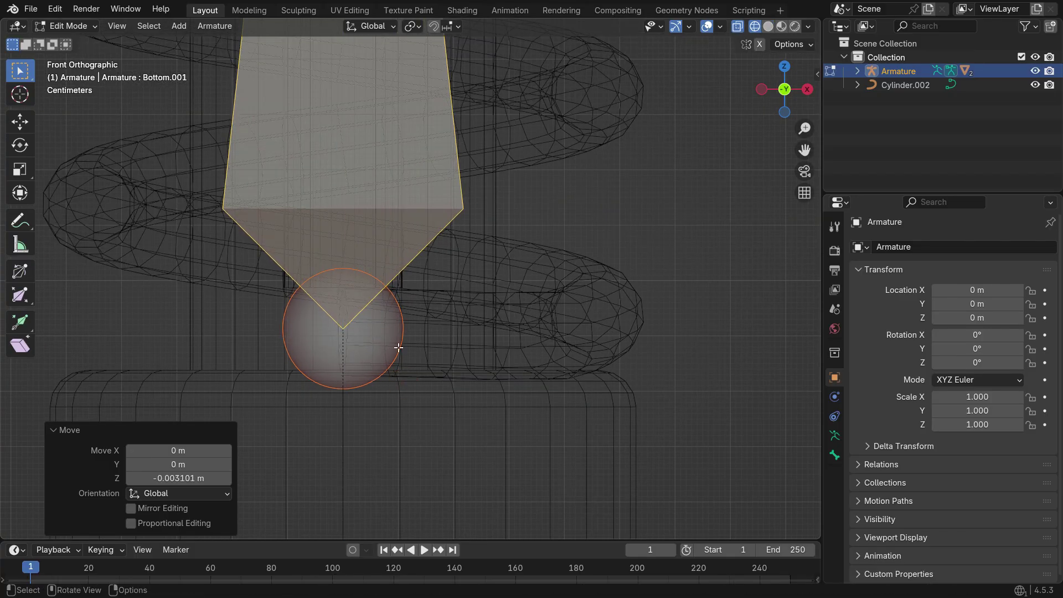
pyautogui.scroll(-5, 368, 195)
pyautogui.scroll(5, 368, 195)
# Raise the bone's tail along Z to meet the Top bone
pyautogui.click(374, 178)
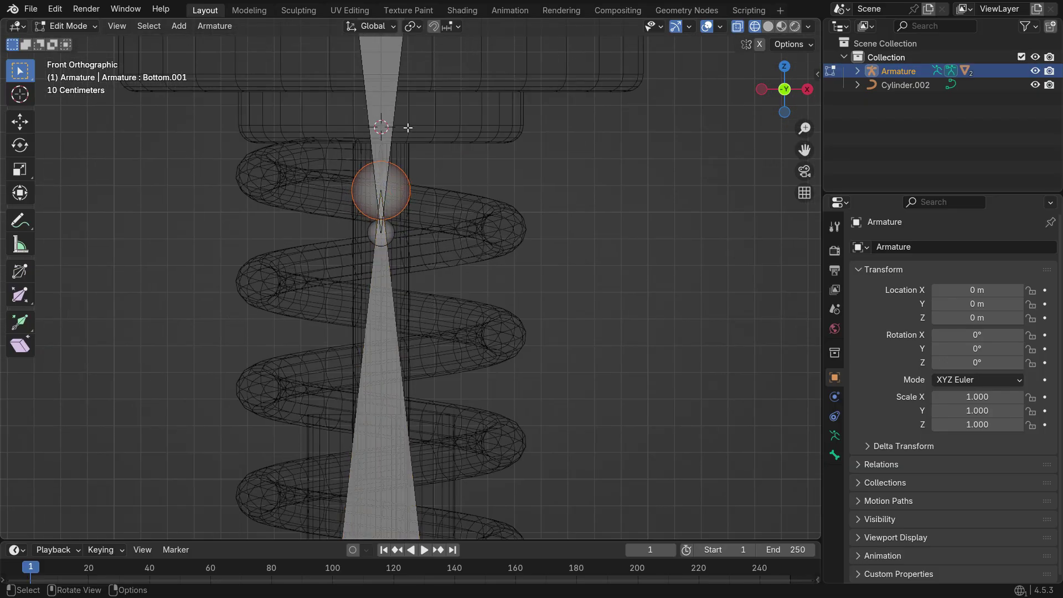
pyautogui.scroll(4, 415, 199)
pyautogui.press('g')
pyautogui.press('z')
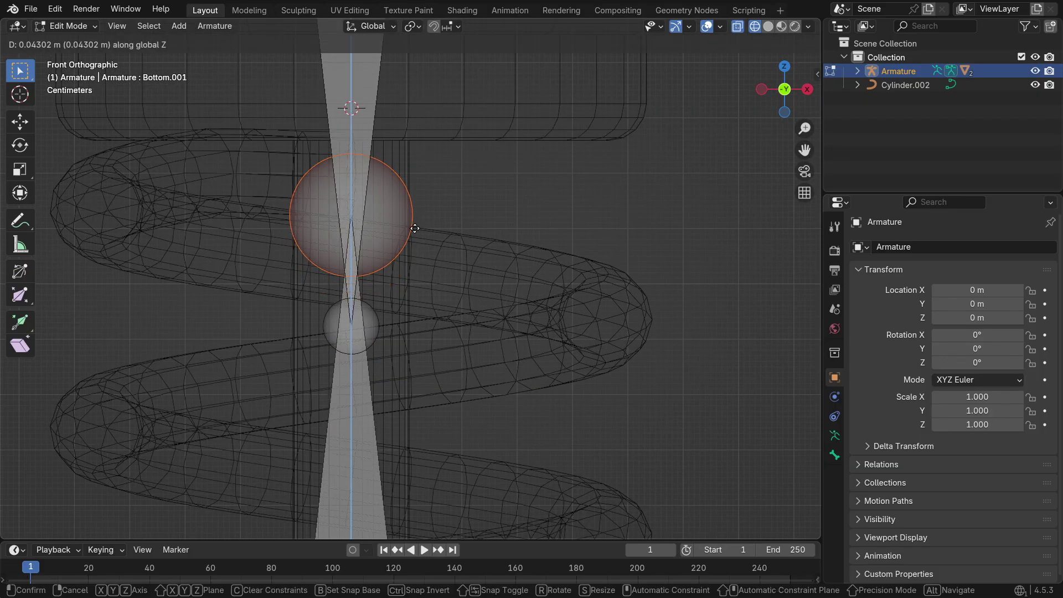
pyautogui.click(420, 191)
pyautogui.scroll(-6, 420, 191)
pyautogui.scroll(3, 412, 292)
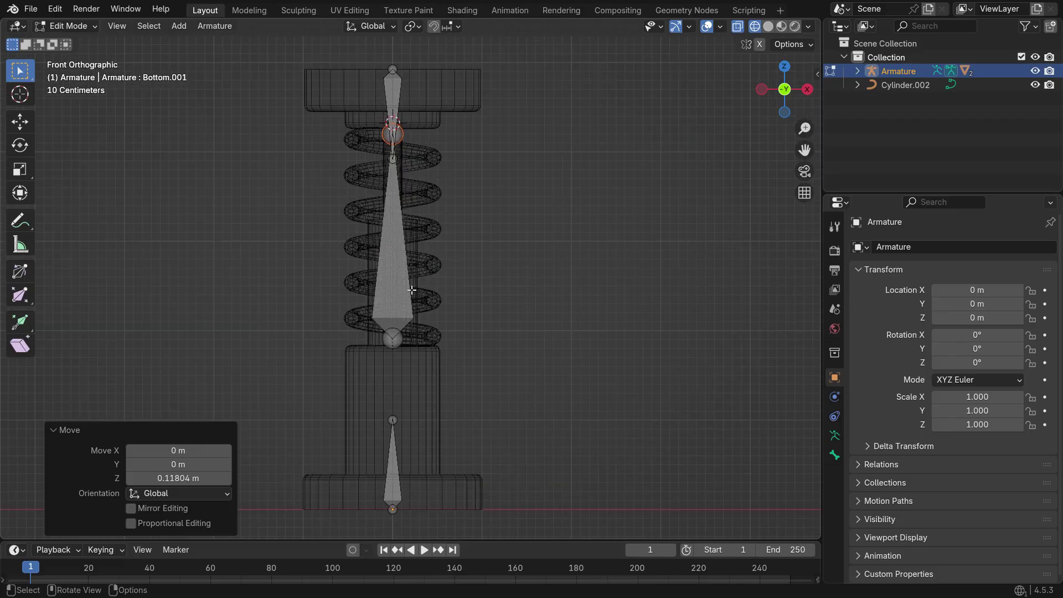
pyautogui.scroll(-2, 412, 292)
# Rename the middle bone to Stretch
pyautogui.click(394, 279)
pyautogui.press('F2')
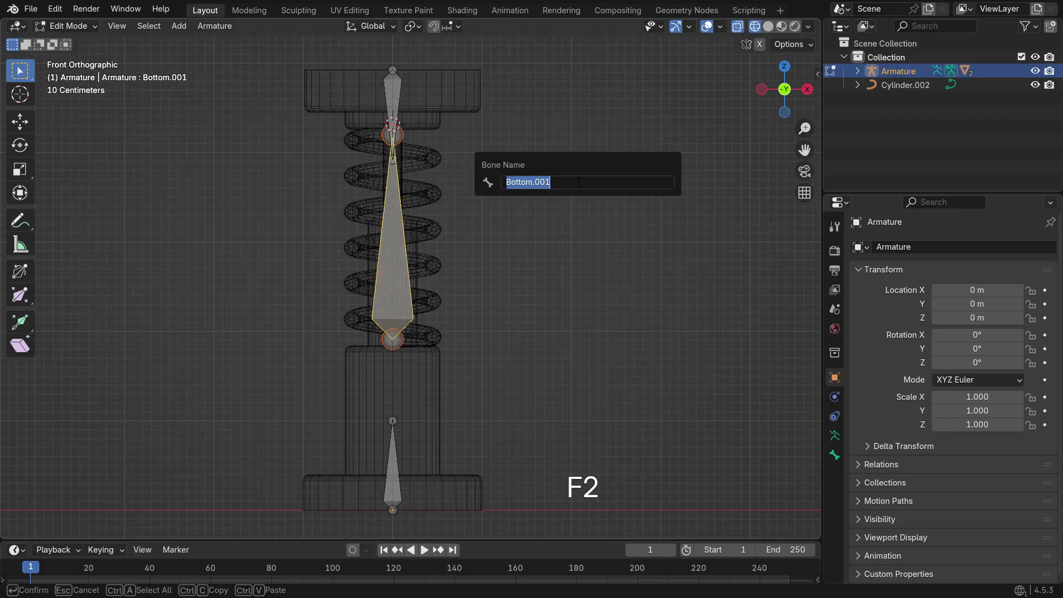
pyautogui.write('Stretch')
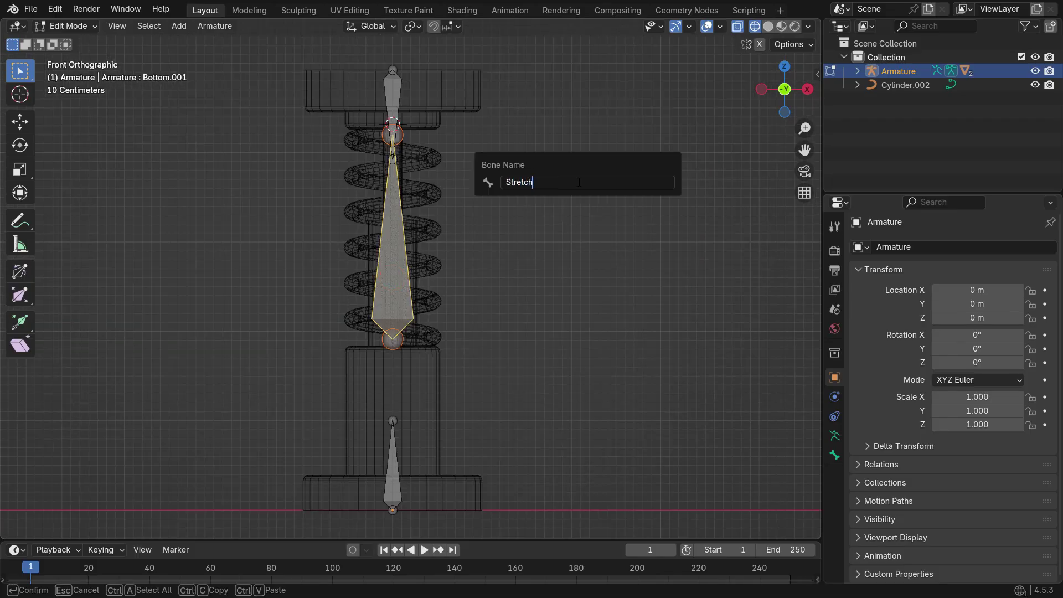
pyautogui.press('Return')
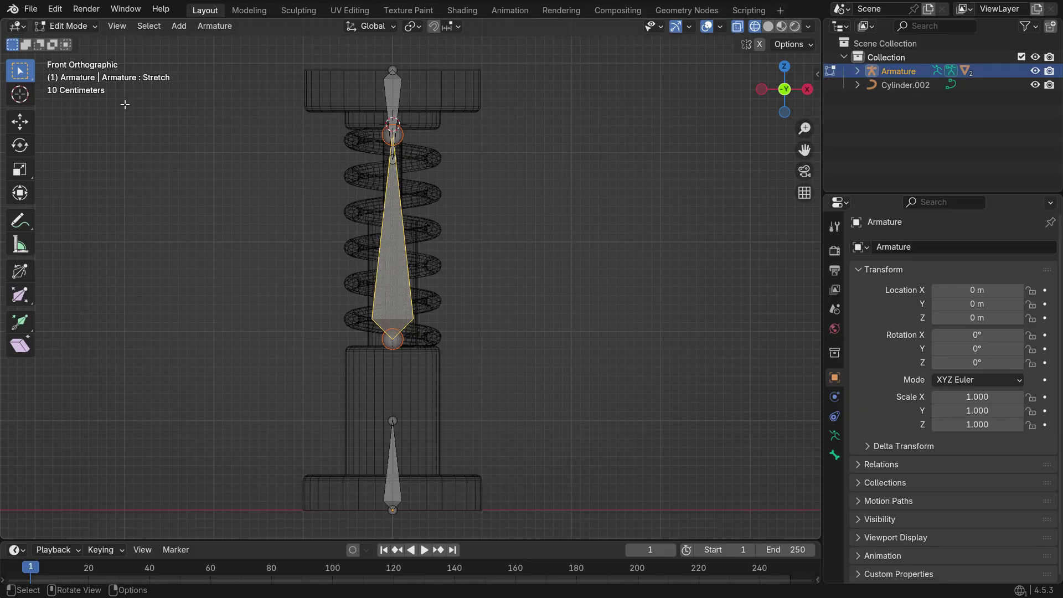
# Switch the armature into Pose Mode and back to Object Mode
pyautogui.click(67, 27)
pyautogui.click(81, 72)
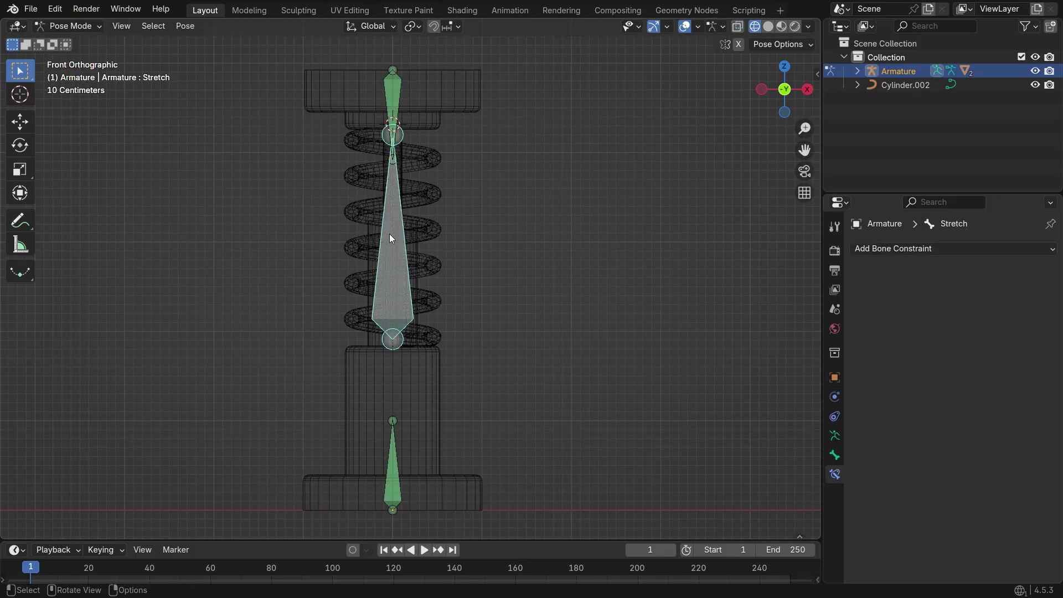
pyautogui.click(69, 26)
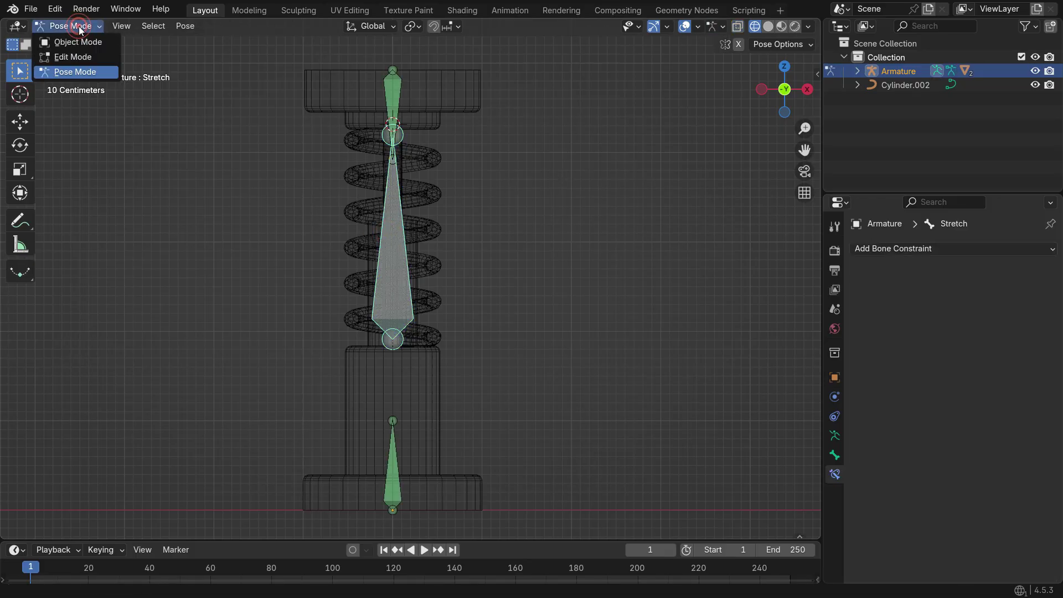
pyautogui.click(77, 40)
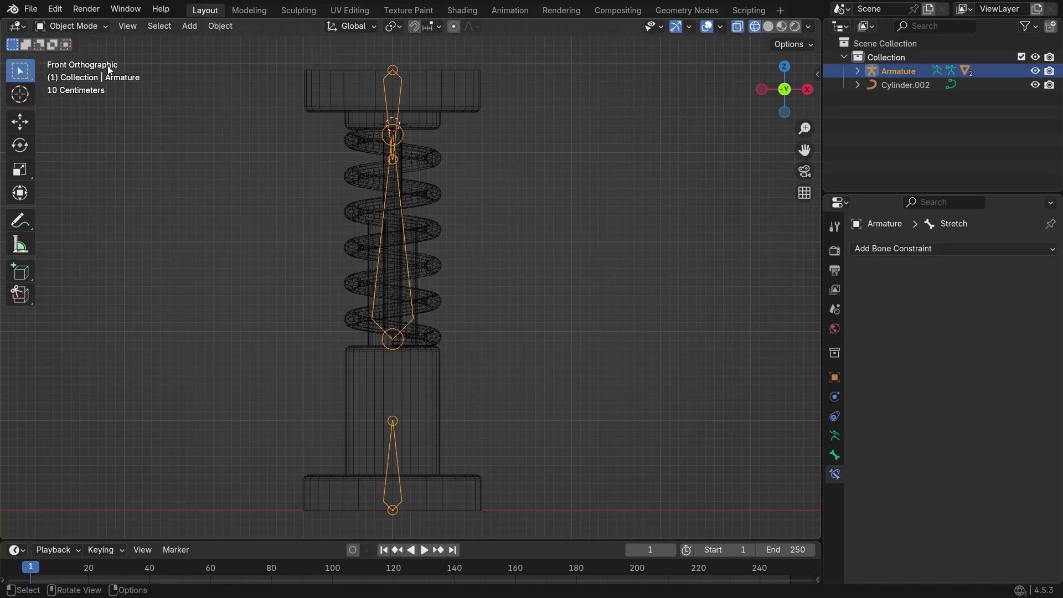
# Hook all of the spring curve's points to the armature's selected bone, then return to Object Mode
pyautogui.keyDown('shift'); pyautogui.click(424, 162); pyautogui.keyUp('shift')
pyautogui.press('Tab')
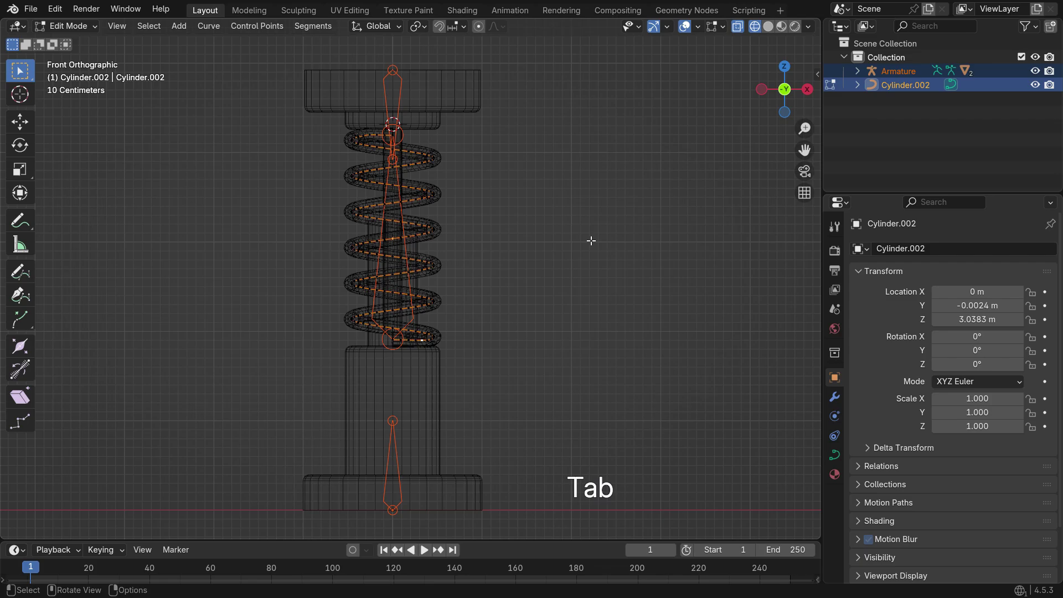
pyautogui.press('a')
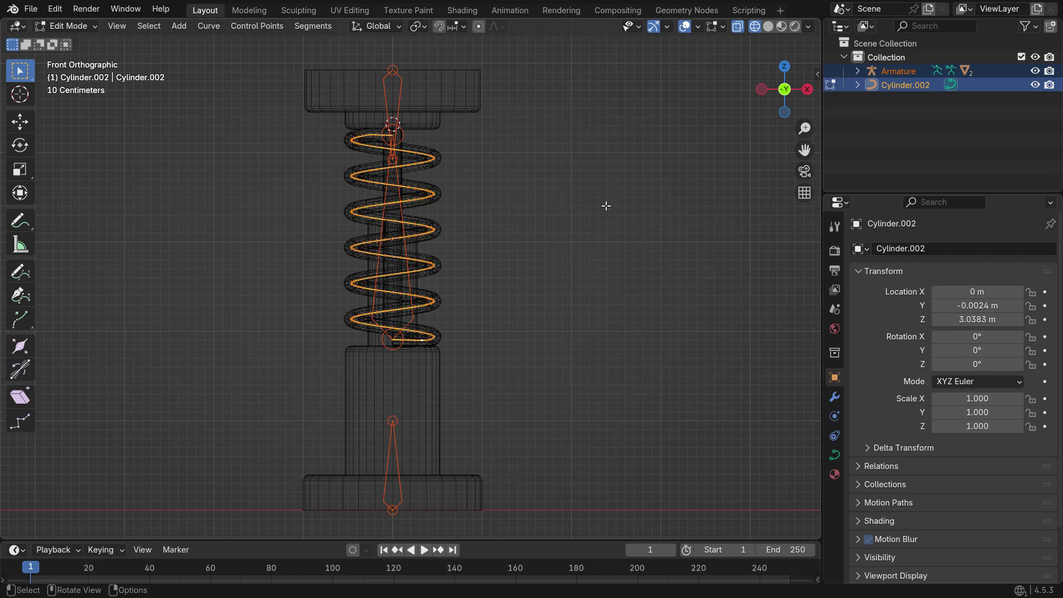
pyautogui.hotkey('ctrl', 'h')
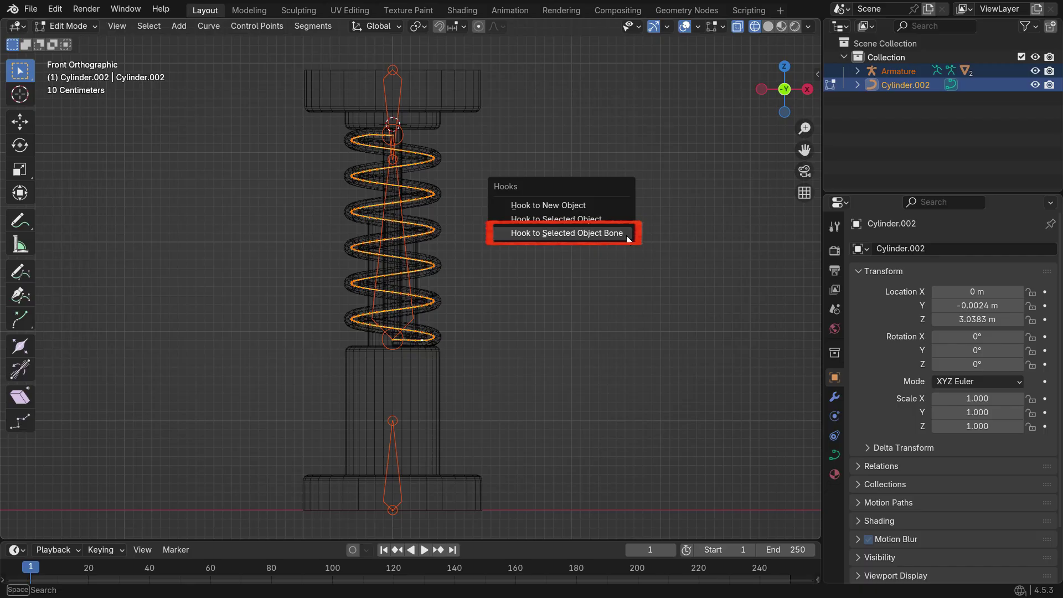
pyautogui.click(566, 233)
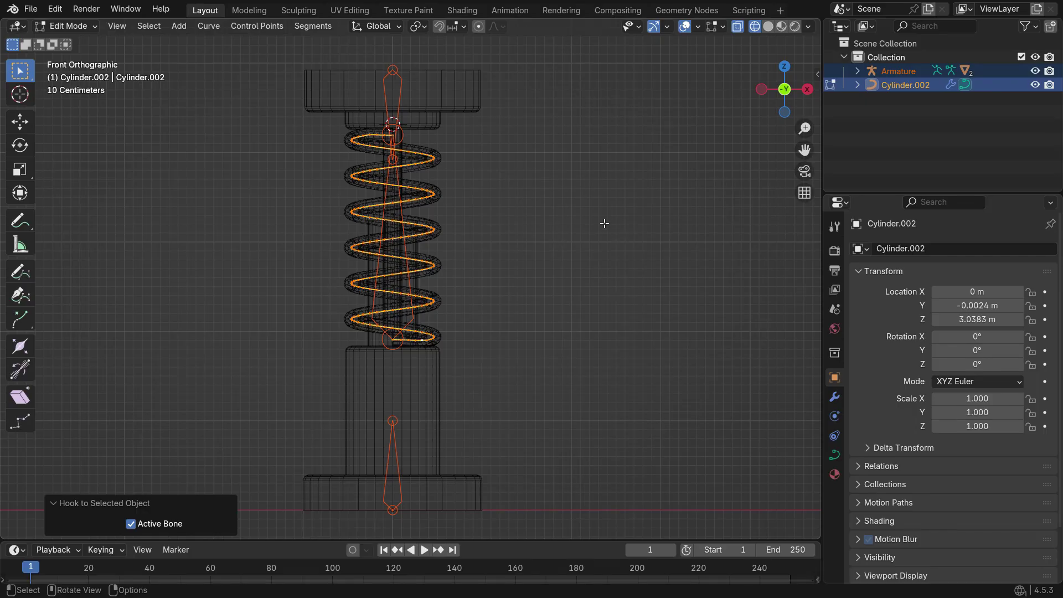
pyautogui.click(75, 29)
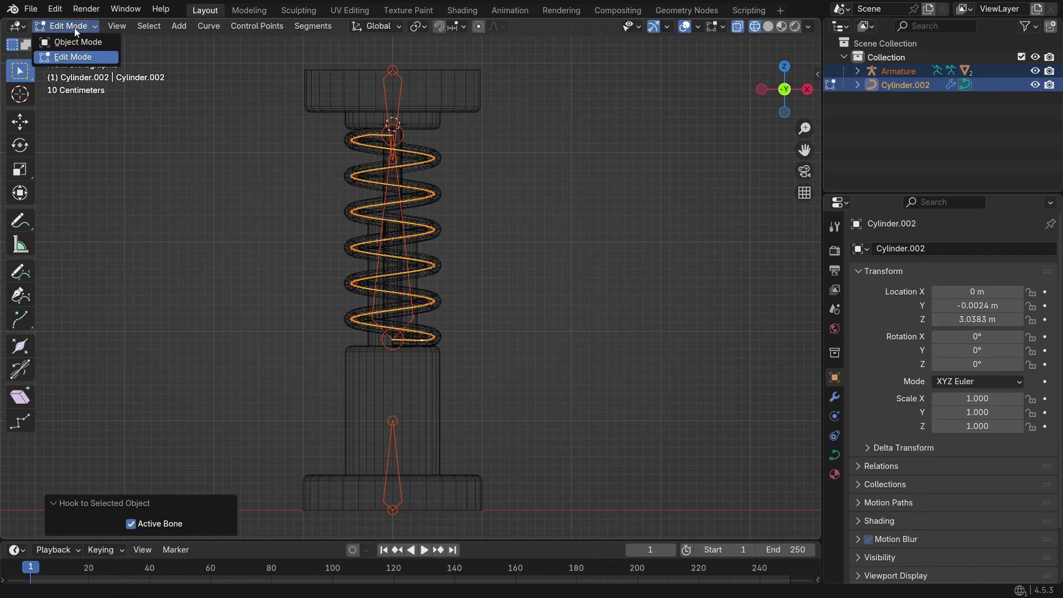
pyautogui.click(76, 41)
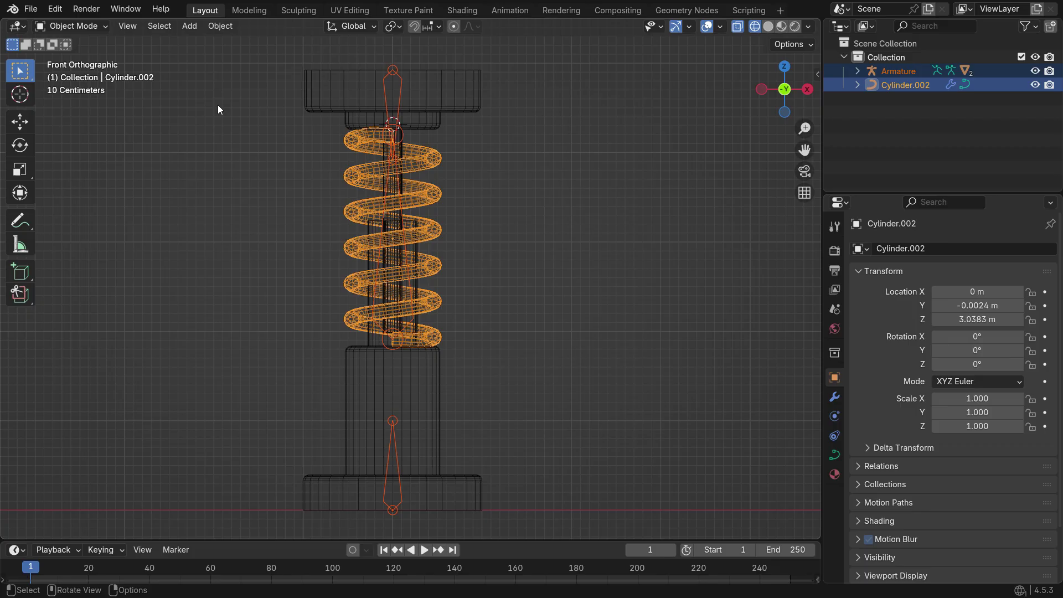
# Put the armature in Pose Mode and turn off Lock Object Modes
pyautogui.click(392, 81)
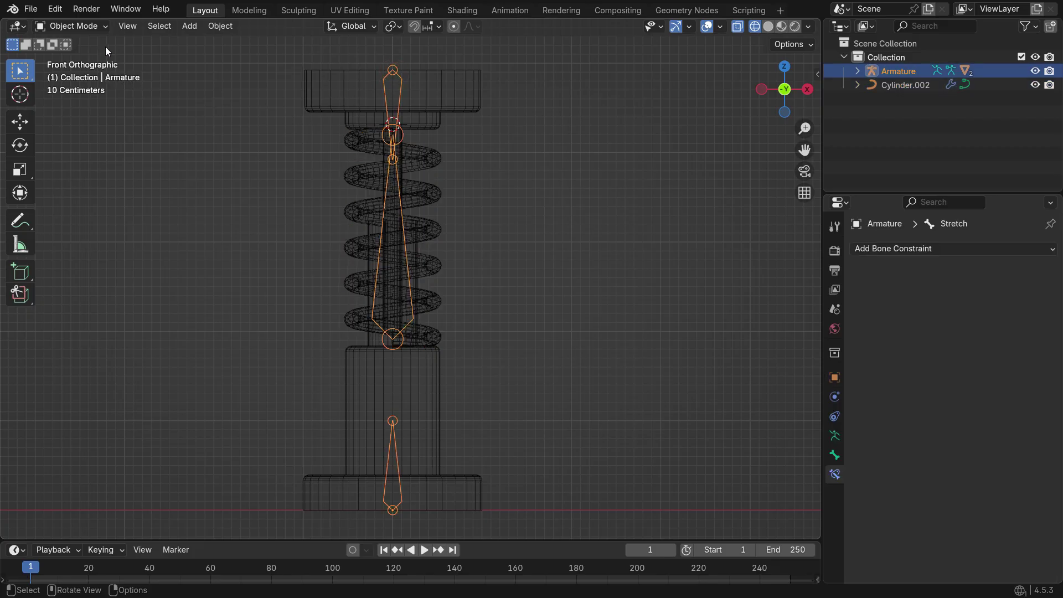
pyautogui.click(83, 26)
pyautogui.click(83, 71)
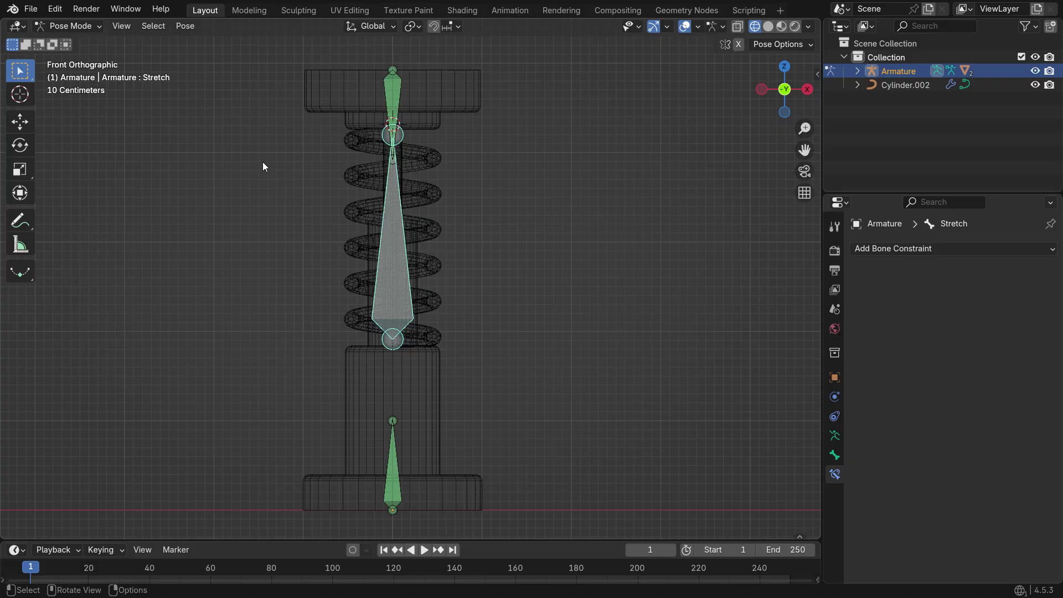
pyautogui.click(47, 9)
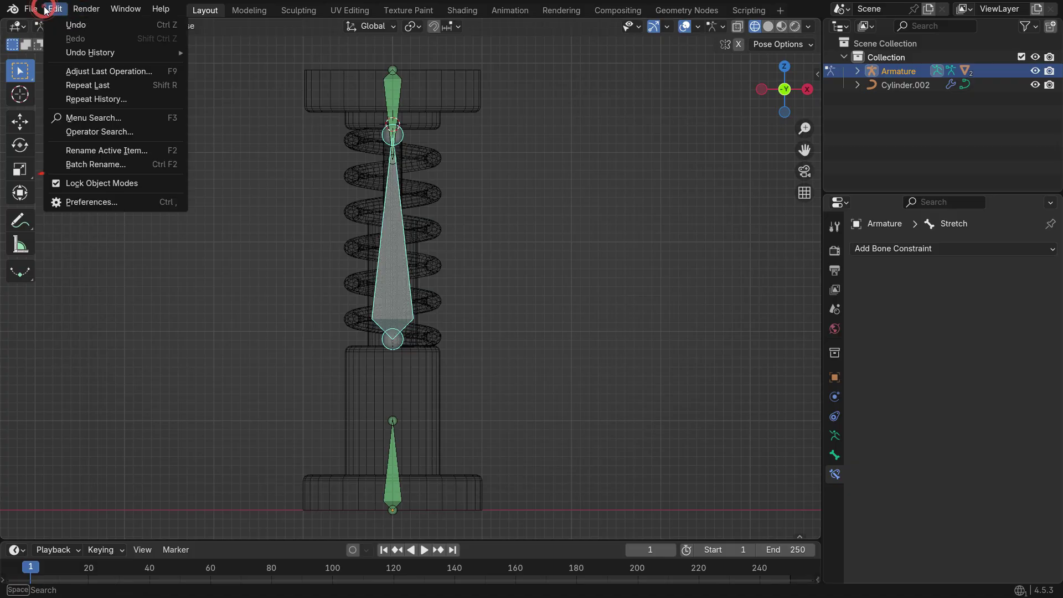
pyautogui.click(108, 183)
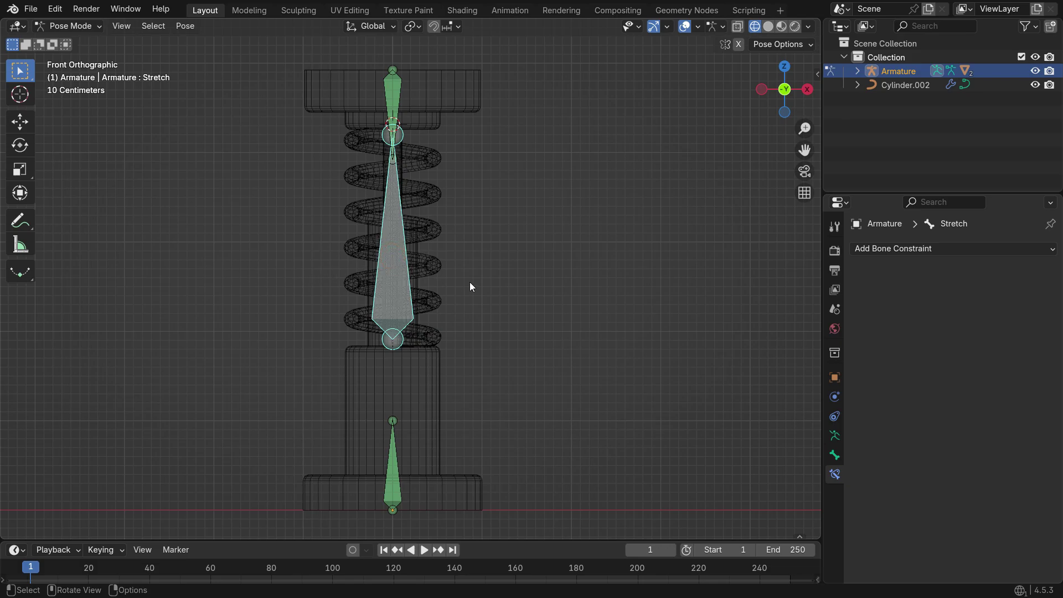
# Add a Stretch To constraint on the Stretch bone targeting the Armature's Top bone
pyautogui.click(911, 248)
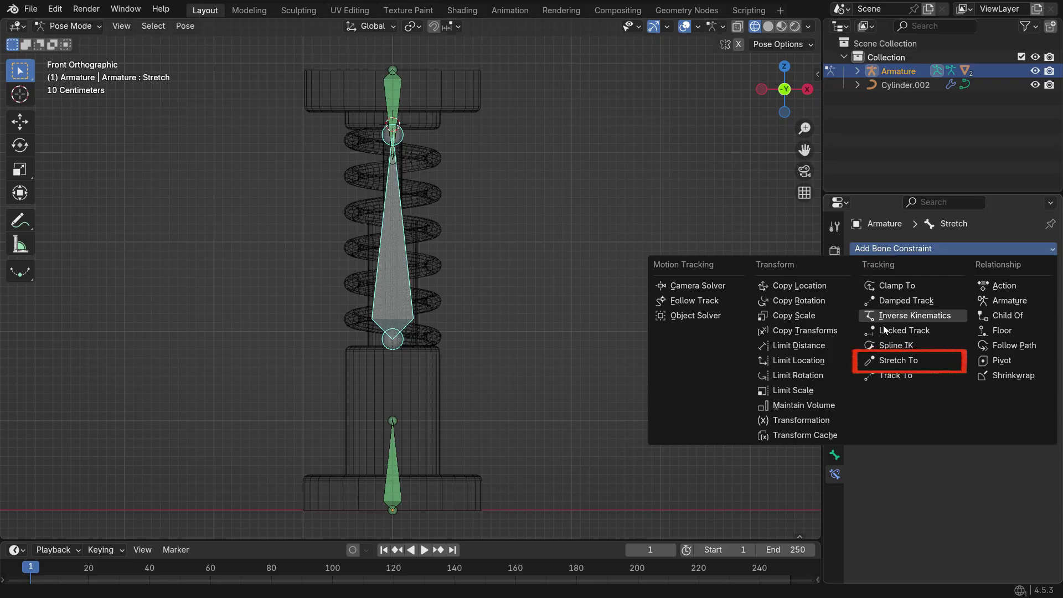
pyautogui.click(934, 361)
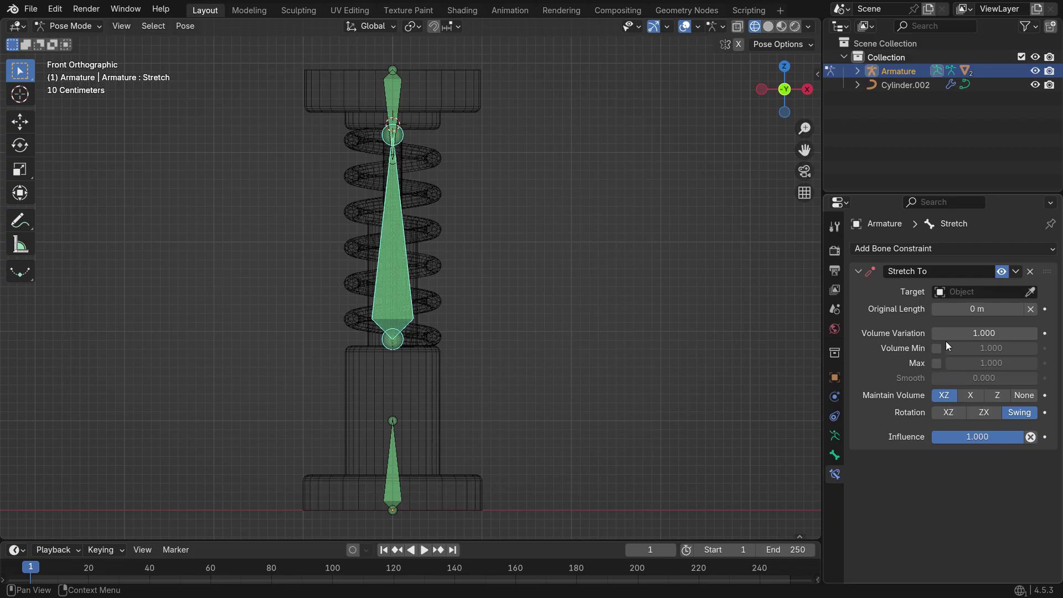
pyautogui.click(952, 292)
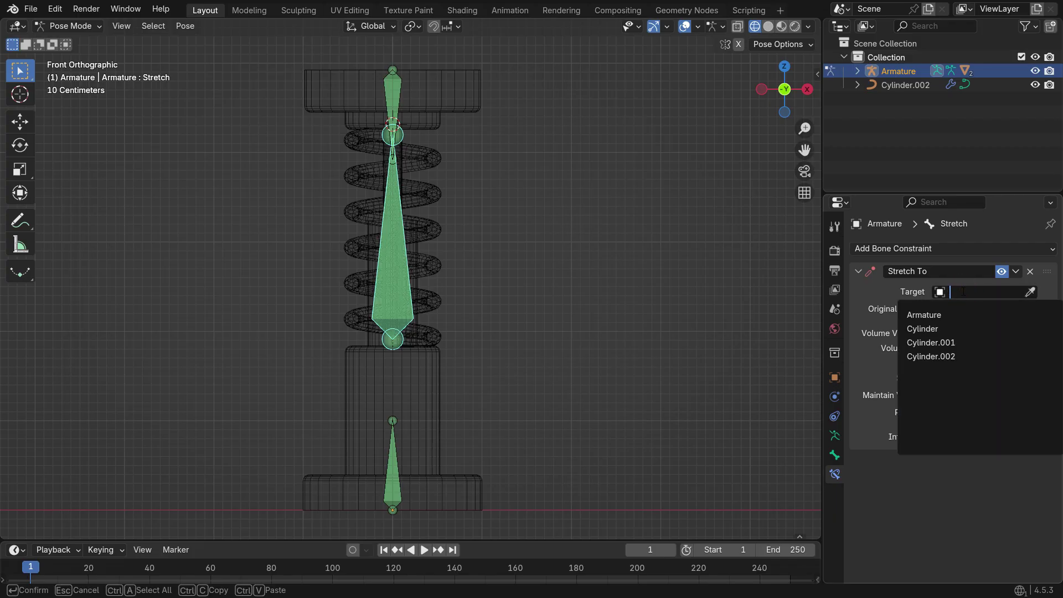
pyautogui.click(942, 314)
pyautogui.click(953, 309)
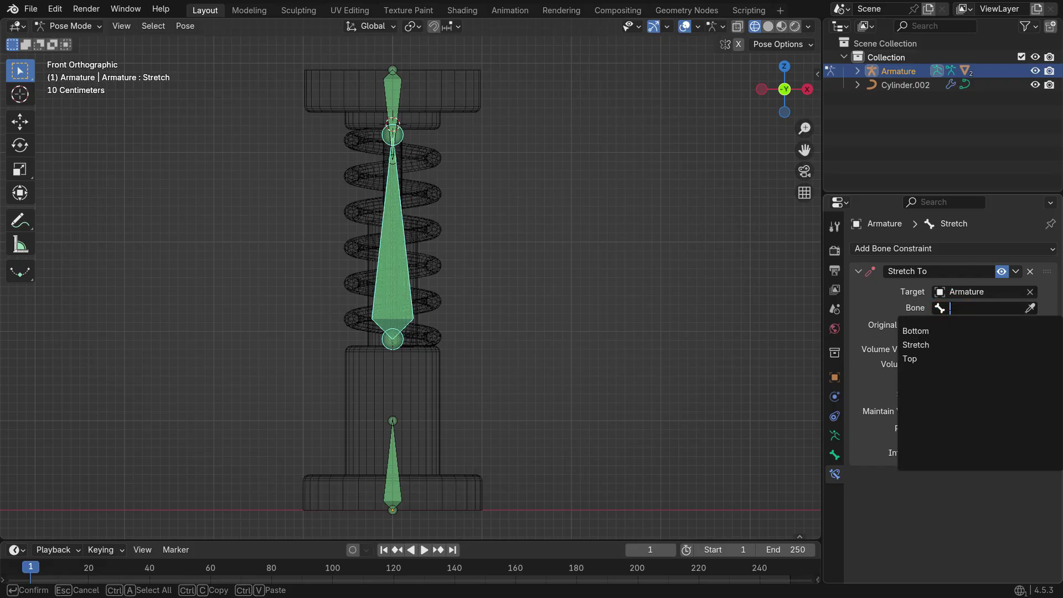
pyautogui.click(931, 358)
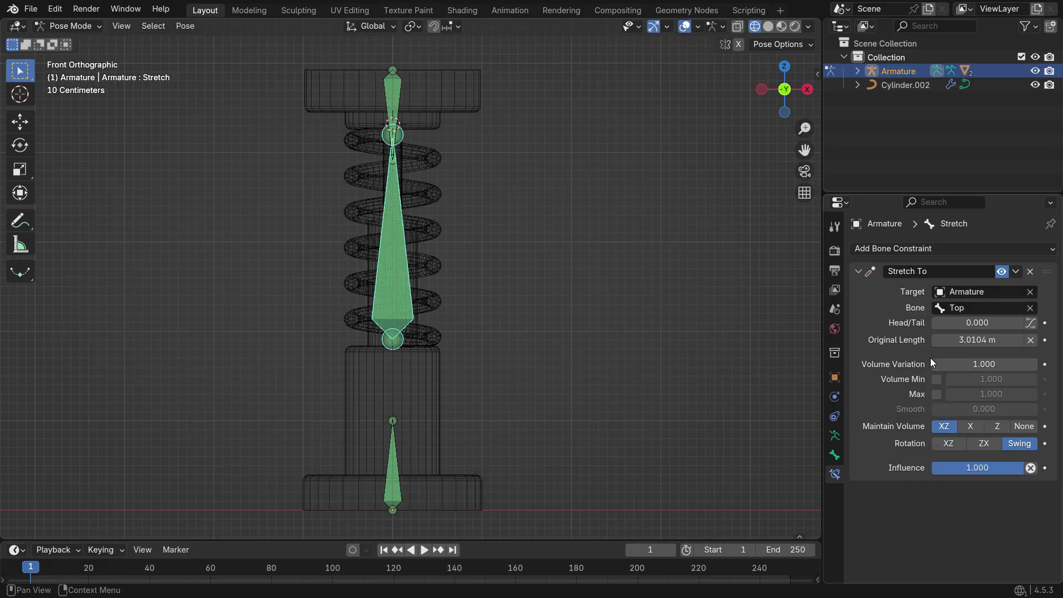
# Lower the Top bone along Z to test the spring
pyautogui.click(396, 101)
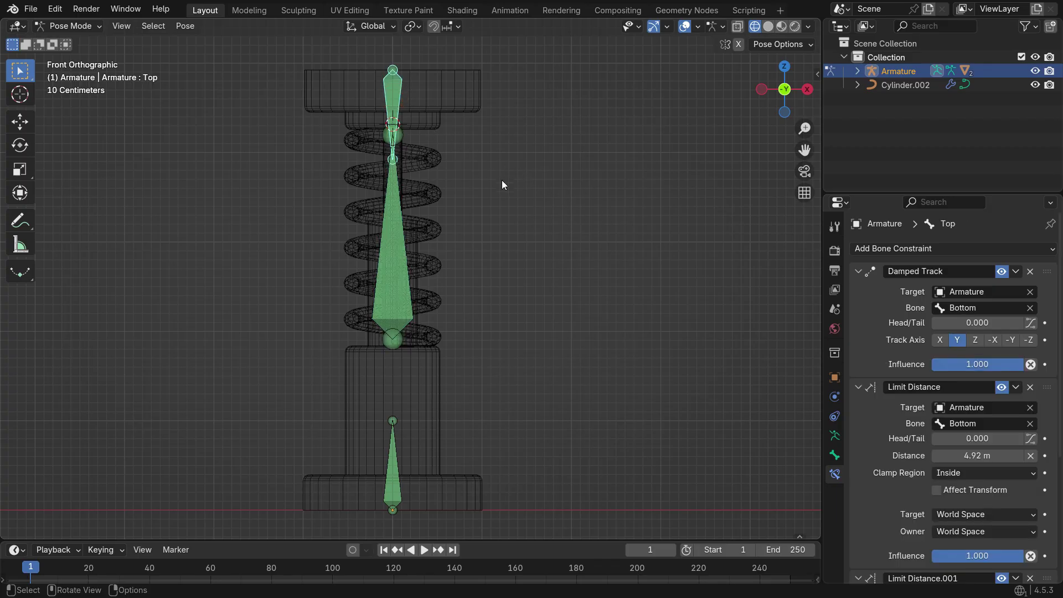
pyautogui.press('g')
pyautogui.press('z')
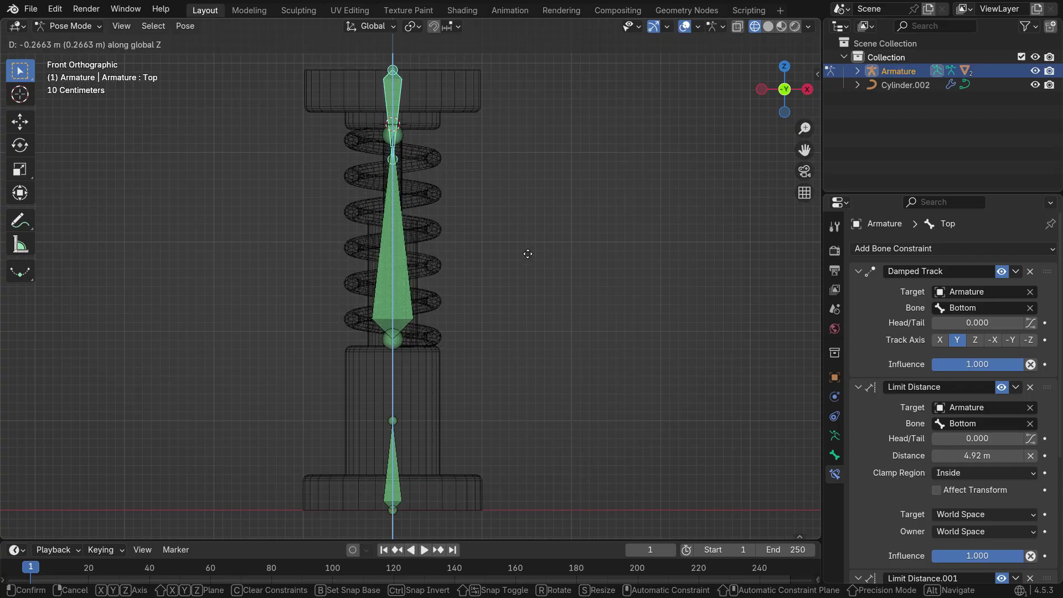
pyautogui.click(527, 373)
pyautogui.scroll(2, 400, 294)
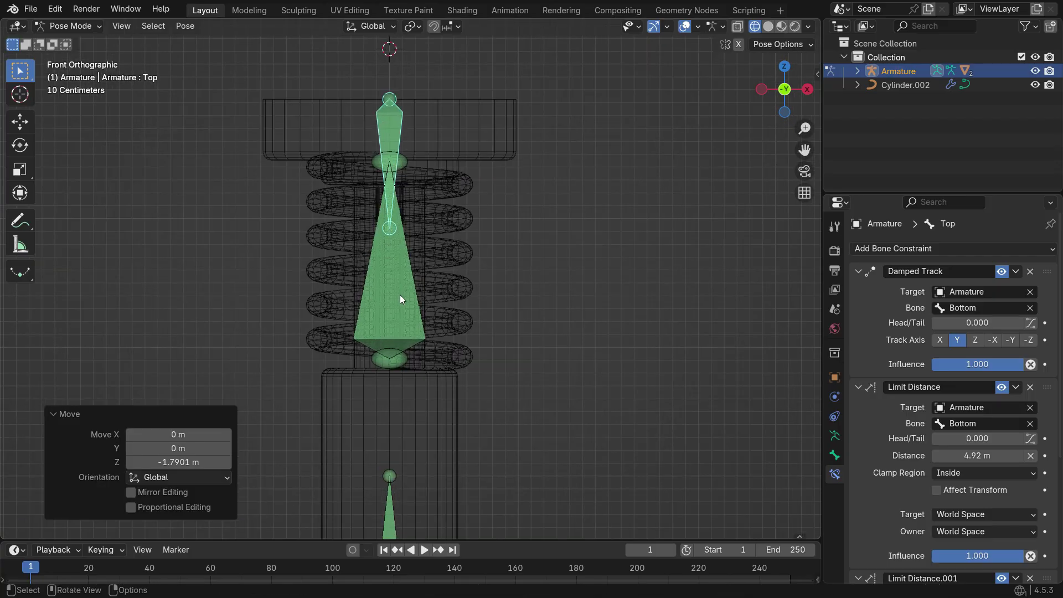
# Set the Stretch To Maintain Volume to None and lower the Top bone slightly along Z again
pyautogui.click(394, 295)
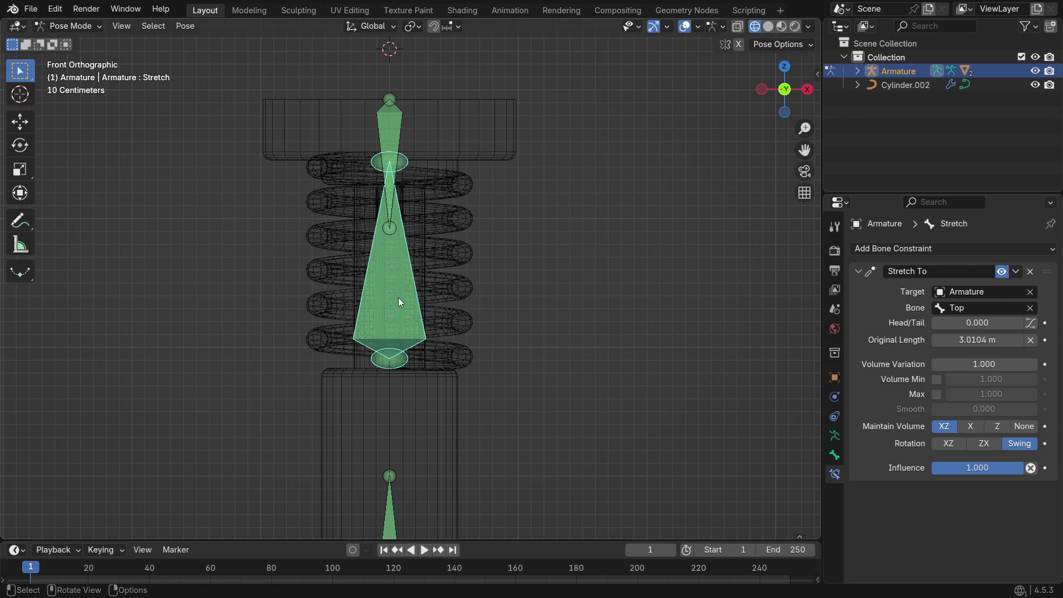
pyautogui.click(1018, 427)
pyautogui.scroll(-4, 386, 280)
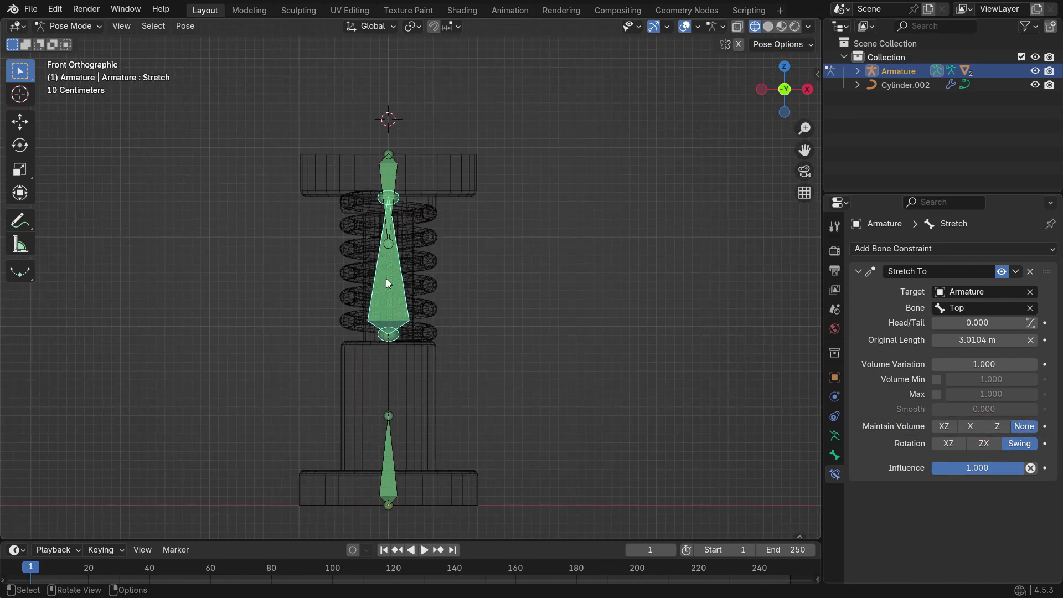
pyautogui.click(385, 191)
pyautogui.press('g')
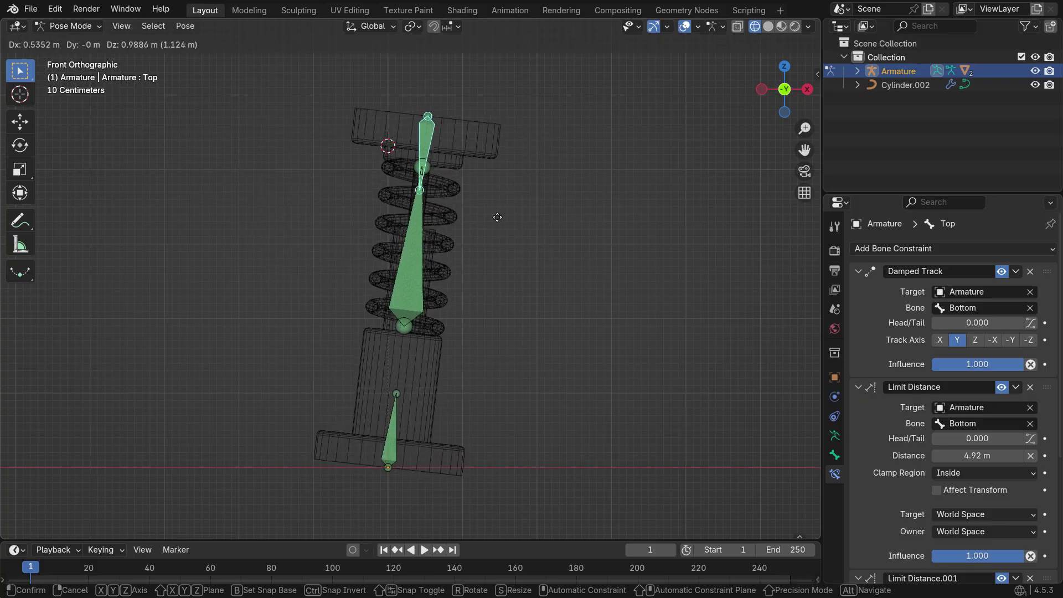
pyautogui.press('z')
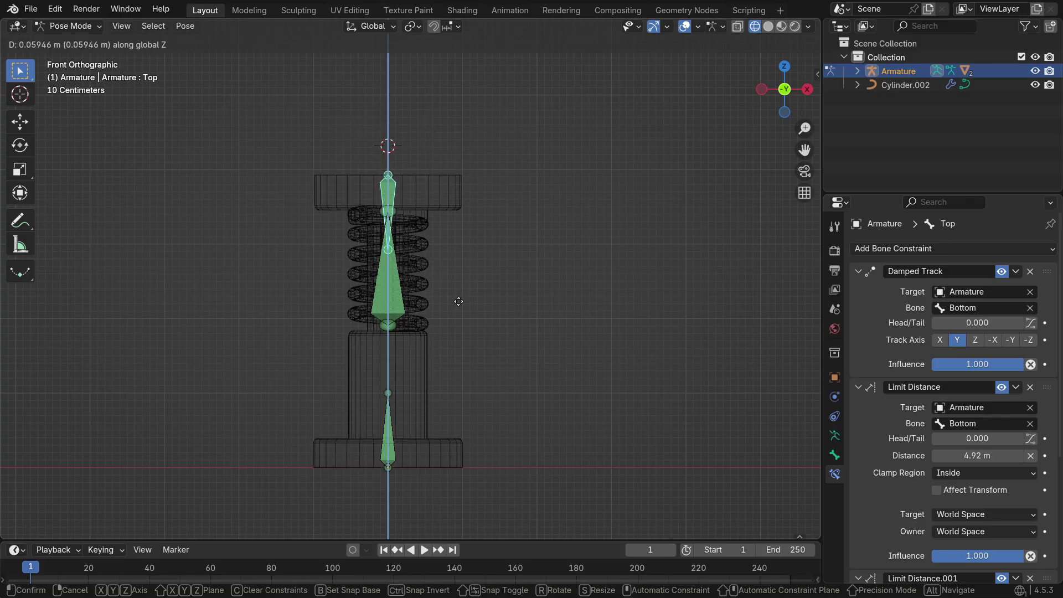
pyautogui.click(458, 303)
pyautogui.scroll(5, 384, 209)
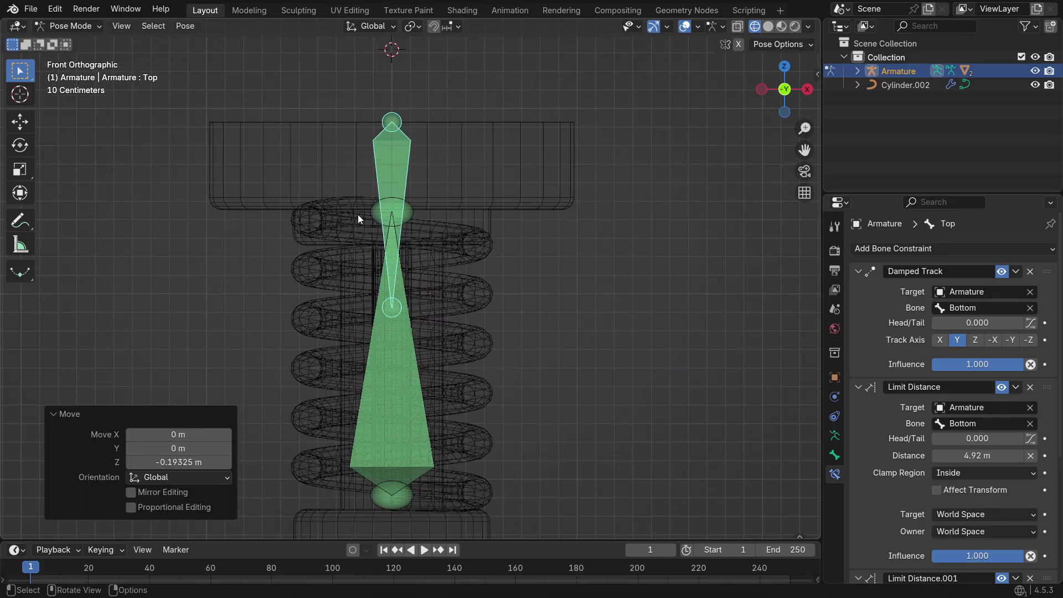
# Set the Stretch bone's Stretch To Head/Tail to 0.3
pyautogui.click(401, 365)
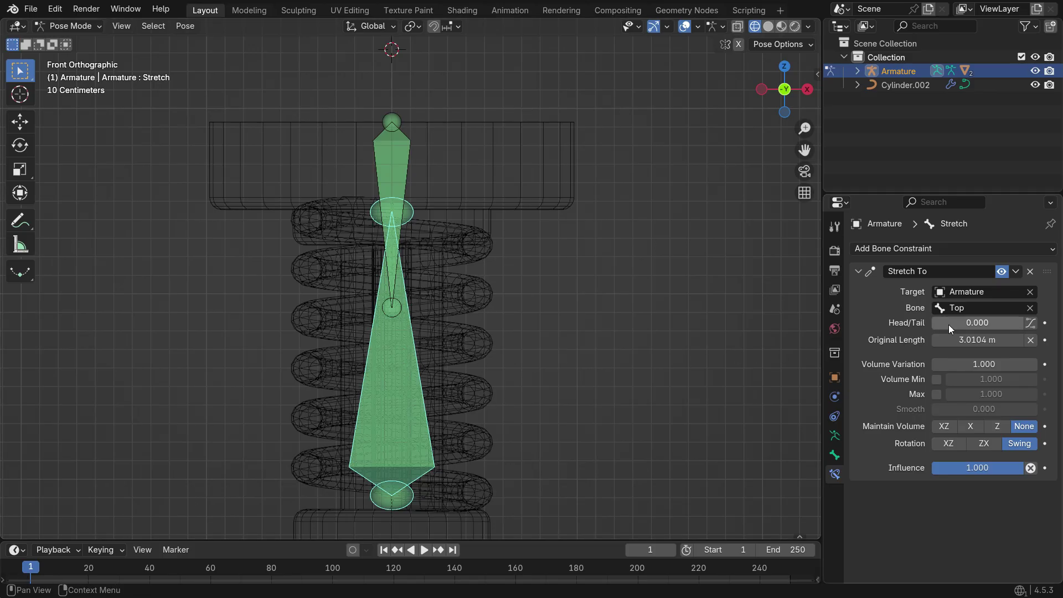
pyautogui.moveTo(948, 324); pyautogui.dragTo(970, 323)
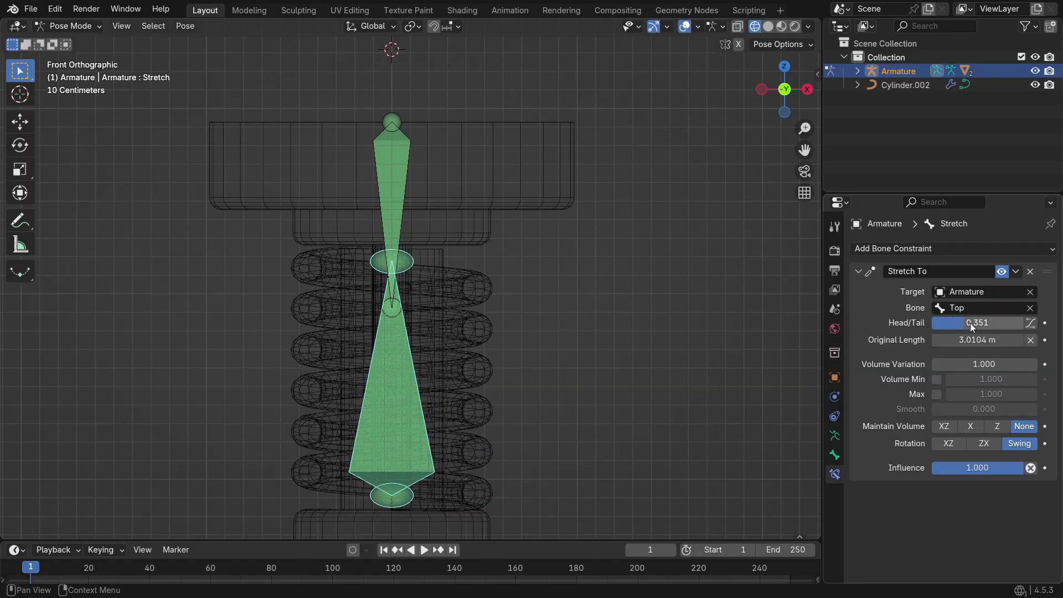
pyautogui.click(969, 323)
pyautogui.write('0.3')
pyautogui.press('Return')
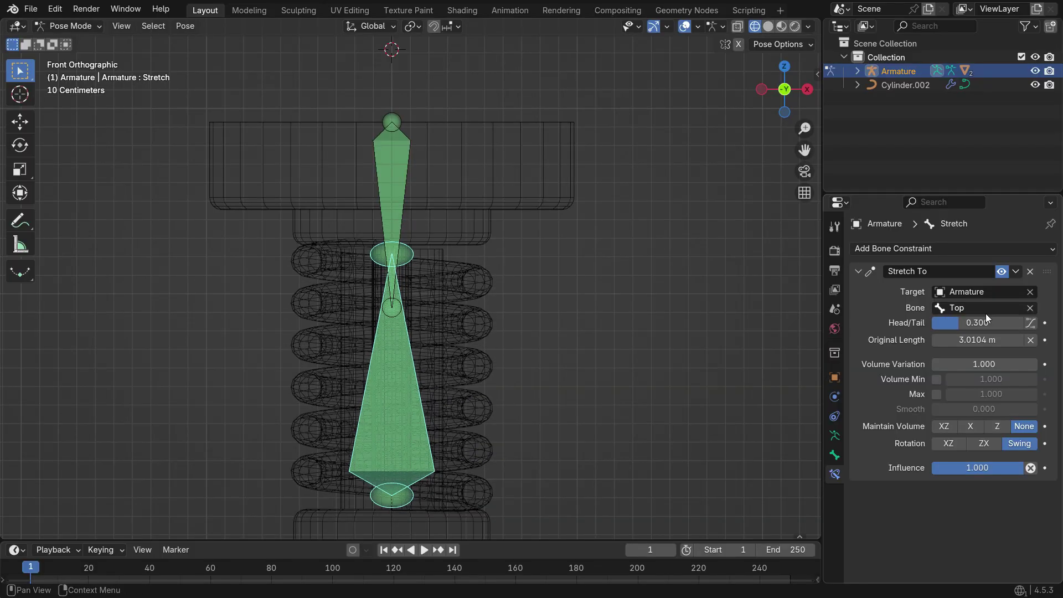
pyautogui.scroll(-5, 376, 340)
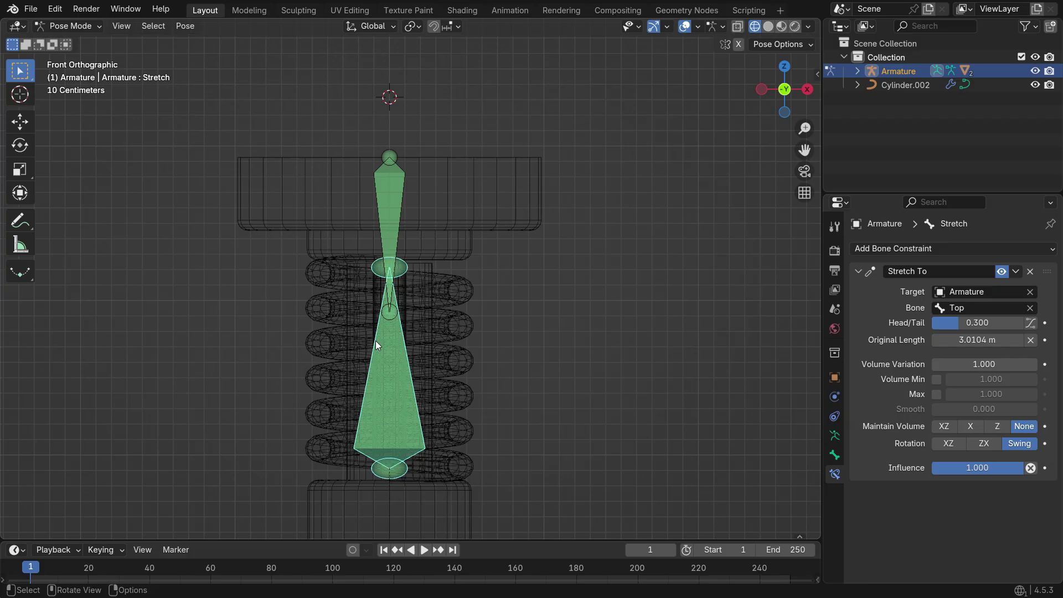
# Raise the Top bone back up along Z to test the effect
pyautogui.click(386, 269)
pyautogui.press('g')
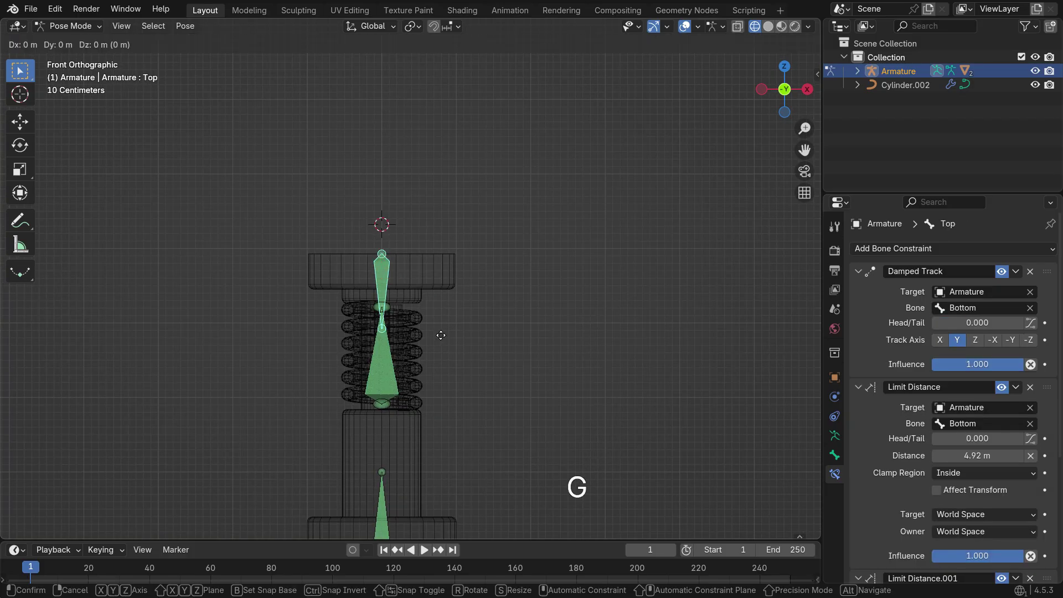
pyautogui.press('z')
pyautogui.click(436, 154)
pyautogui.scroll(4, 376, 240)
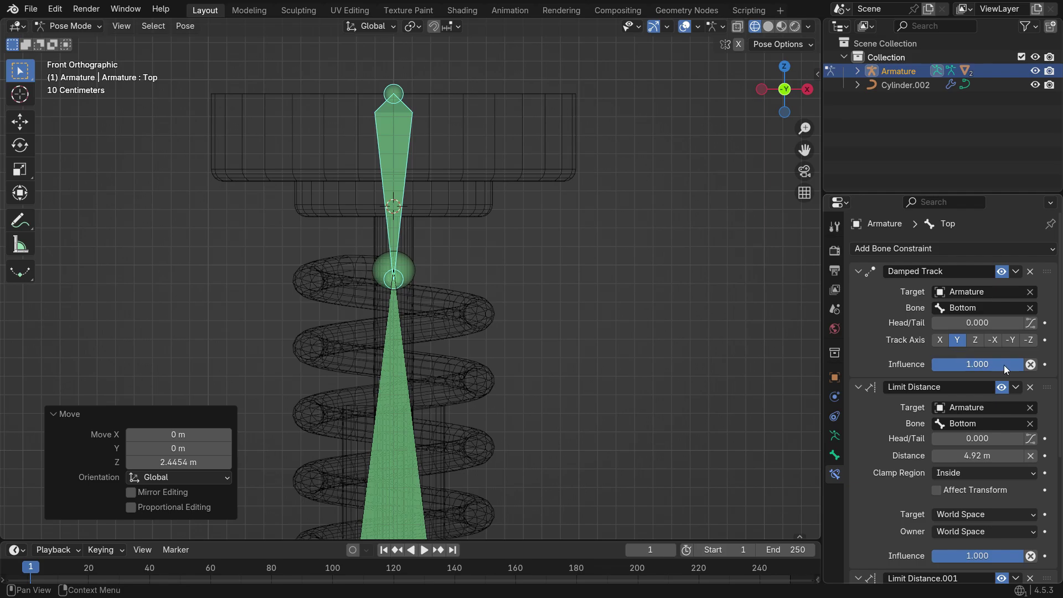
# Reset Head/Tail to 0.000 and add a driver to it, placing the driver panel beside the spring
pyautogui.click(408, 404)
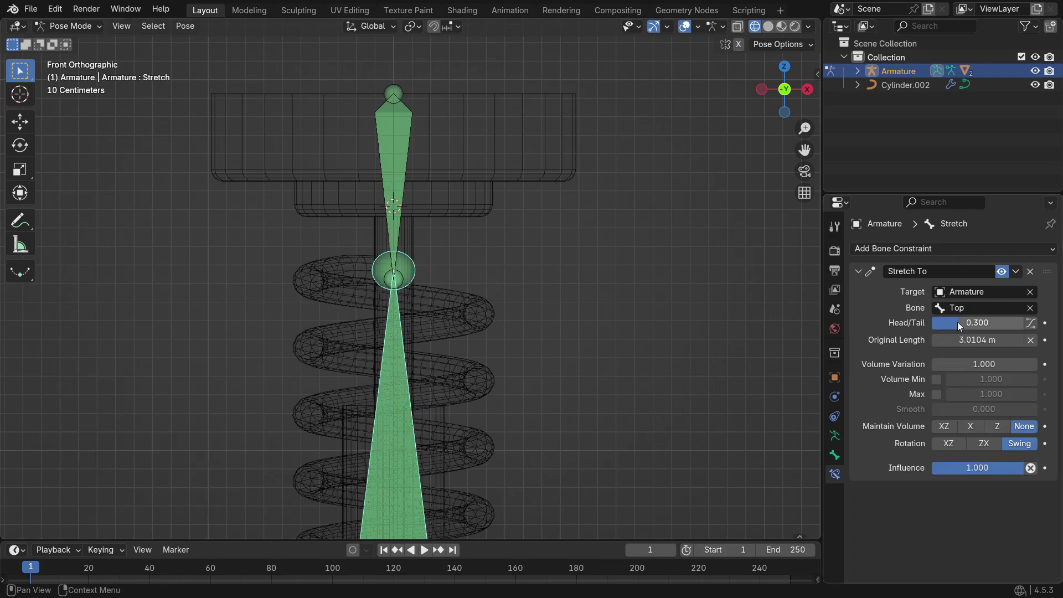
pyautogui.moveTo(957, 325); pyautogui.dragTo(931, 325)
pyautogui.scroll(-3, 409, 215)
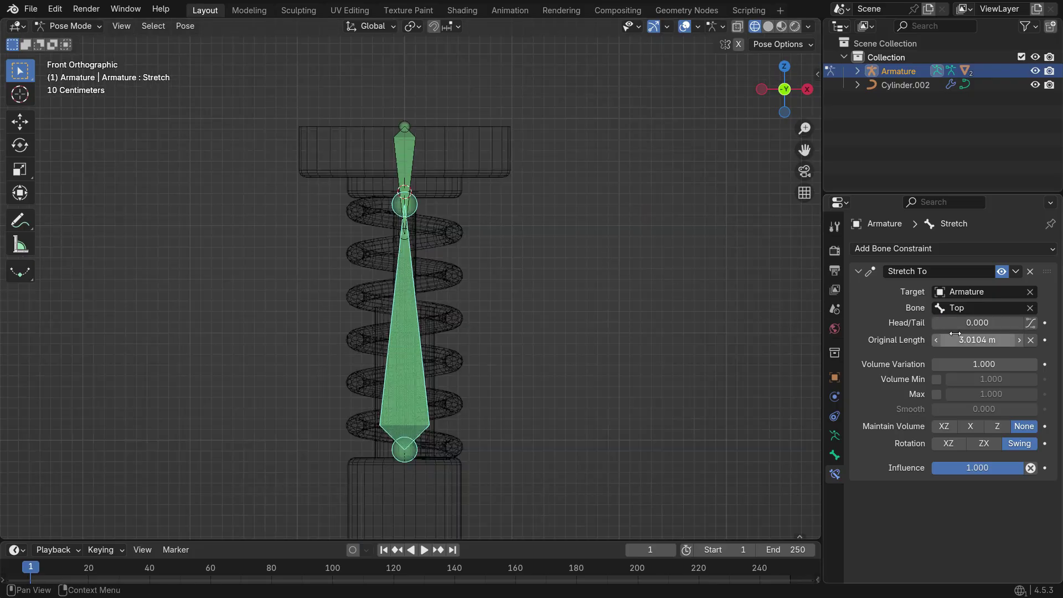
pyautogui.rightClick(974, 324)
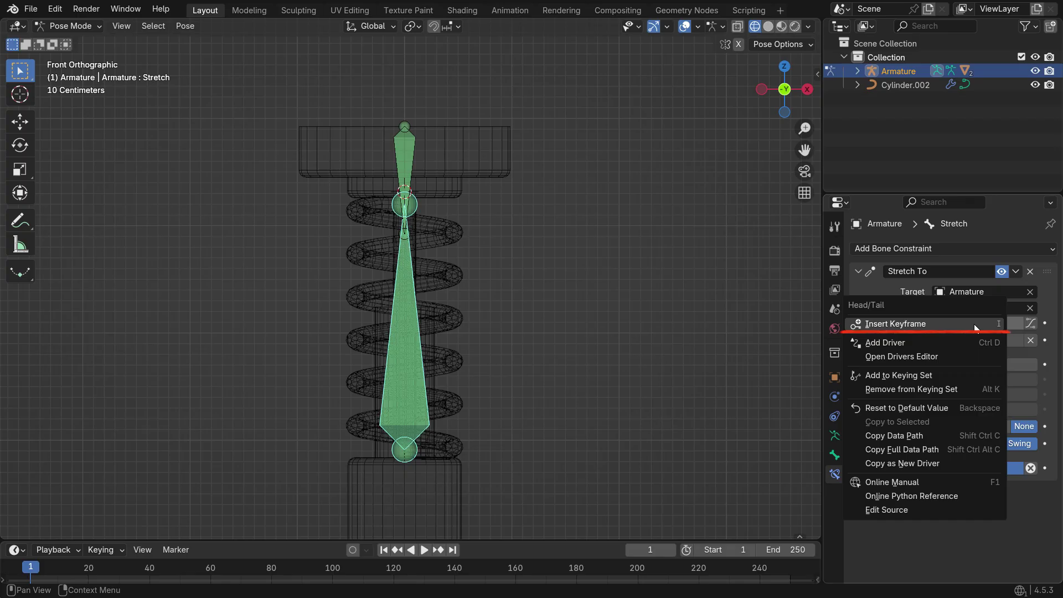
pyautogui.click(919, 341)
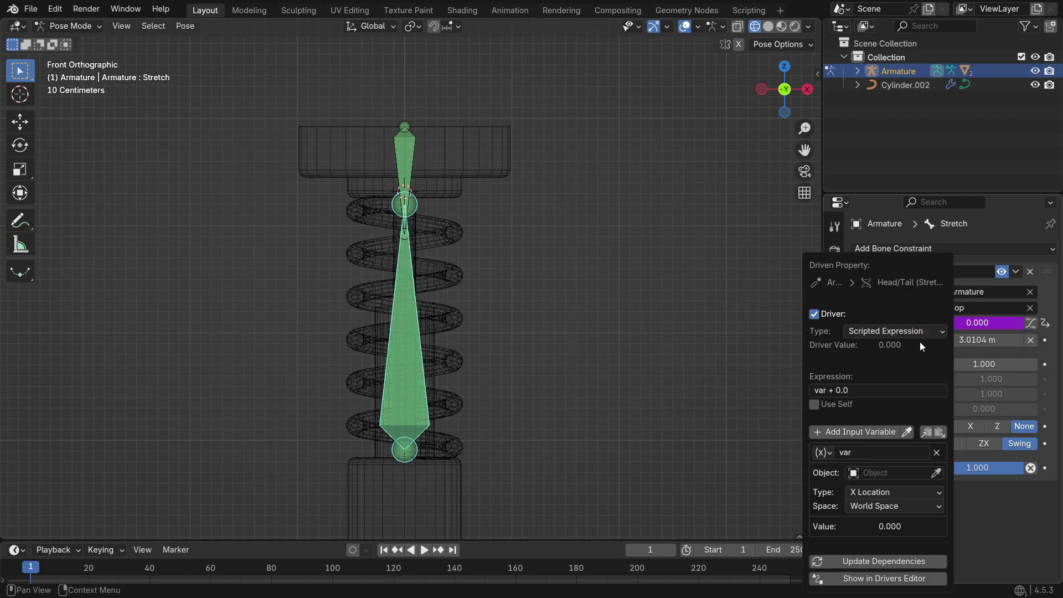
pyautogui.moveTo(852, 265); pyautogui.dragTo(602, 116)
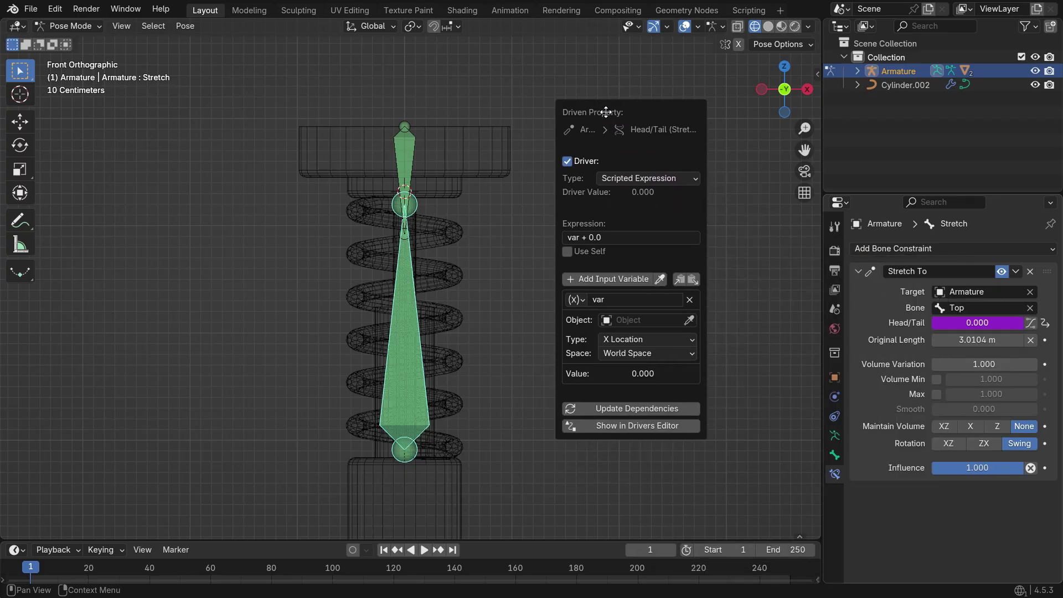
# Copy the clamp((4.9 - var) * 0.3, 0.0, 0.3) expression from ChatGPT's reply, then go back to Blender
pyautogui.hotkey('alt', 'Tab')
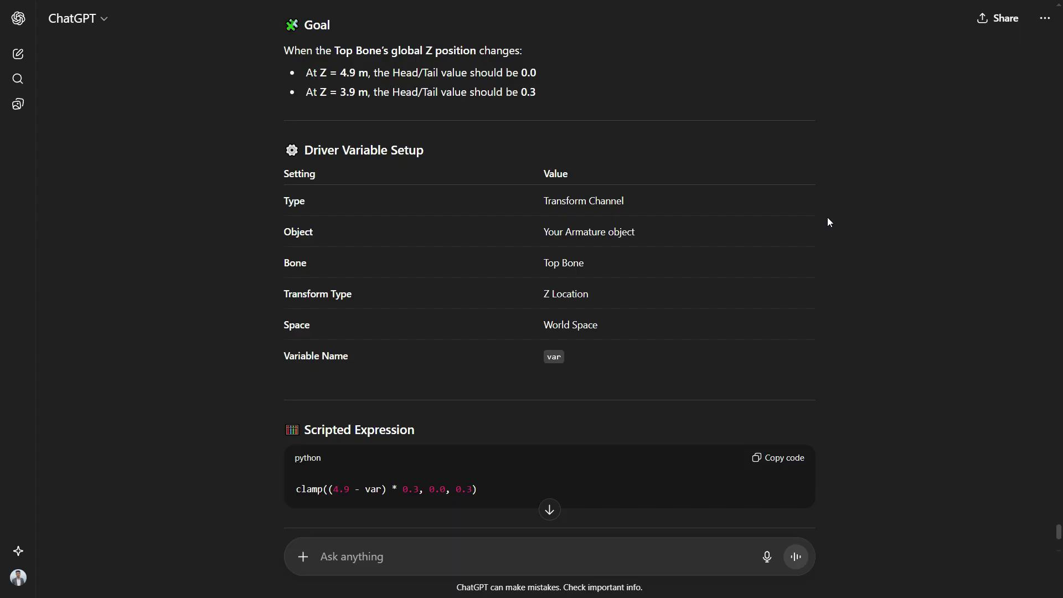
pyautogui.moveTo(304, 25); pyautogui.dragTo(579, 105)
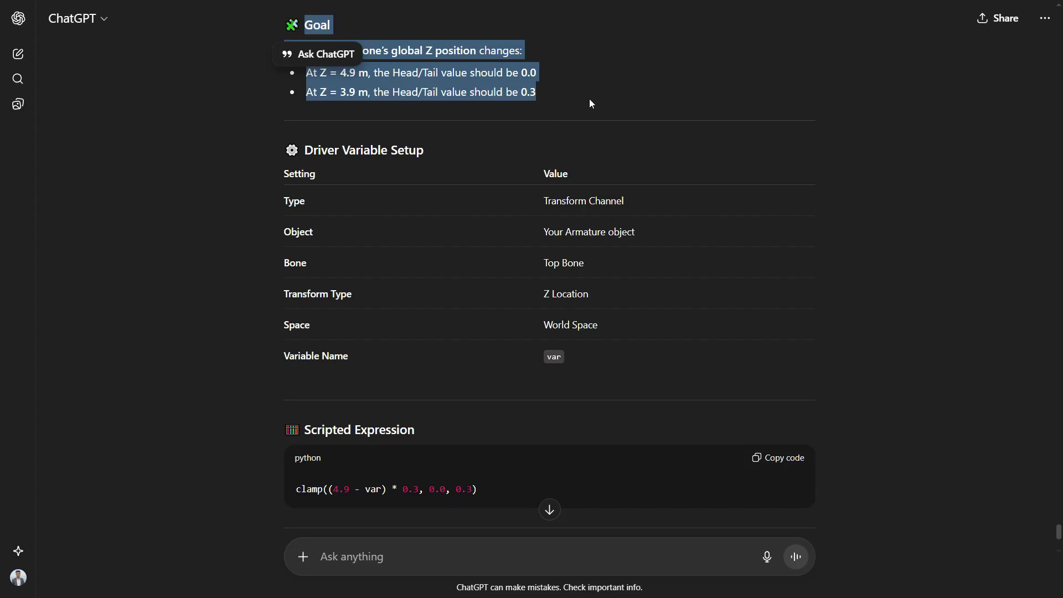
pyautogui.scroll(-5, 588, 98)
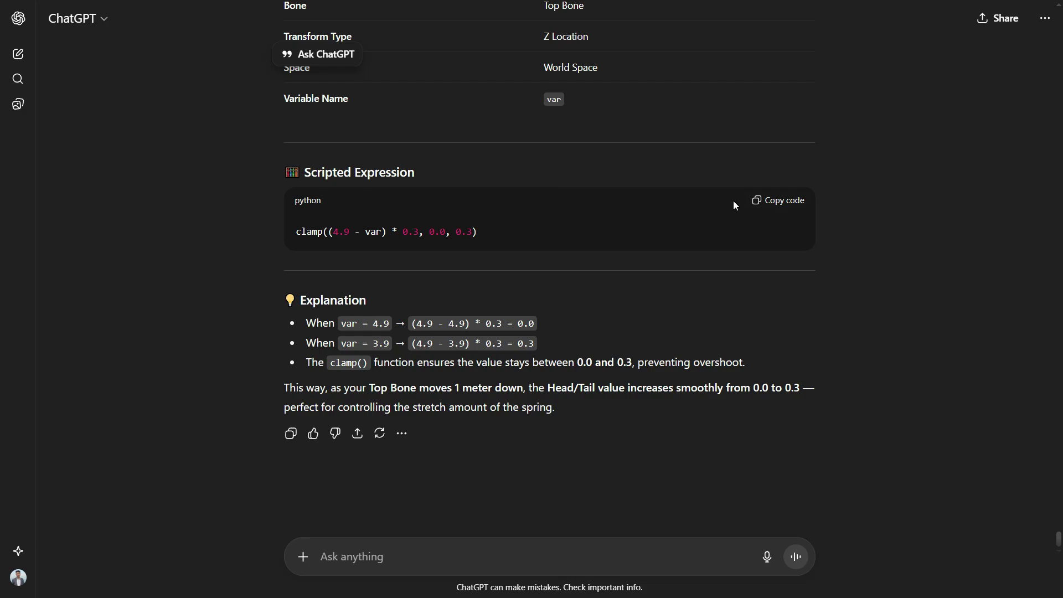
pyautogui.click(756, 201)
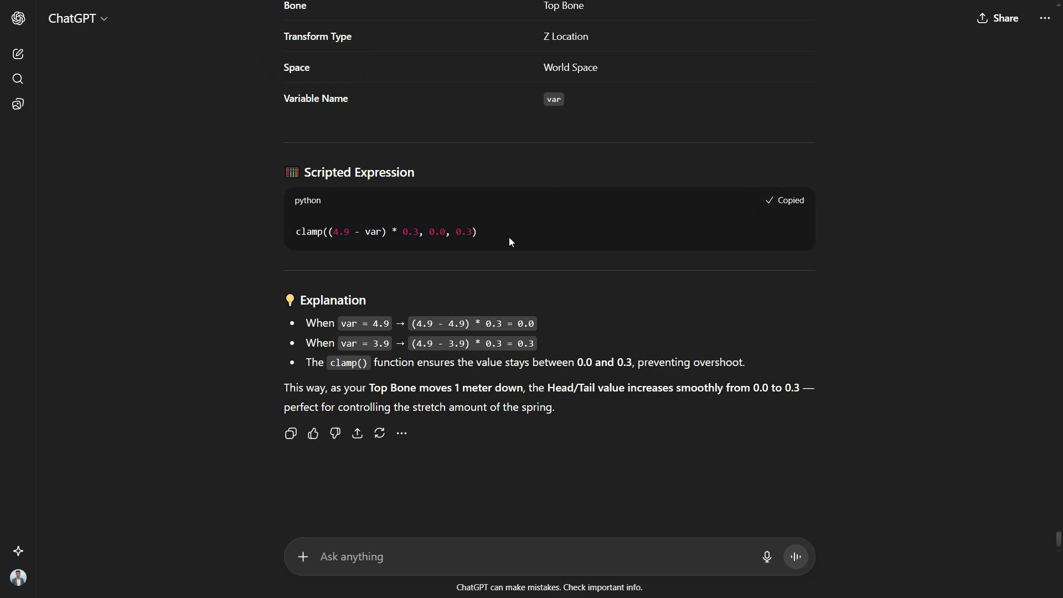
pyautogui.moveTo(293, 232); pyautogui.dragTo(520, 234)
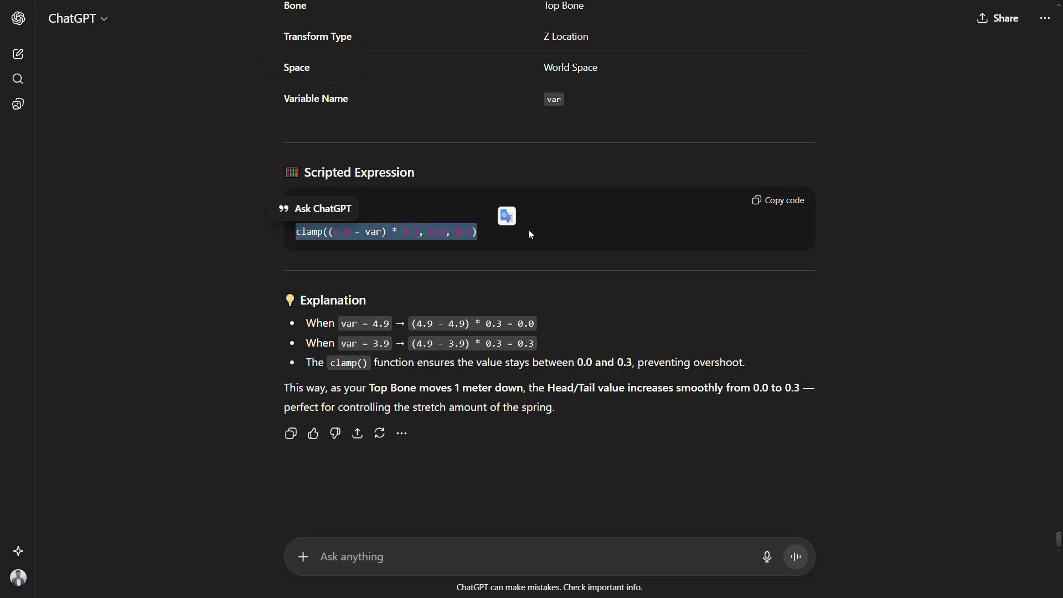
pyautogui.hotkey('alt', 'Tab')
# Paste the clamp expression into the driver and set its variable to the Armature's Top bone Z Location
pyautogui.click(609, 237)
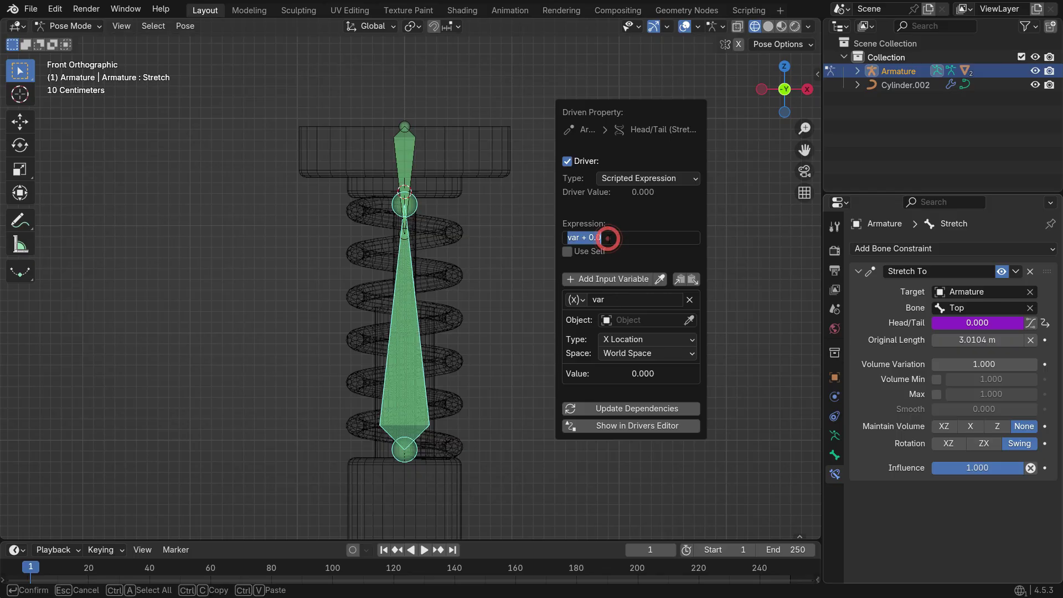
pyautogui.hotkey('ctrl', 'v')
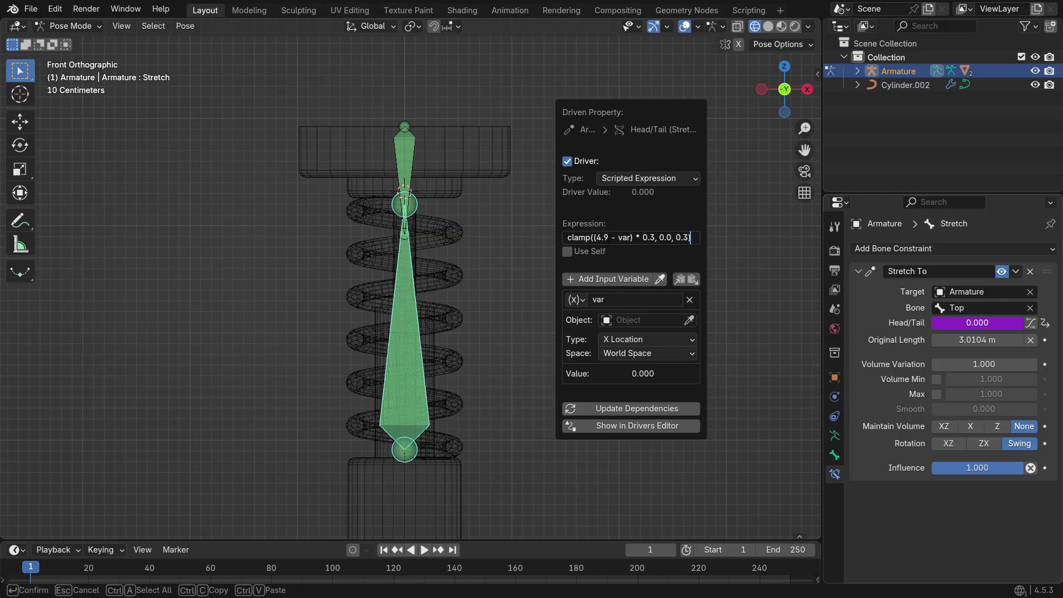
pyautogui.click(666, 329)
pyautogui.click(657, 364)
pyautogui.click(672, 343)
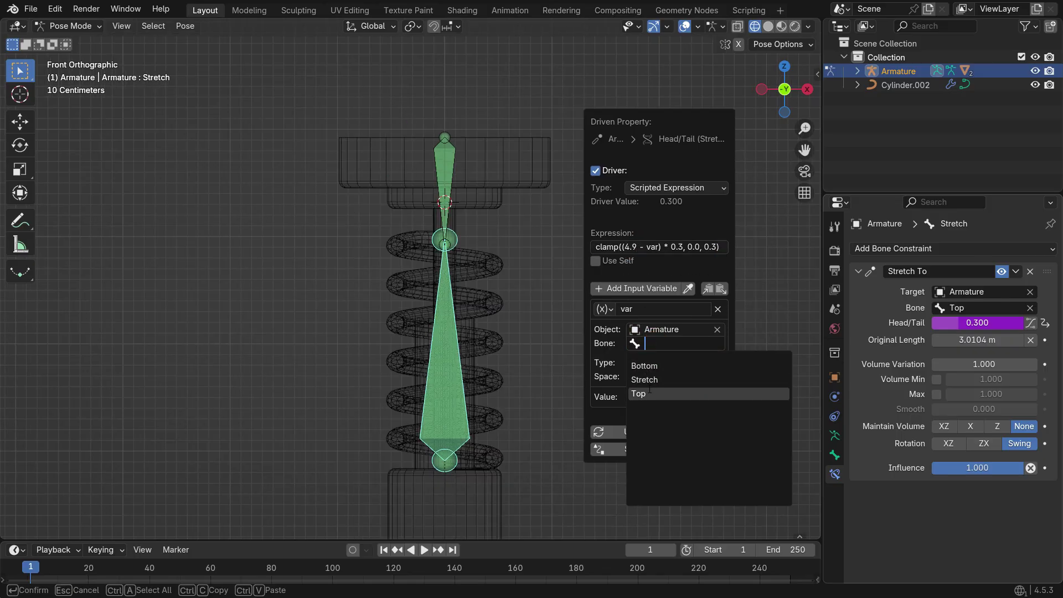
pyautogui.click(644, 457)
pyautogui.click(676, 361)
pyautogui.click(656, 408)
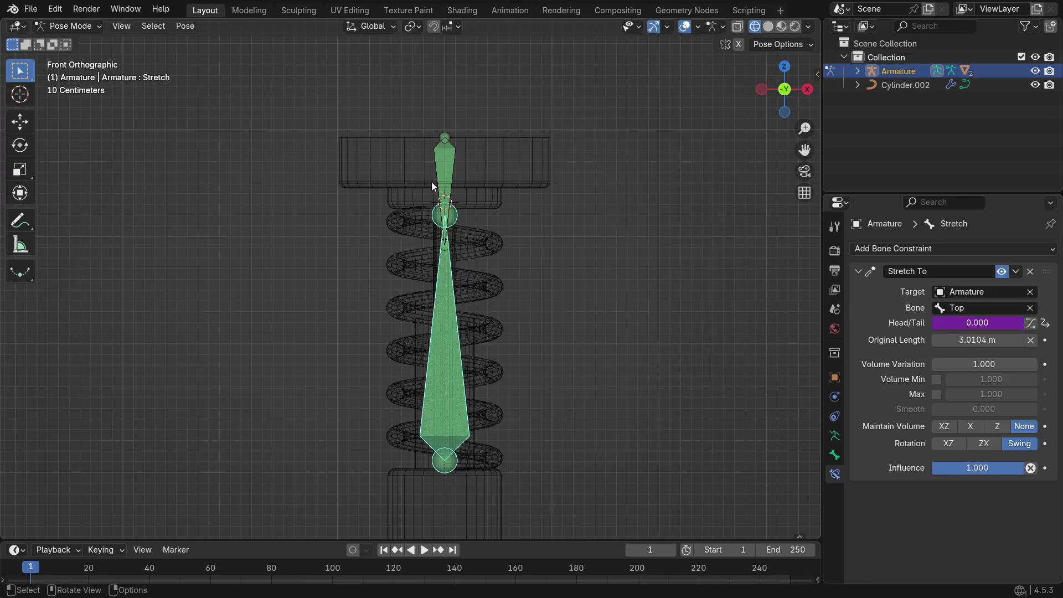
# Test-pull the Top bone, then cancel so it returns to rest
pyautogui.click(444, 178)
pyautogui.press('g')
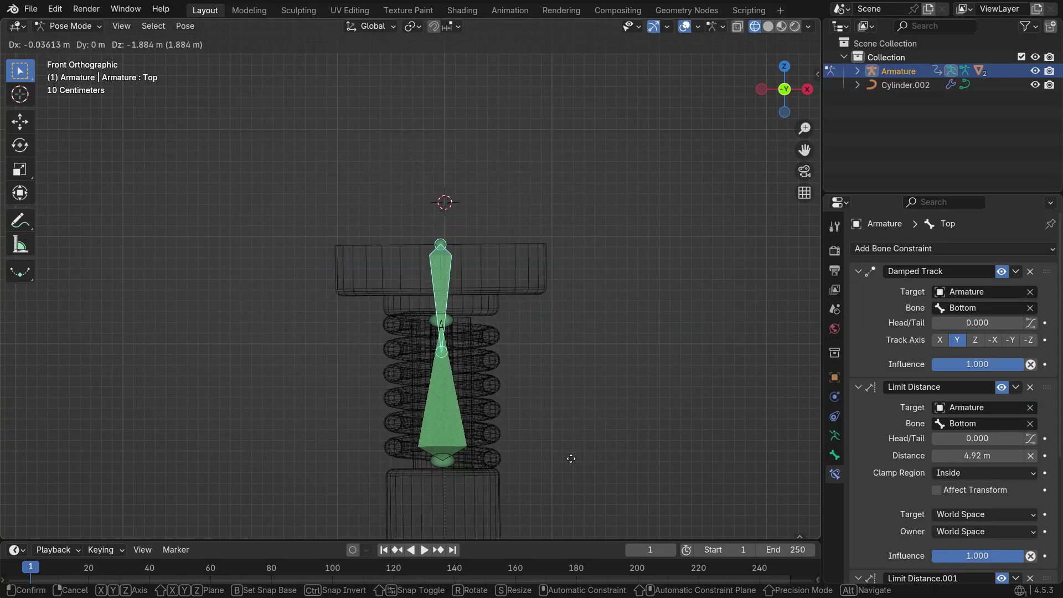
pyautogui.rightClick(603, 304)
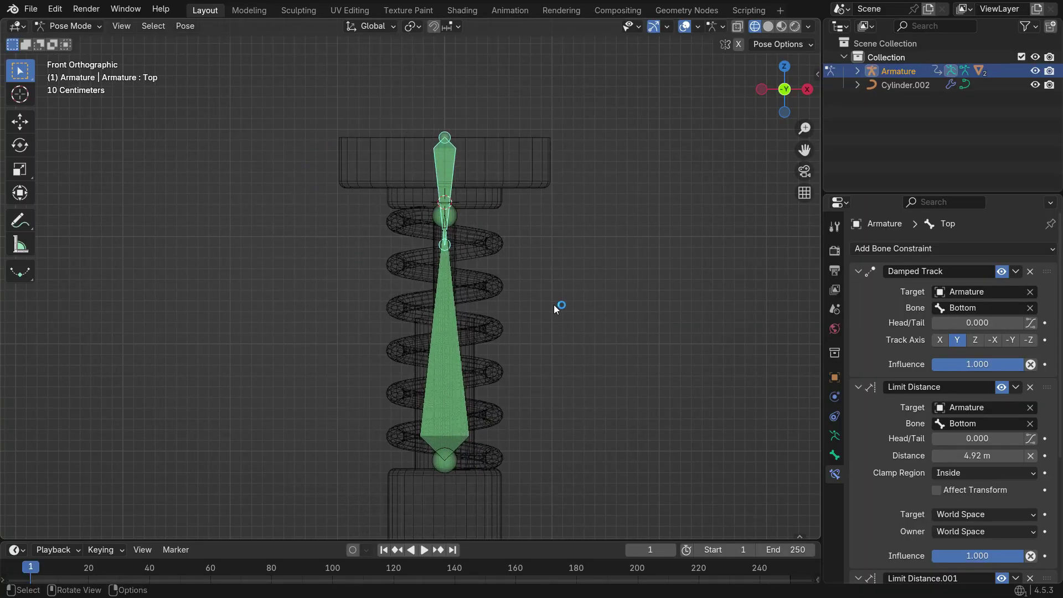
# Return to Object Mode, add a cube and raise it along Z onto the spring's top cap
pyautogui.click(79, 26)
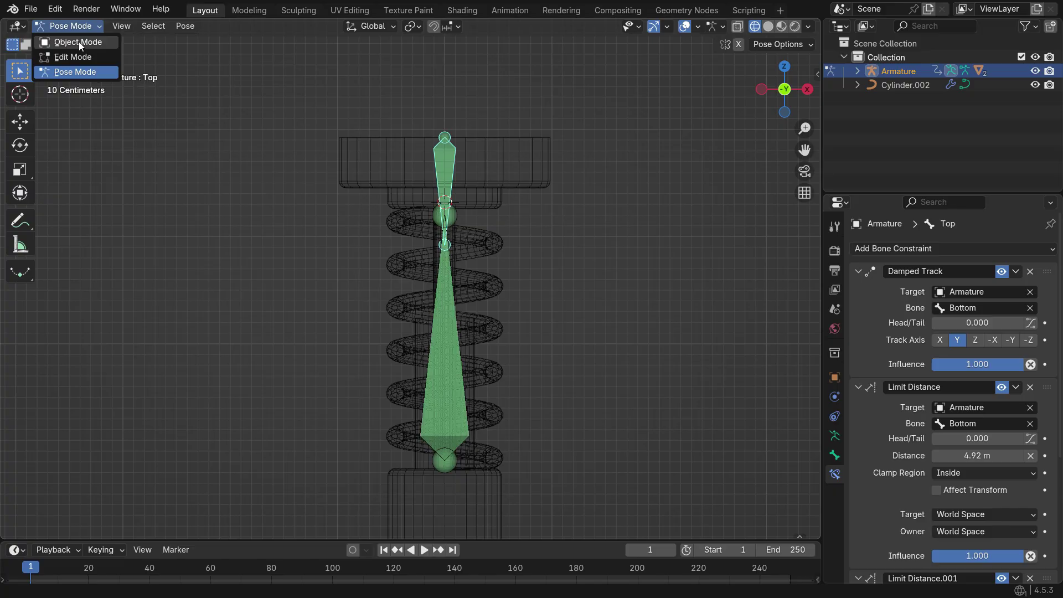
pyautogui.click(77, 42)
pyautogui.scroll(-4, 367, 234)
pyautogui.scroll(1, 251, 266)
pyautogui.hotkey('shift', 'a')
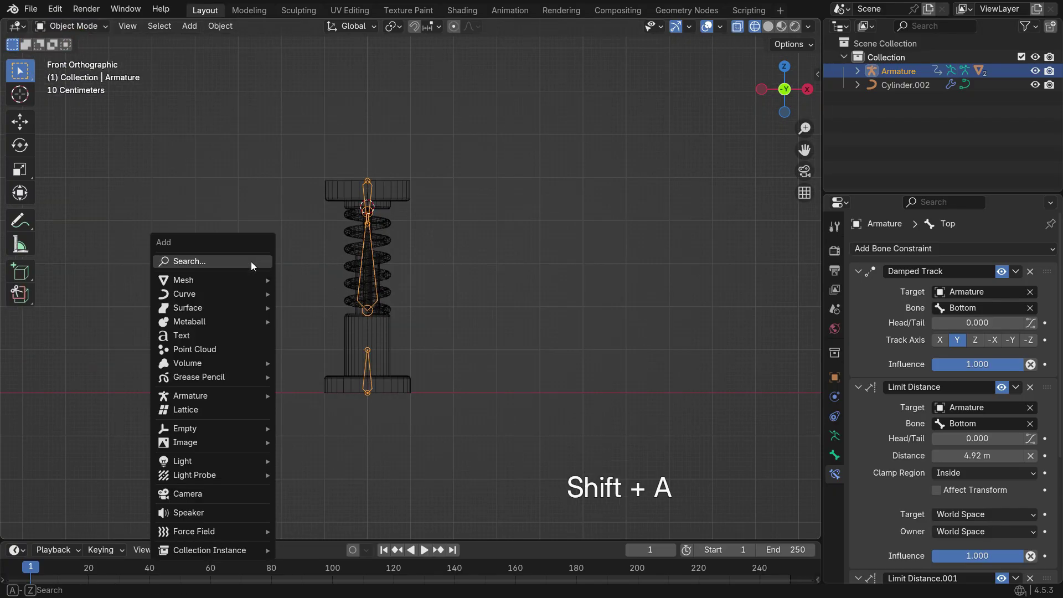
pyautogui.moveTo(234, 281)
pyautogui.click(316, 292)
pyautogui.scroll(4, 431, 354)
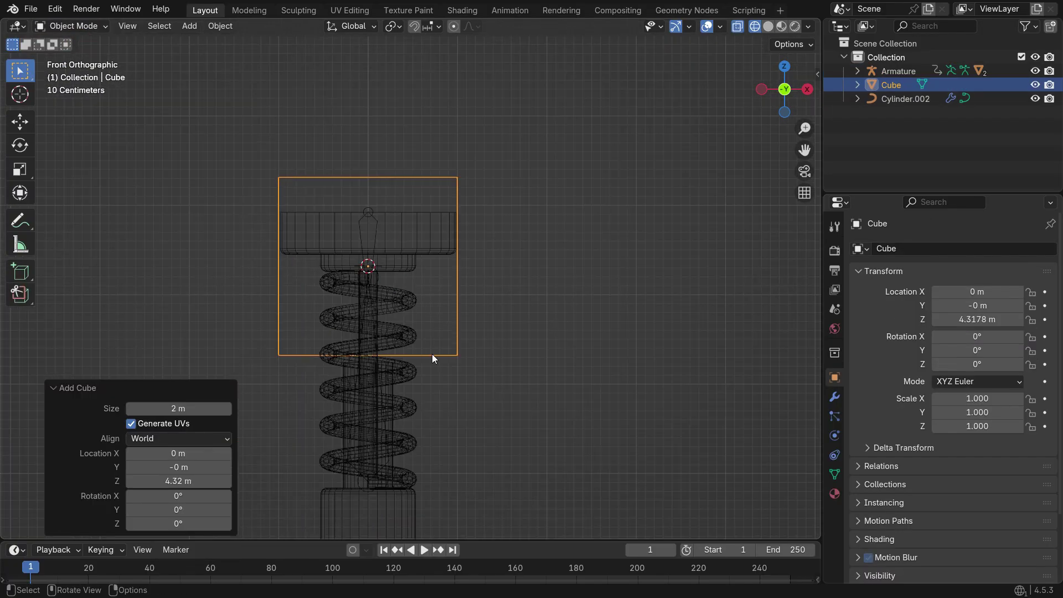
pyautogui.keyDown('shift'); pyautogui.moveTo(432, 353); pyautogui.dragTo(434, 424, button='middle'); pyautogui.keyUp('shift')
pyautogui.press('g')
pyautogui.press('z')
pyautogui.press('shift')
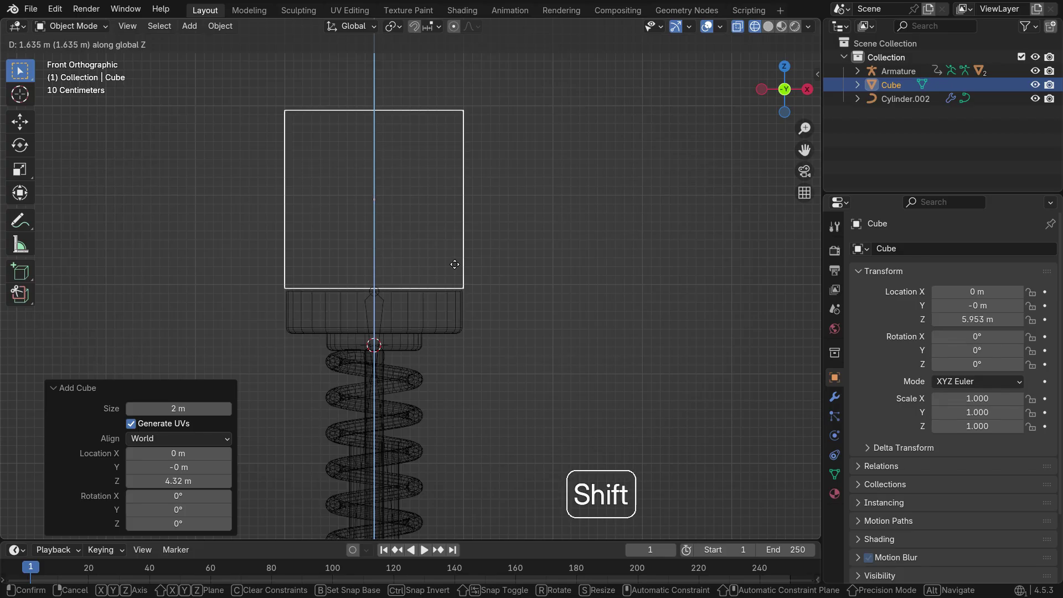
pyautogui.click(443, 269)
# Make the cube an active rigid body
pyautogui.scroll(-5, 441, 268)
pyautogui.moveTo(440, 265)
pyautogui.mouseDown(button='middle')
pyautogui.moveTo(467, 328)
pyautogui.moveTo(439, 274)
pyautogui.mouseUp(button='middle')
pyautogui.click(834, 435)
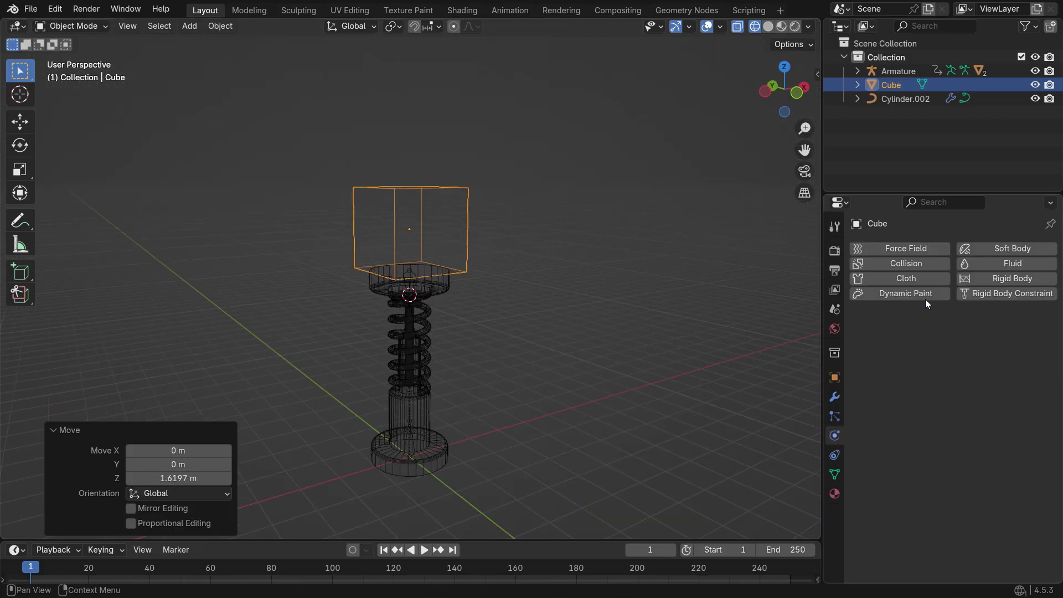
pyautogui.click(1012, 279)
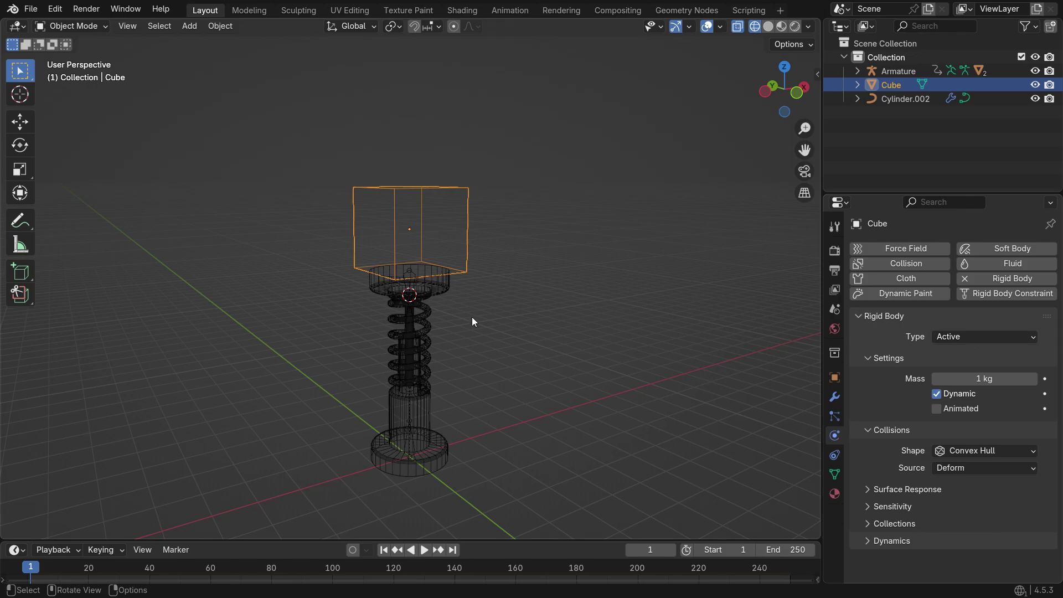
# Switch to solid shading and edit the base cylinder in face-select mode
pyautogui.scroll(-3, 448, 354)
pyautogui.moveTo(430, 393); pyautogui.dragTo(426, 375, button='middle')
pyautogui.scroll(3, 426, 376)
pyautogui.scroll(2, 426, 375)
pyautogui.press('z')
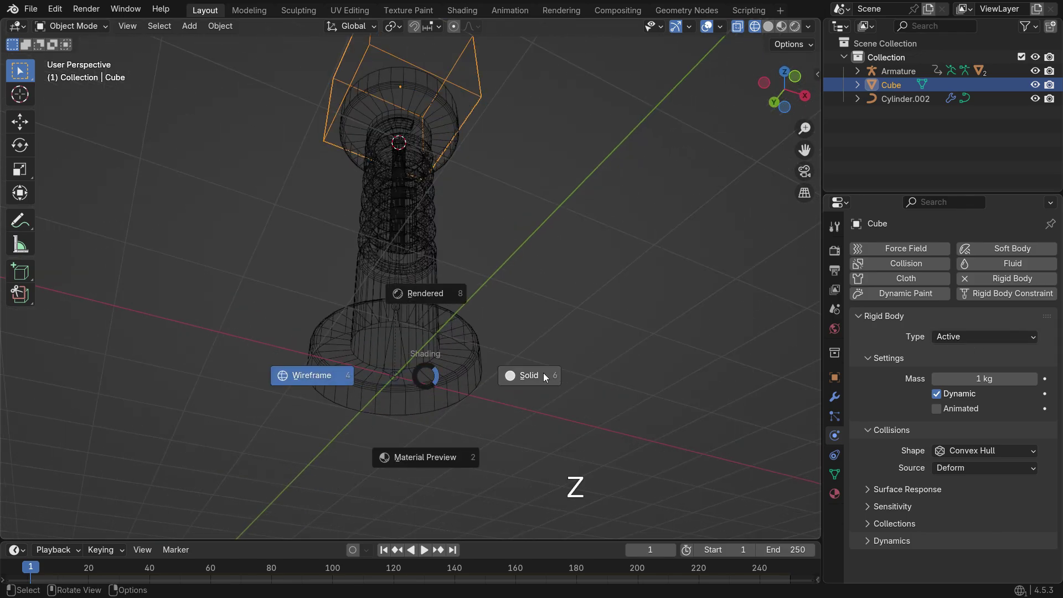
pyautogui.click(543, 373)
pyautogui.click(434, 357)
pyautogui.press('Tab')
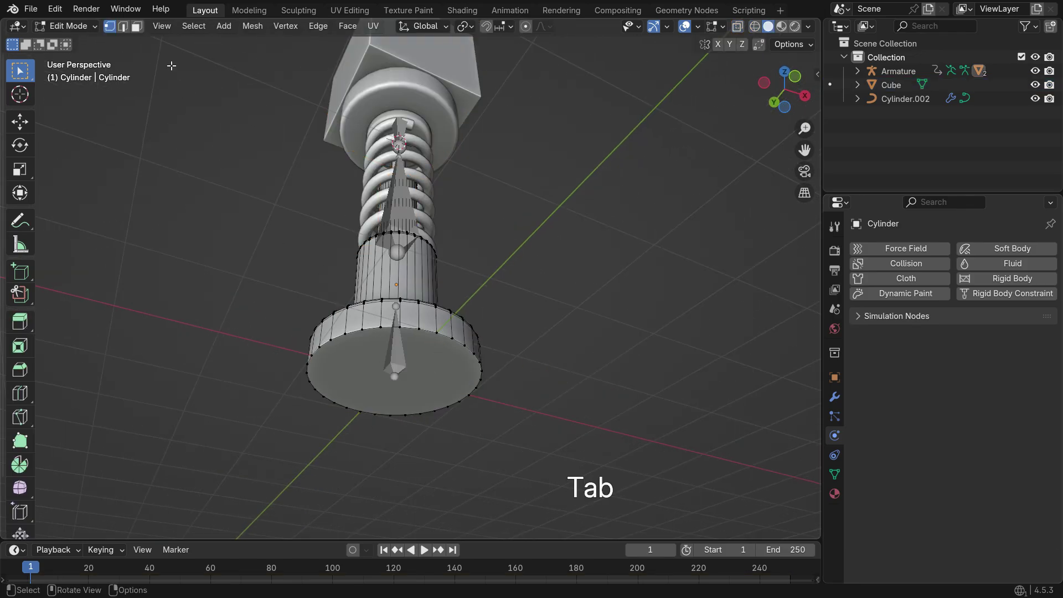
pyautogui.click(137, 26)
# Duplicate the base's bottom face in place and separate it into its own object
pyautogui.hotkey('shift', 'd')
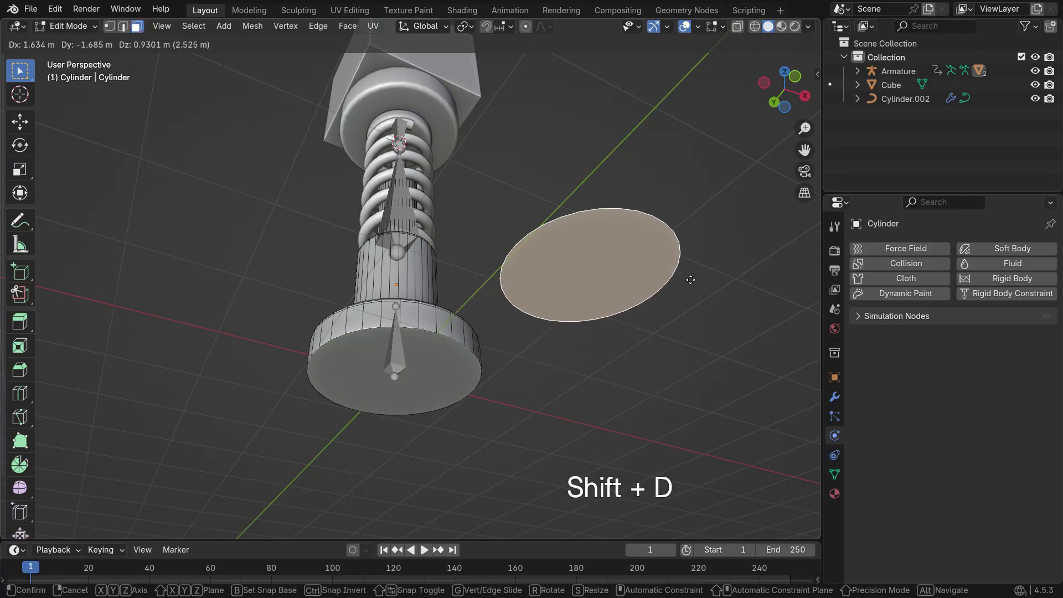
pyautogui.rightClick(643, 256)
pyautogui.press('p')
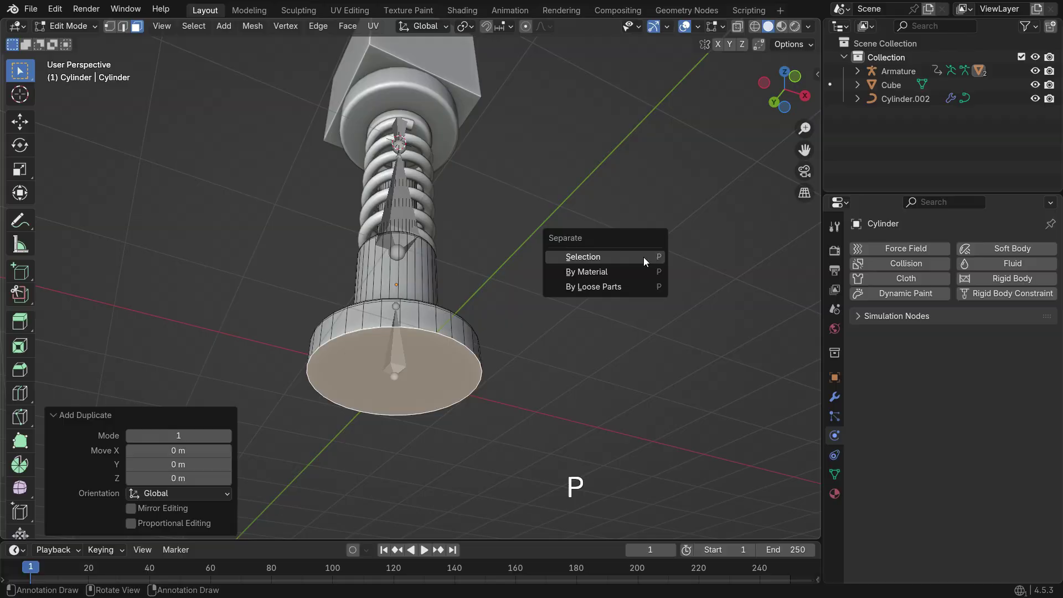
pyautogui.click(643, 256)
pyautogui.press('Tab')
# Select the separated face object and make it a Passive rigid body
pyautogui.click(447, 364)
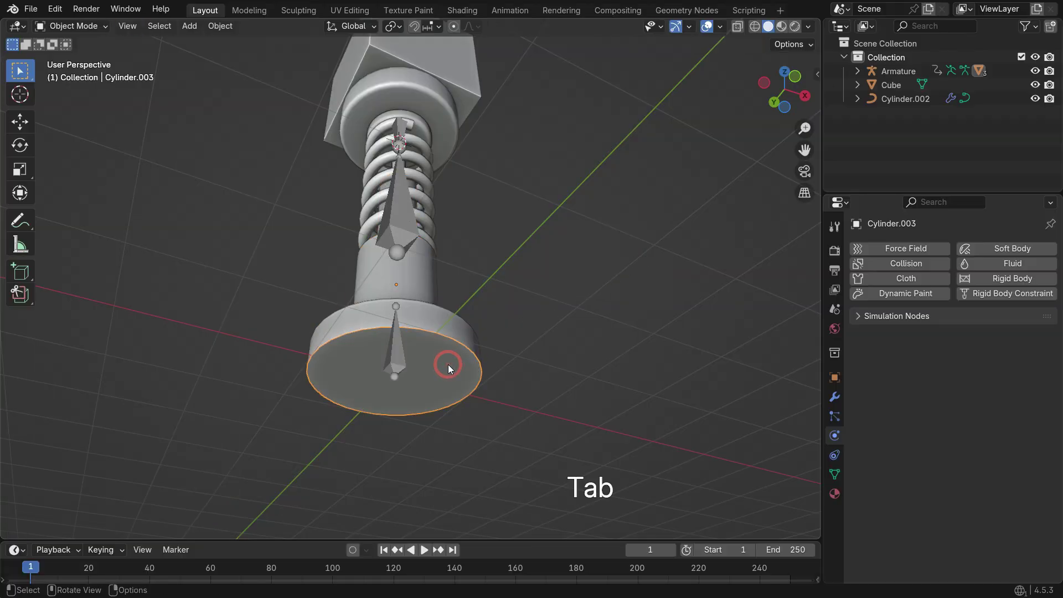
pyautogui.press('g')
pyautogui.press('Escape')
pyautogui.moveTo(467, 317); pyautogui.dragTo(464, 398, button='middle')
pyautogui.click(1016, 279)
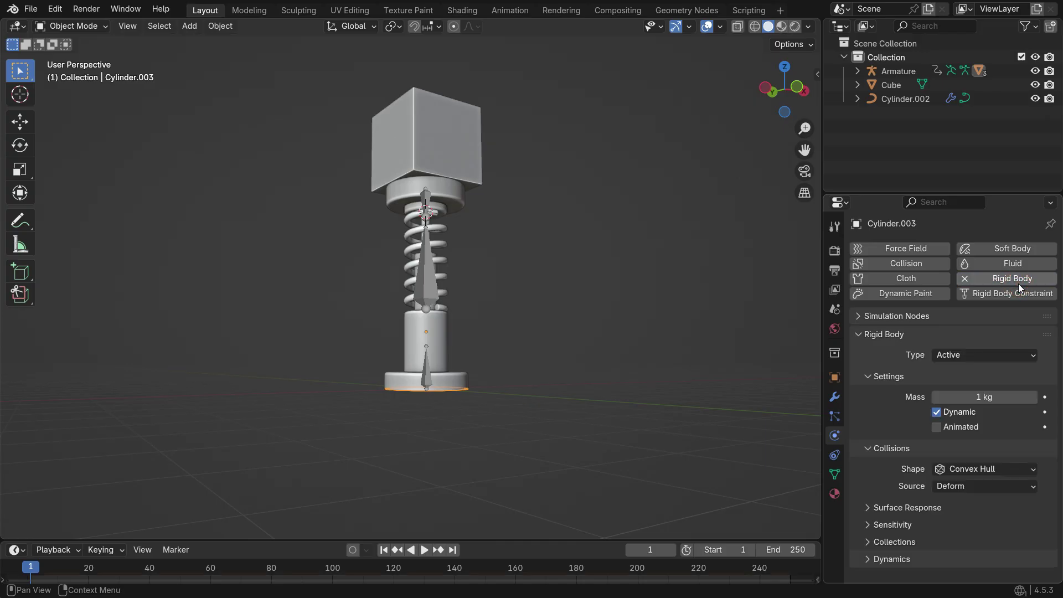
pyautogui.click(966, 354)
pyautogui.click(958, 387)
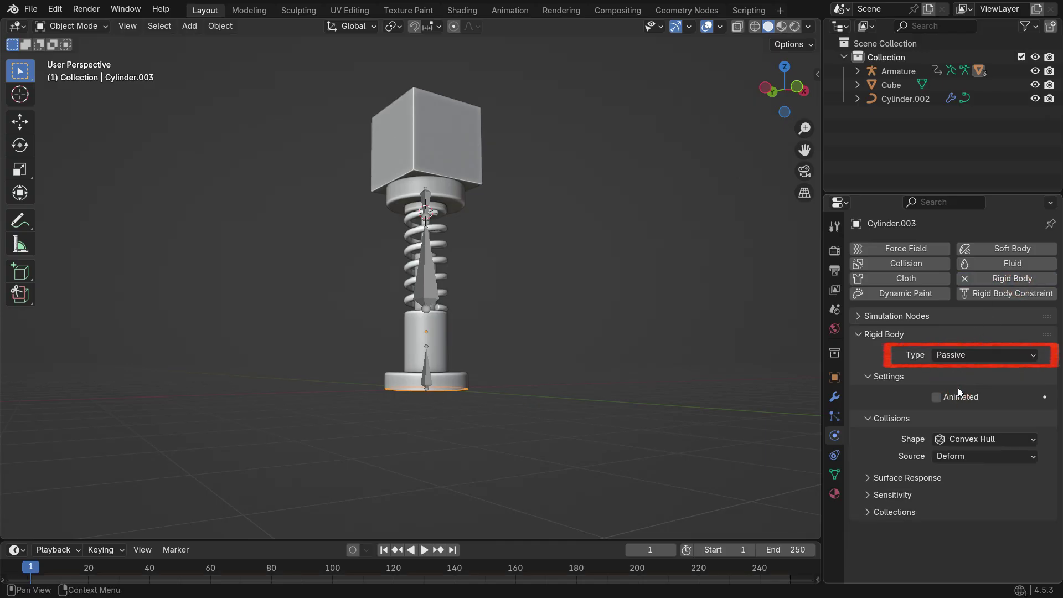
# Select the base face and cube together and join them via Object > Rigid Body > Connect
pyautogui.keyDown('shift'); pyautogui.moveTo(478, 361); pyautogui.dragTo(471, 454, button='middle'); pyautogui.keyUp('shift')
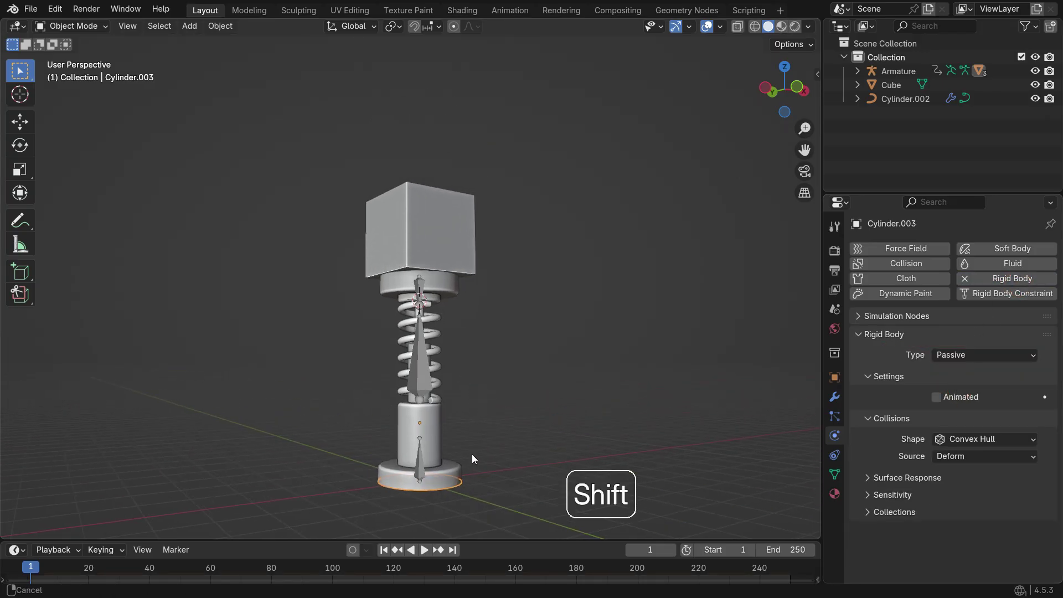
pyautogui.keyDown('shift'); pyautogui.click(457, 245); pyautogui.keyUp('shift')
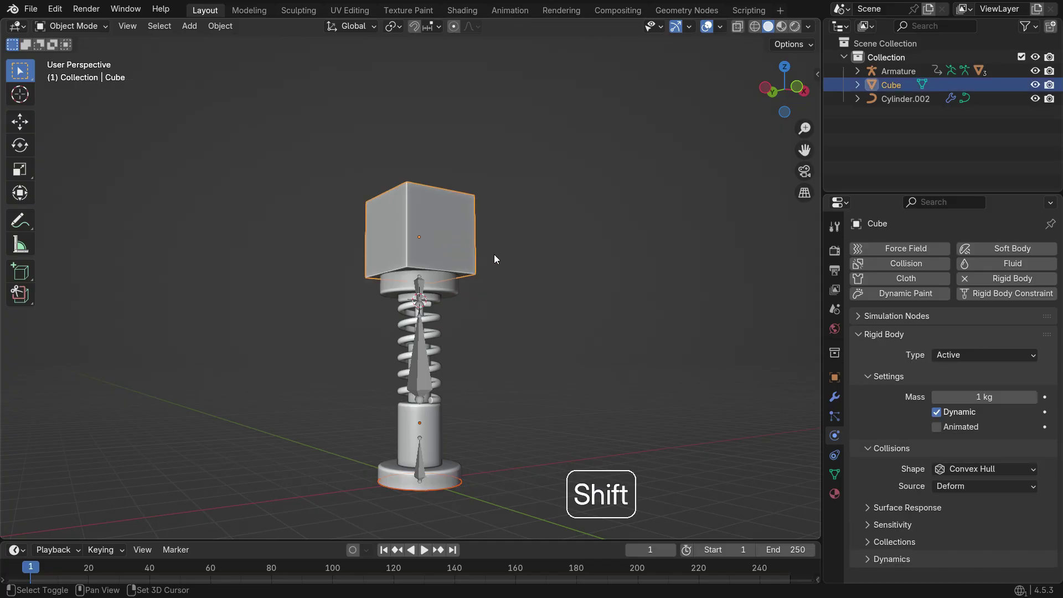
pyautogui.click(214, 28)
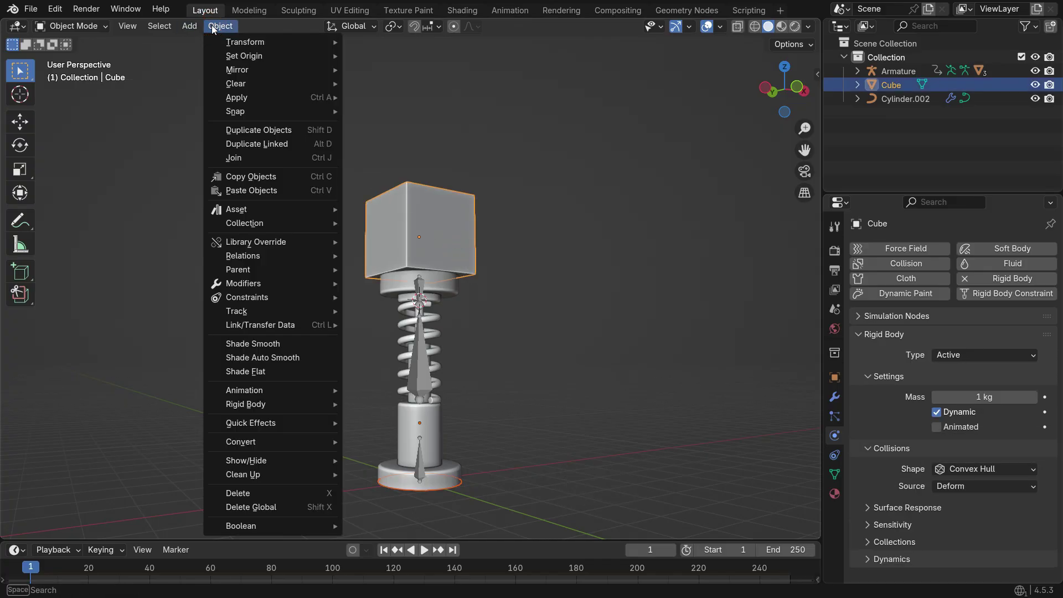
pyautogui.moveTo(268, 404)
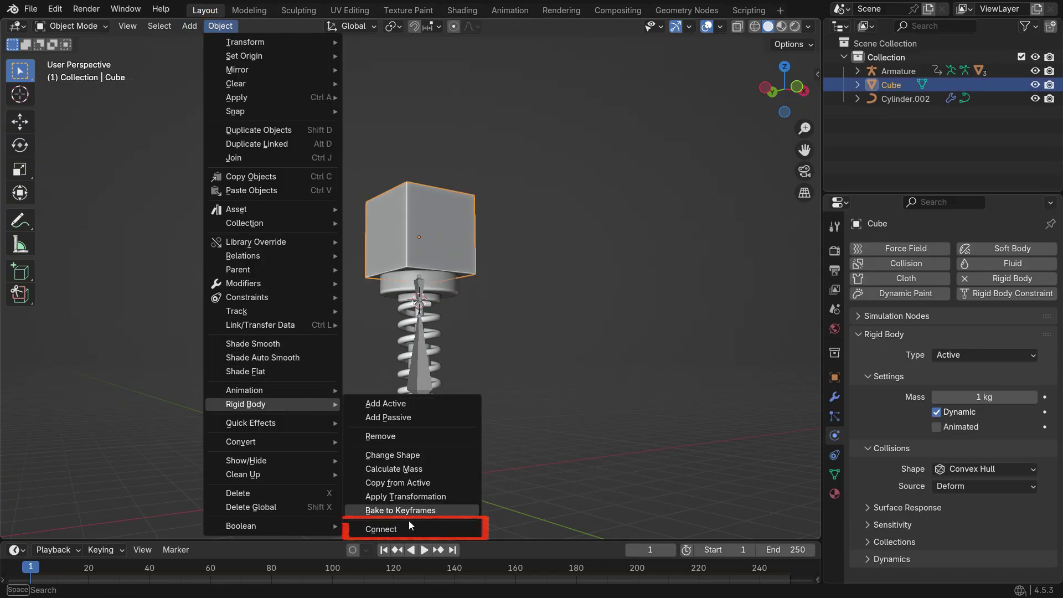
pyautogui.click(443, 529)
pyautogui.moveTo(452, 334); pyautogui.dragTo(423, 347, button='middle')
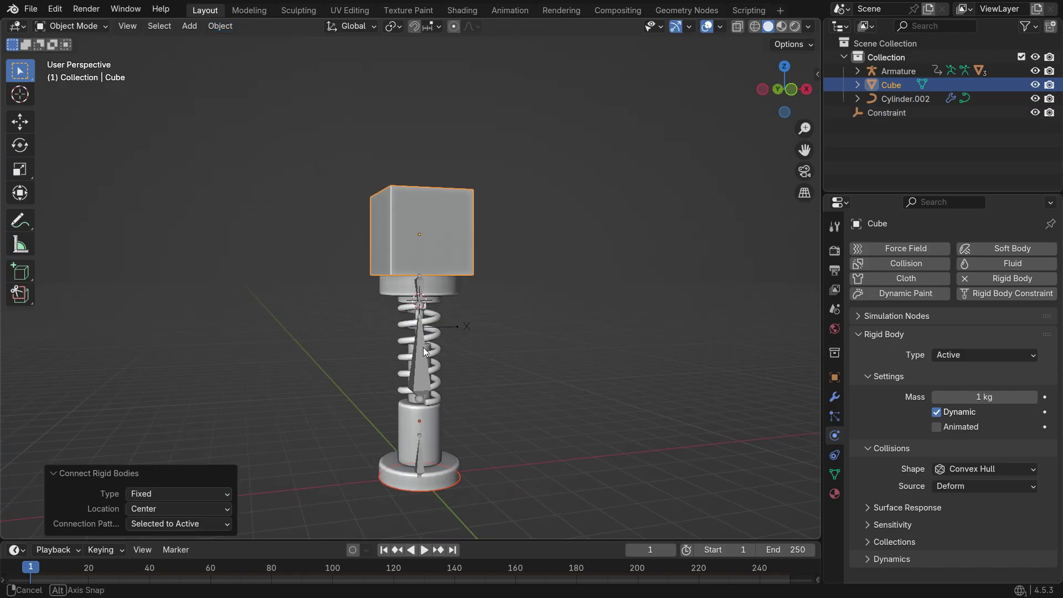
# Make the Constraint a Generic Spring and lock angular X, Y and Z limits at 0°
pyautogui.click(452, 327)
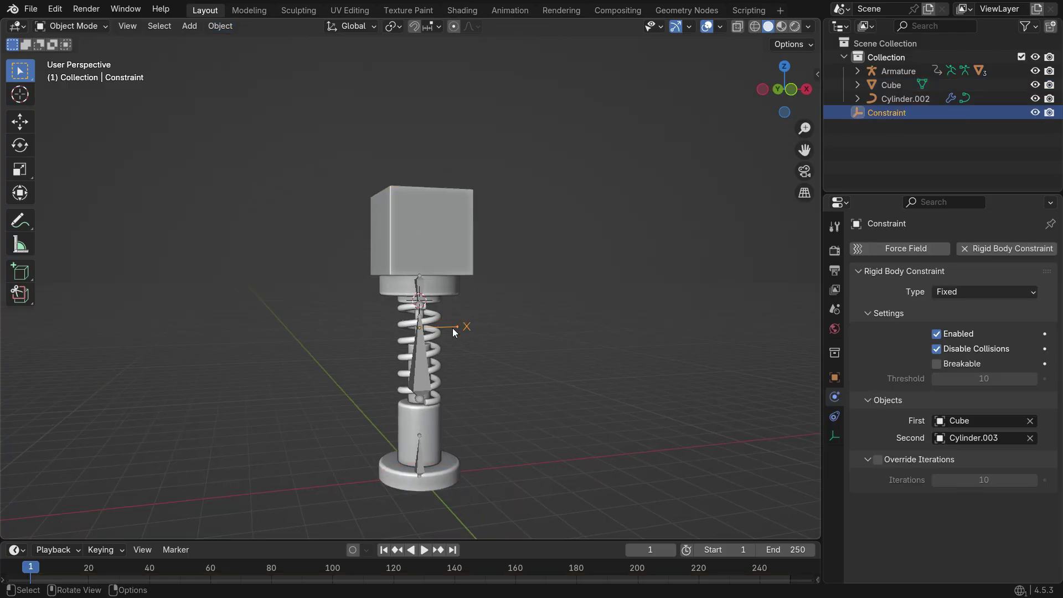
pyautogui.click(976, 294)
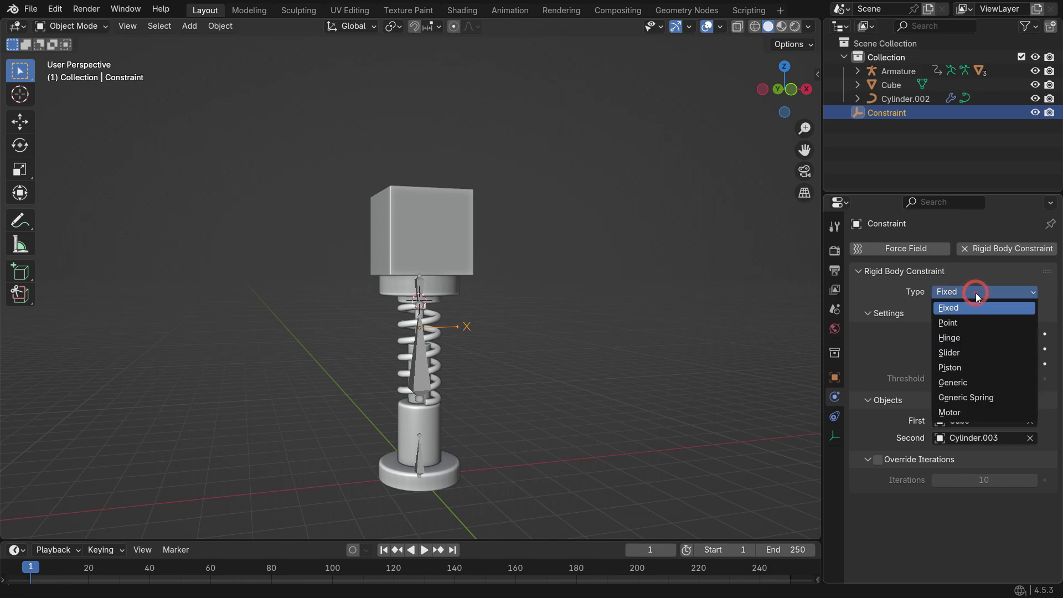
pyautogui.click(961, 397)
pyautogui.scroll(-6, 911, 348)
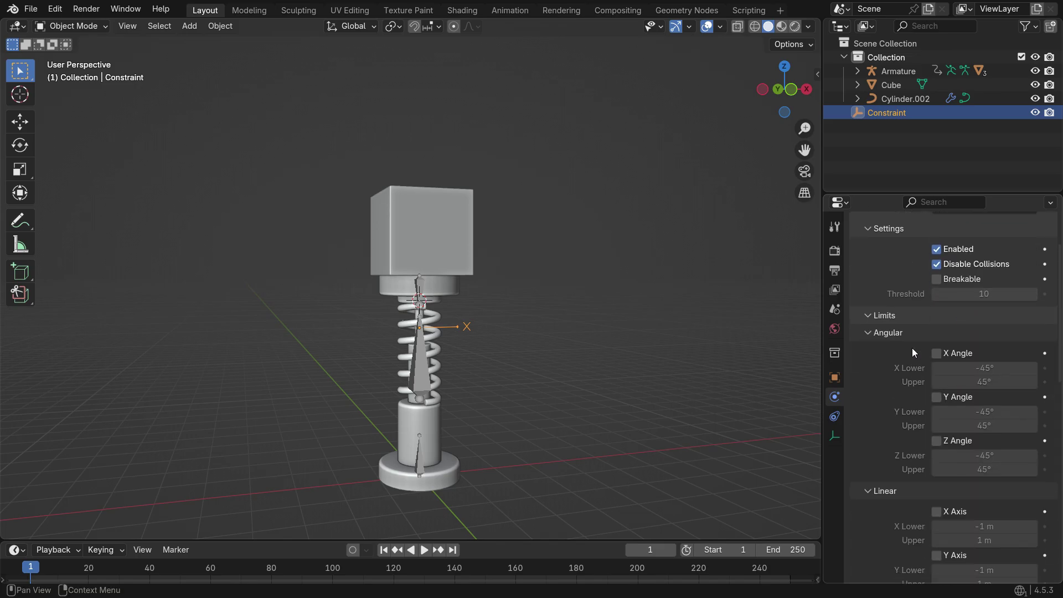
pyautogui.click(936, 296)
pyautogui.click(936, 340)
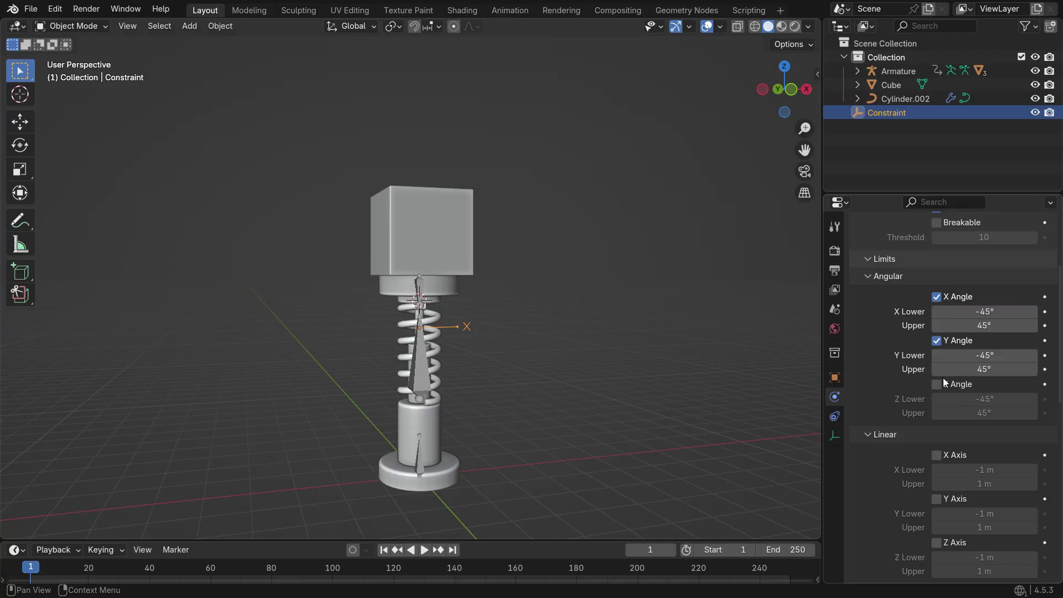
pyautogui.click(936, 384)
pyautogui.moveTo(982, 311)
pyautogui.keyDown('shift'); pyautogui.mouseDown()
pyautogui.moveTo(982, 412)
pyautogui.moveTo(984, 308)
pyautogui.mouseUp(); pyautogui.keyUp('shift')
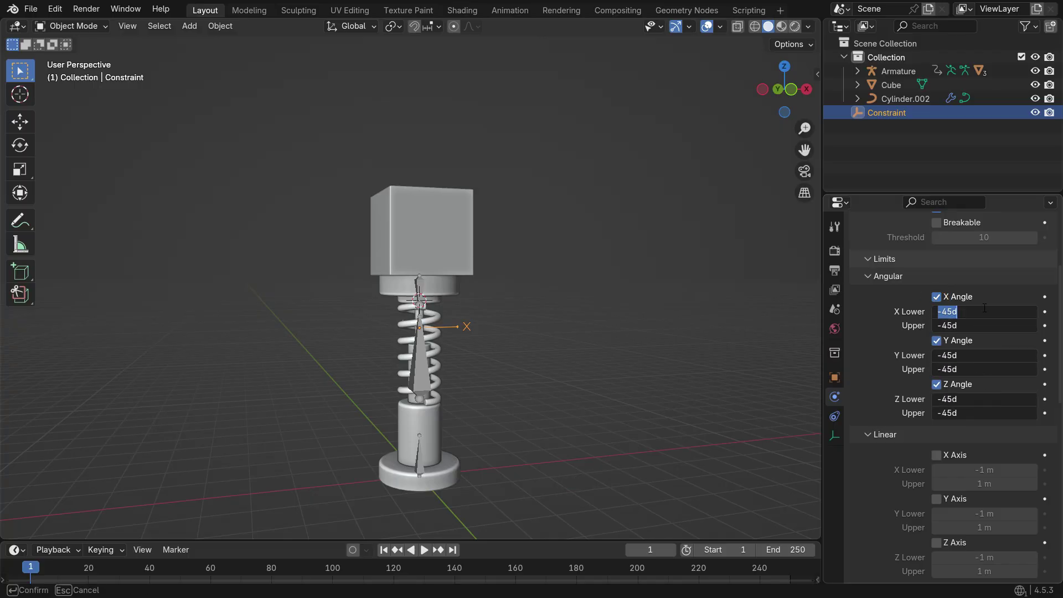
pyautogui.write('0')
pyautogui.press('Return')
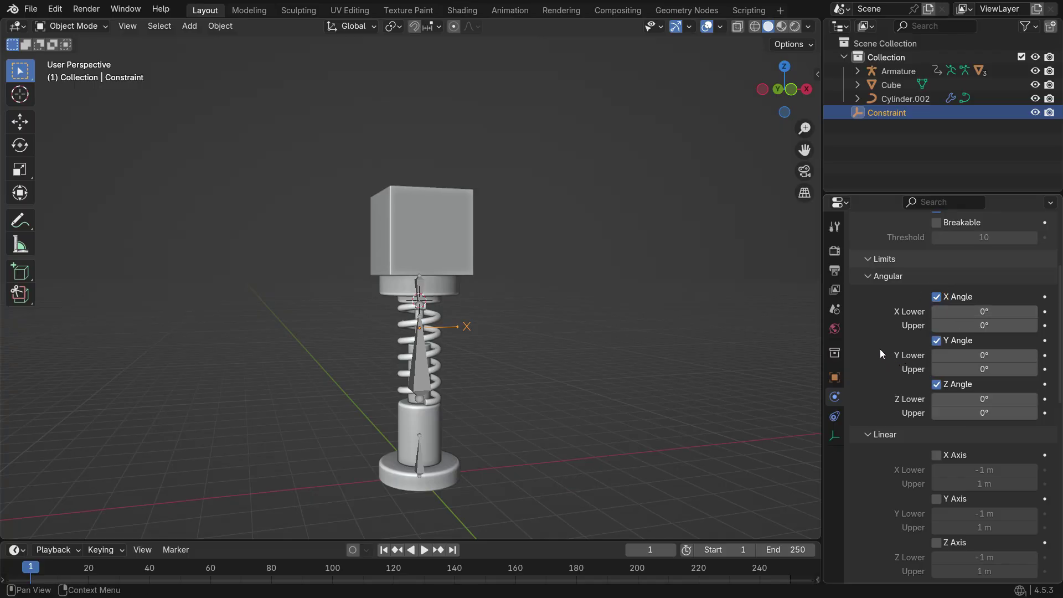
# Lock linear X and Y limits at 0 m and enable the Z axis limit (-1 to 1 m)
pyautogui.scroll(-5, 885, 349)
pyautogui.click(936, 343)
pyautogui.keyDown('shift'); pyautogui.click(935, 386); pyautogui.keyUp('shift')
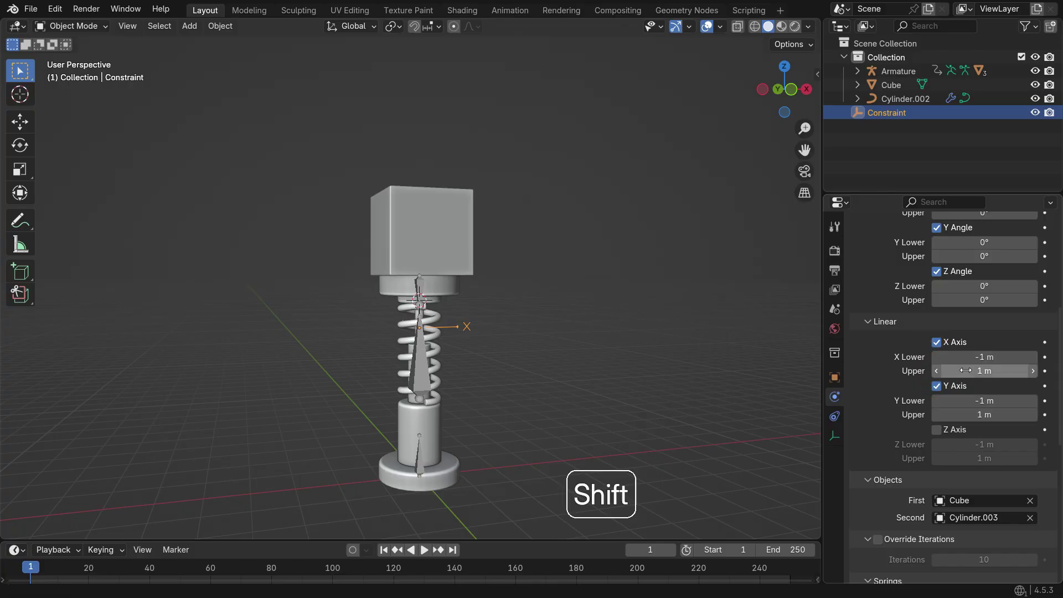
pyautogui.moveTo(982, 357)
pyautogui.keyDown('shift'); pyautogui.mouseDown()
pyautogui.moveTo(982, 412)
pyautogui.moveTo(978, 357)
pyautogui.mouseUp(); pyautogui.keyUp('shift')
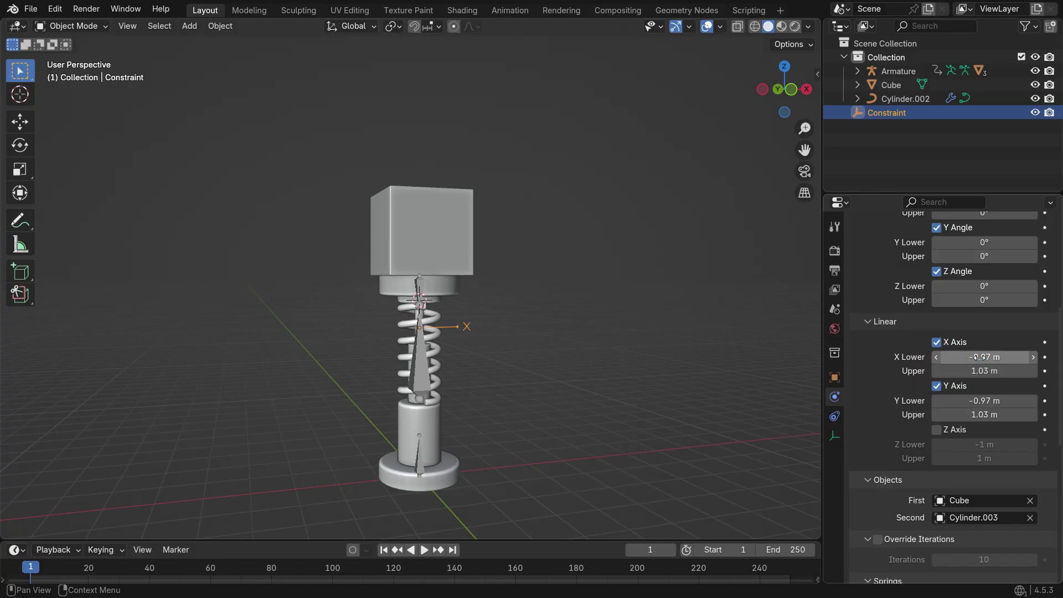
pyautogui.keyDown('shift'); pyautogui.click(978, 357); pyautogui.keyUp('shift')
pyautogui.write('0')
pyautogui.press('Return')
pyautogui.click(939, 432)
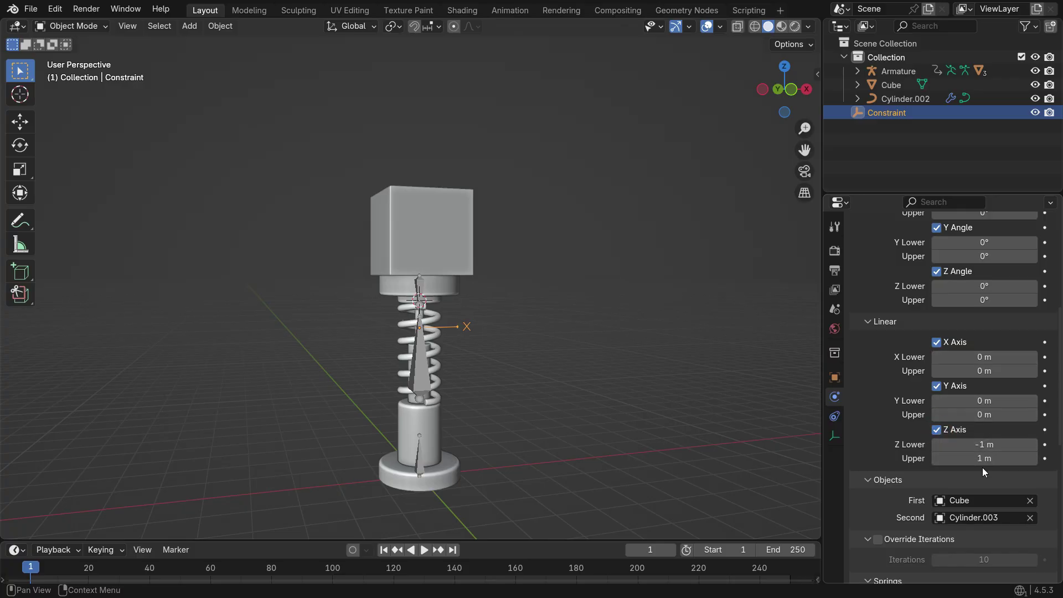
pyautogui.scroll(-10, 878, 441)
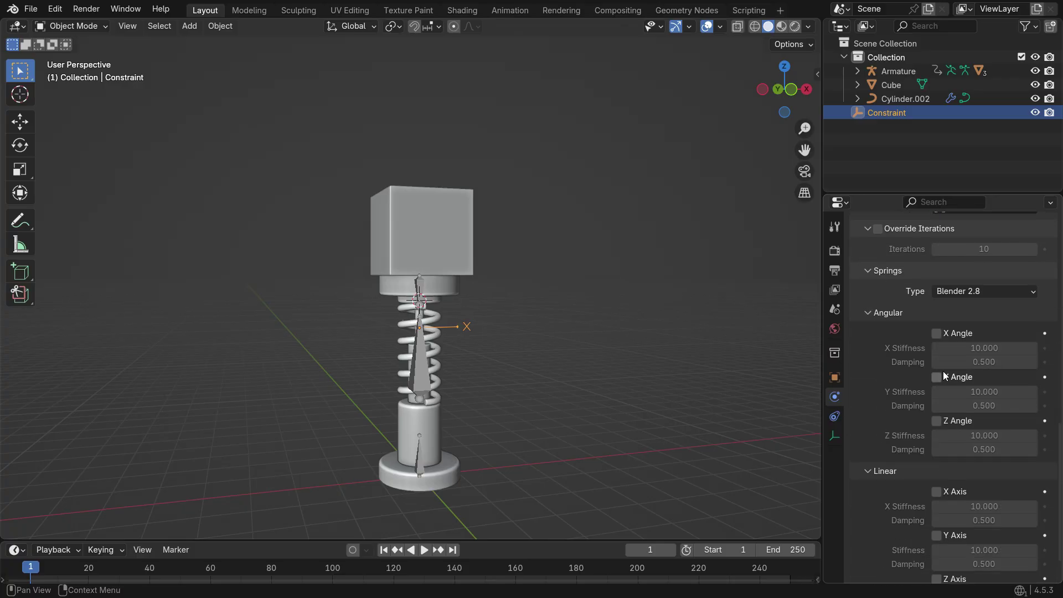
# Enable the angular and X/Y linear springs, with stiffness and damping set to 0
pyautogui.moveTo(935, 333); pyautogui.dragTo(938, 424)
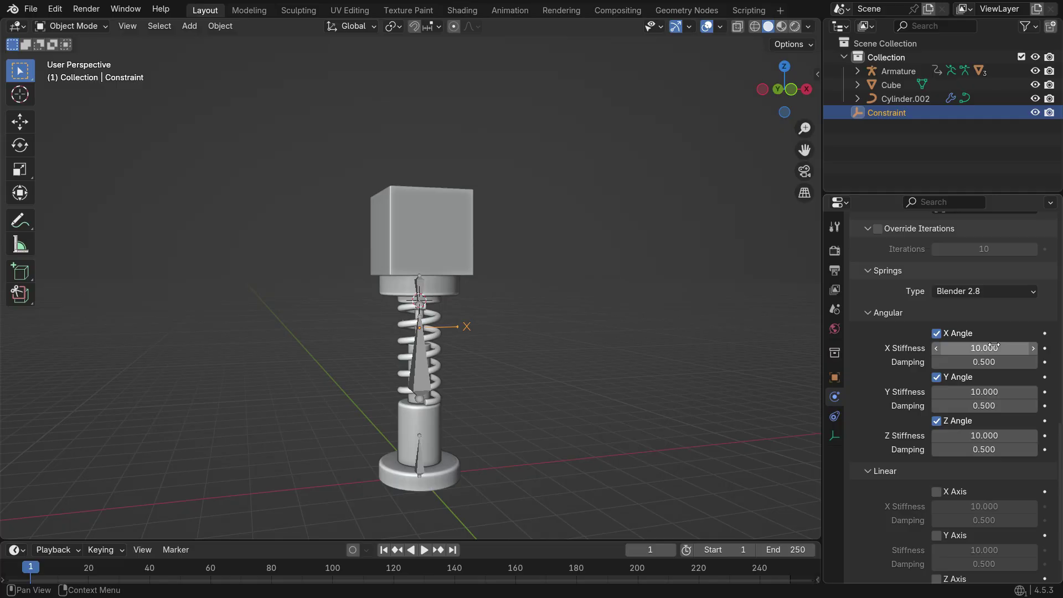
pyautogui.moveTo(993, 347)
pyautogui.mouseDown()
pyautogui.moveTo(952, 347)
pyautogui.moveTo(993, 347)
pyautogui.mouseUp()
pyautogui.scroll(-2, 912, 443)
pyautogui.click(936, 453)
pyautogui.click(936, 496)
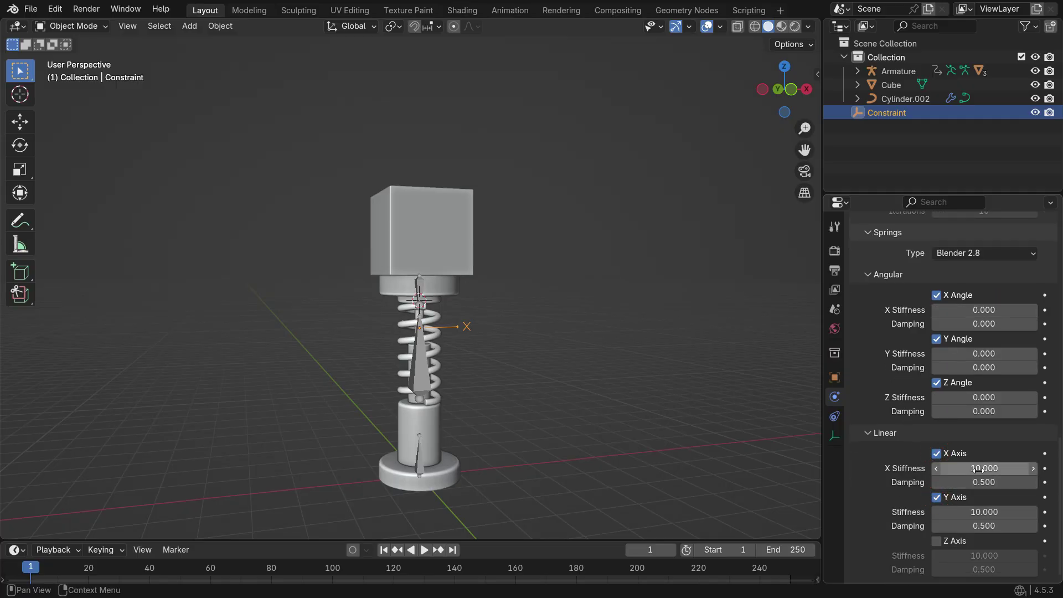
pyautogui.moveTo(977, 468)
pyautogui.keyDown('shift'); pyautogui.mouseDown()
pyautogui.moveTo(977, 511)
pyautogui.moveTo(978, 470)
pyautogui.mouseUp(); pyautogui.keyUp('shift')
pyautogui.write('0')
pyautogui.press('Return')
# Enable the Z axis linear spring with a stiffness of 20
pyautogui.click(936, 540)
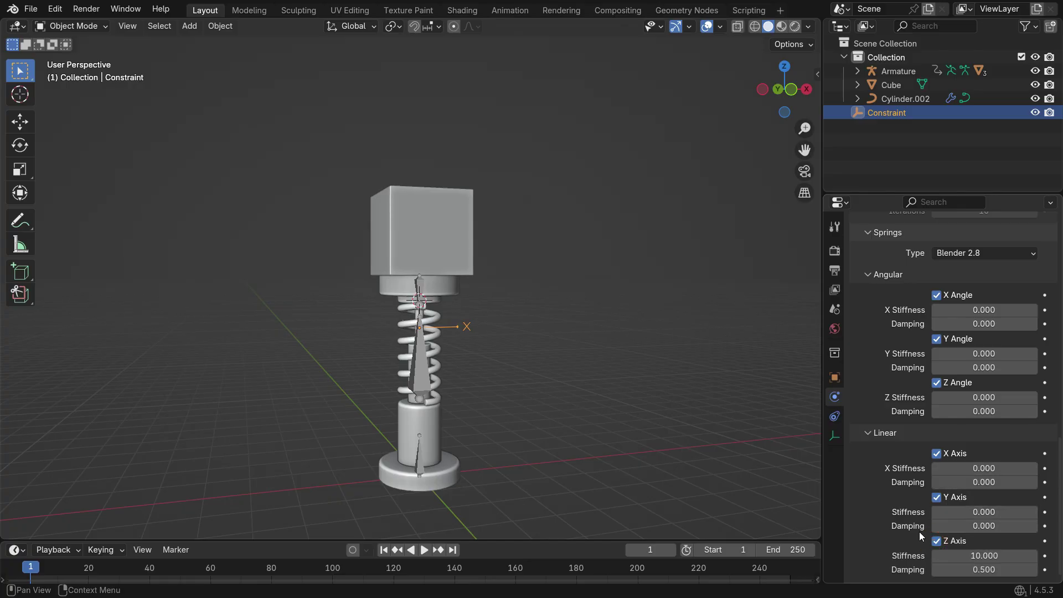
pyautogui.click(983, 555)
pyautogui.write('2')
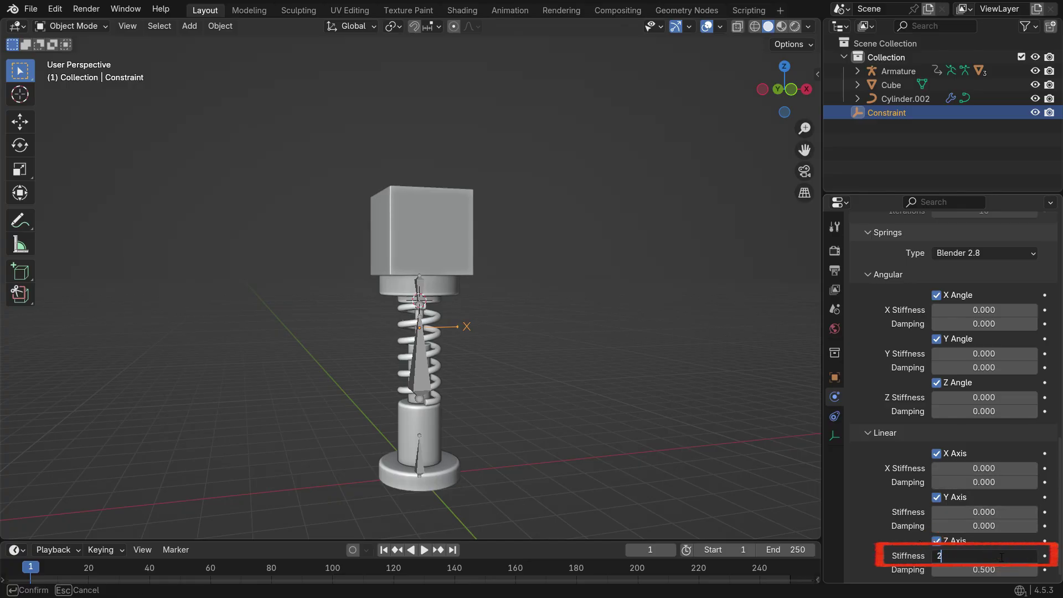
pyautogui.write('0')
pyautogui.press('Return')
# Play the spring simulation twice from frame 1, then stop and rewind to frame 1
pyautogui.press('space')
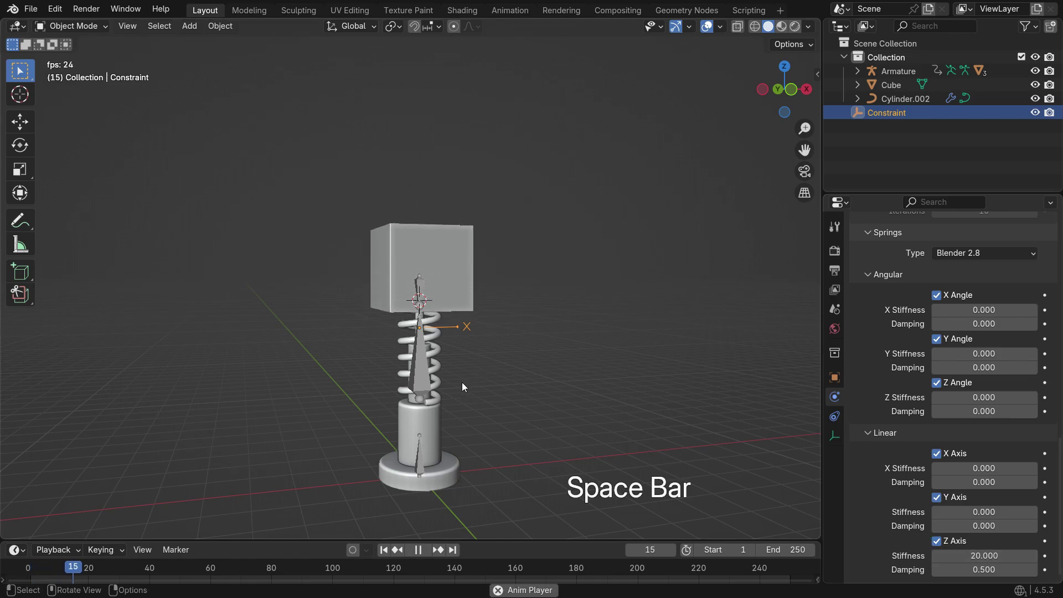
pyautogui.scroll(3, 420, 389)
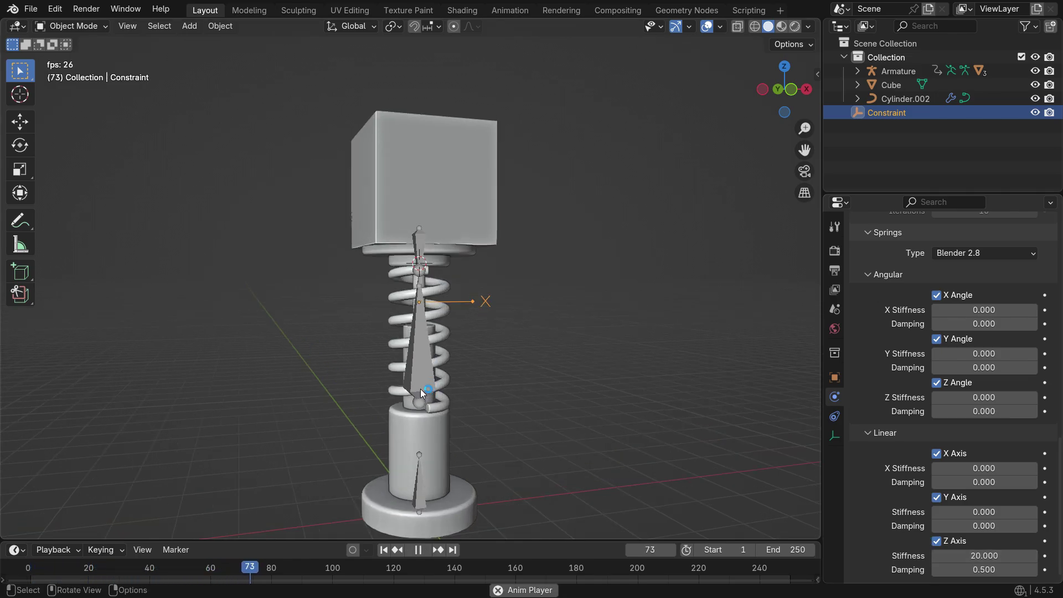
pyautogui.press('space')
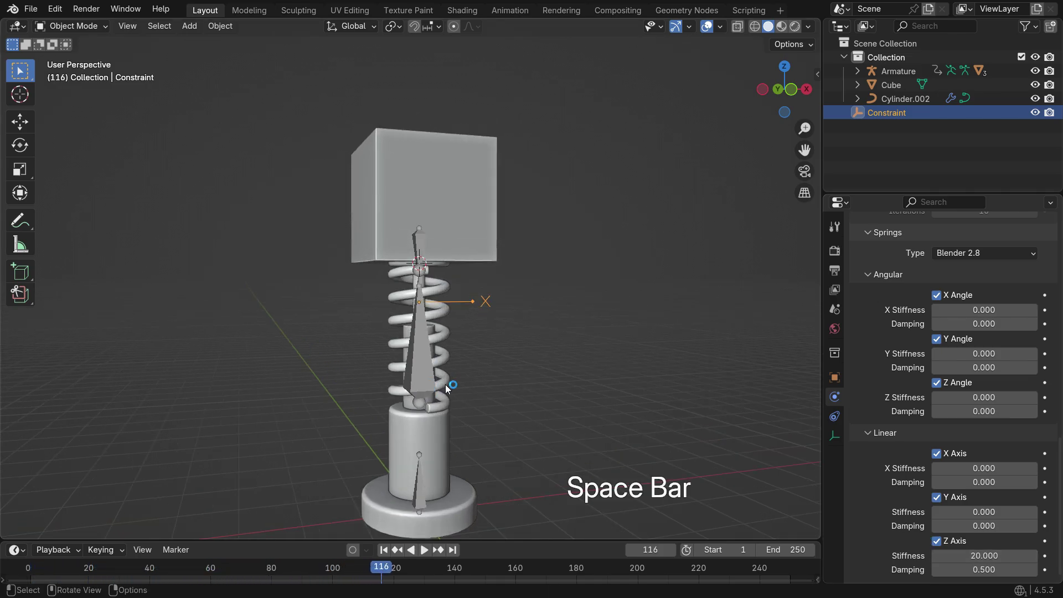
pyautogui.hotkey('shift', 'Left')
pyautogui.press('space')
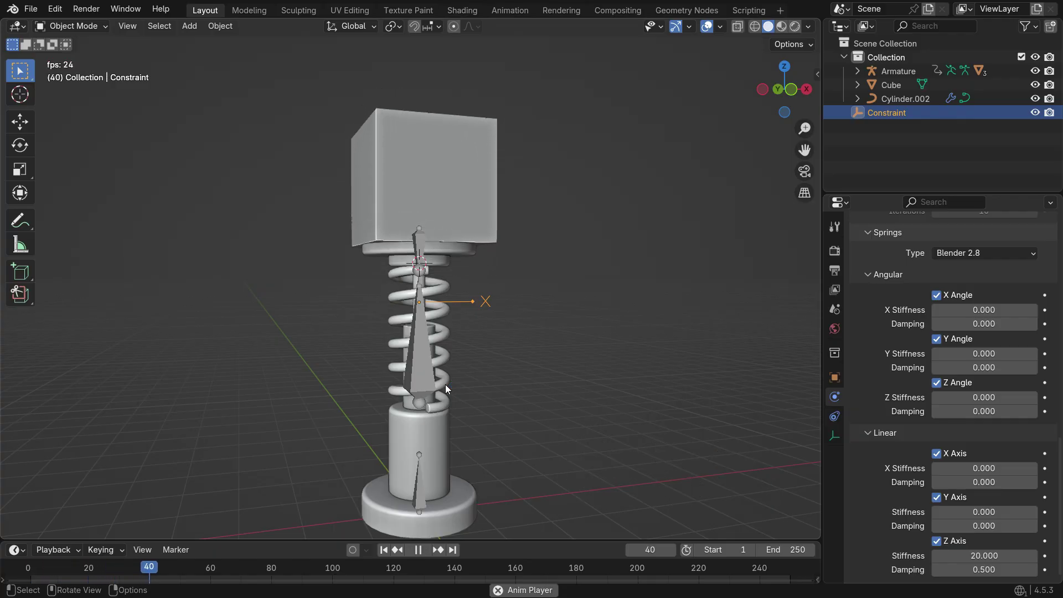
pyautogui.press('space')
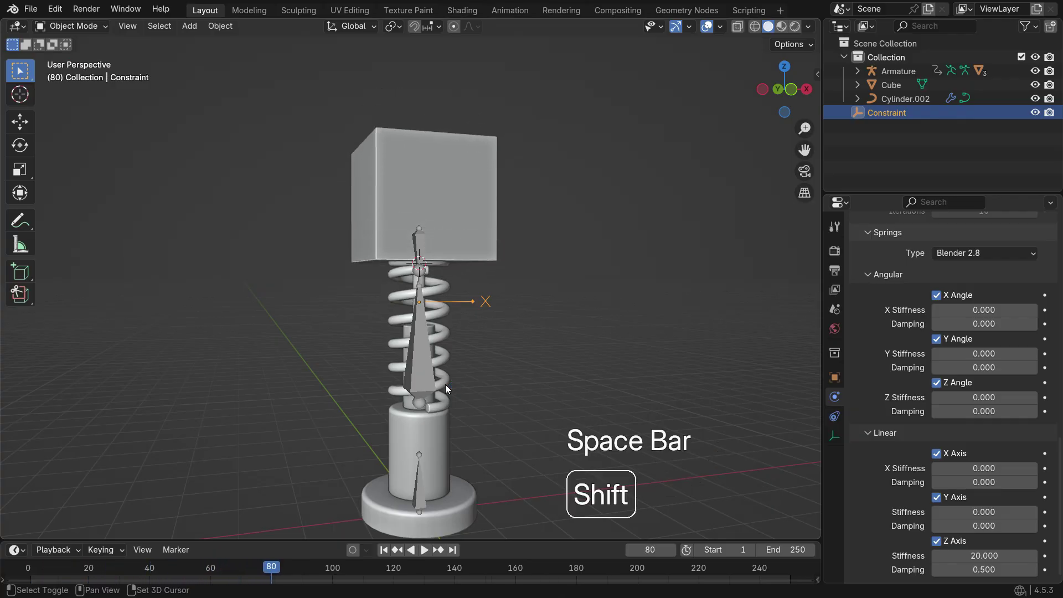
pyautogui.hotkey('shift', 'Left')
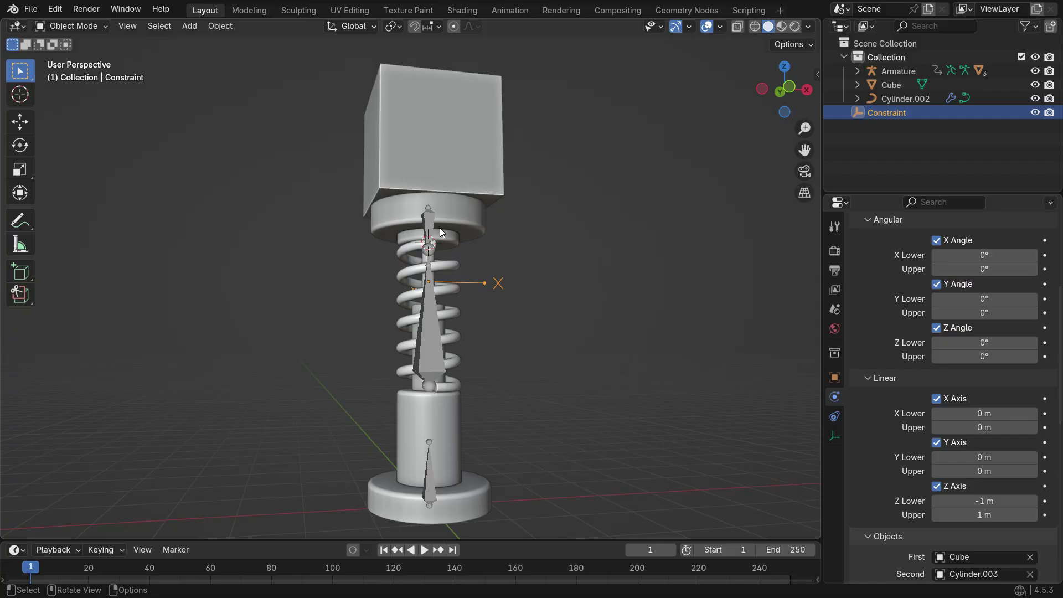
# Put the armature in Pose Mode and add a Child Of constraint to the Top bone
pyautogui.click(441, 231)
pyautogui.click(71, 26)
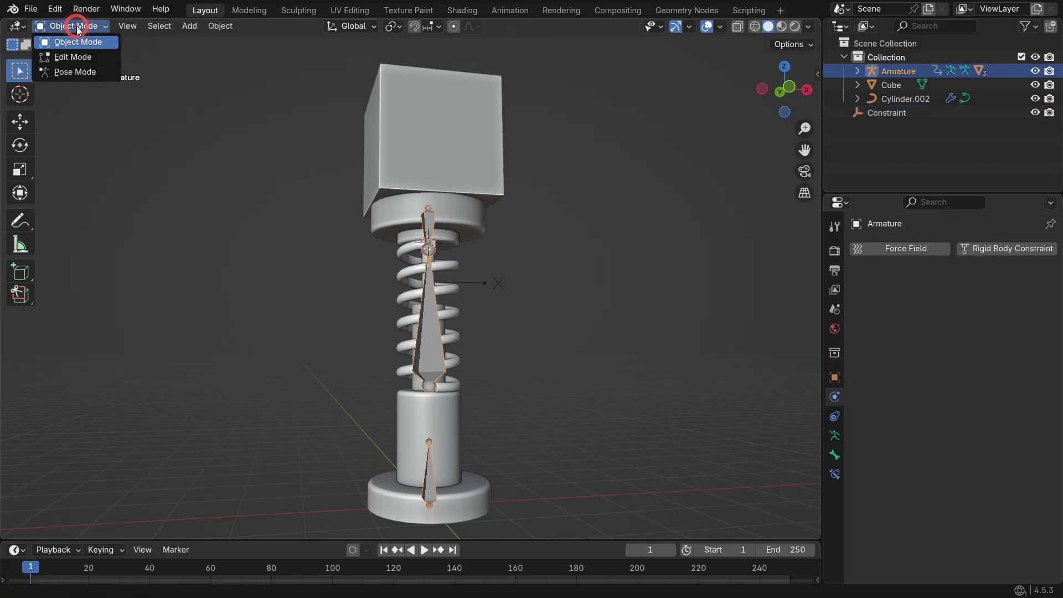
pyautogui.click(83, 76)
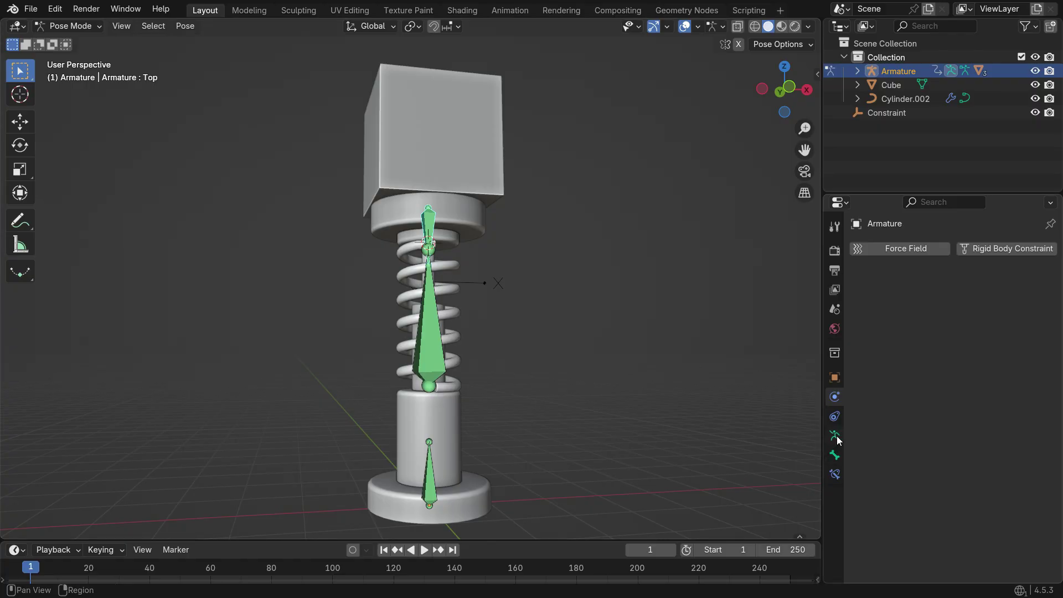
pyautogui.click(834, 473)
pyautogui.click(907, 248)
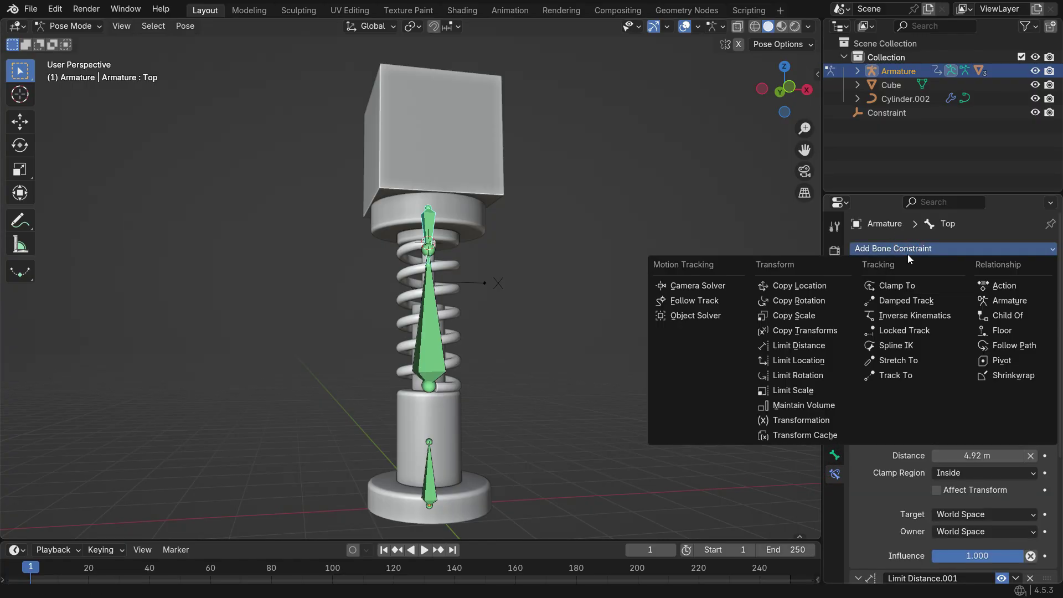
pyautogui.click(1007, 315)
# Set the Child Of target to the Cube, replacing the mistaken Armature target
pyautogui.scroll(-10, 887, 408)
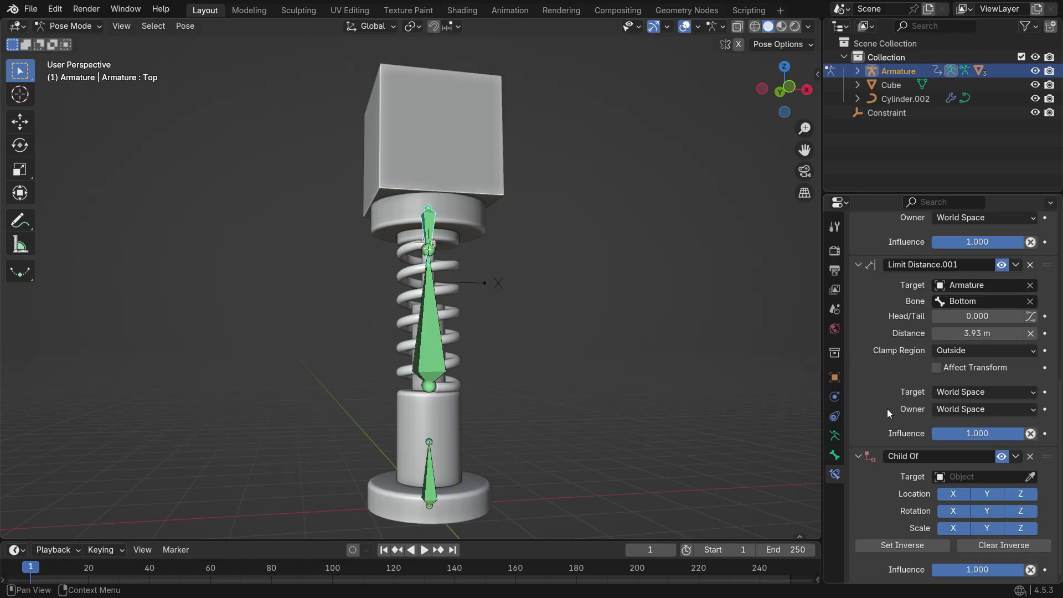
pyautogui.click(965, 476)
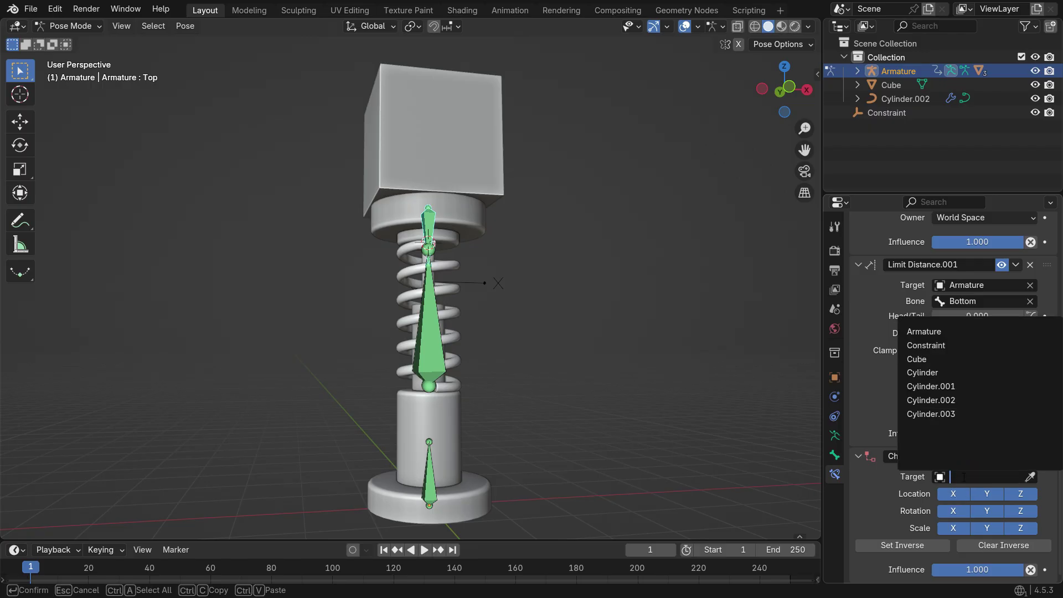
pyautogui.click(926, 333)
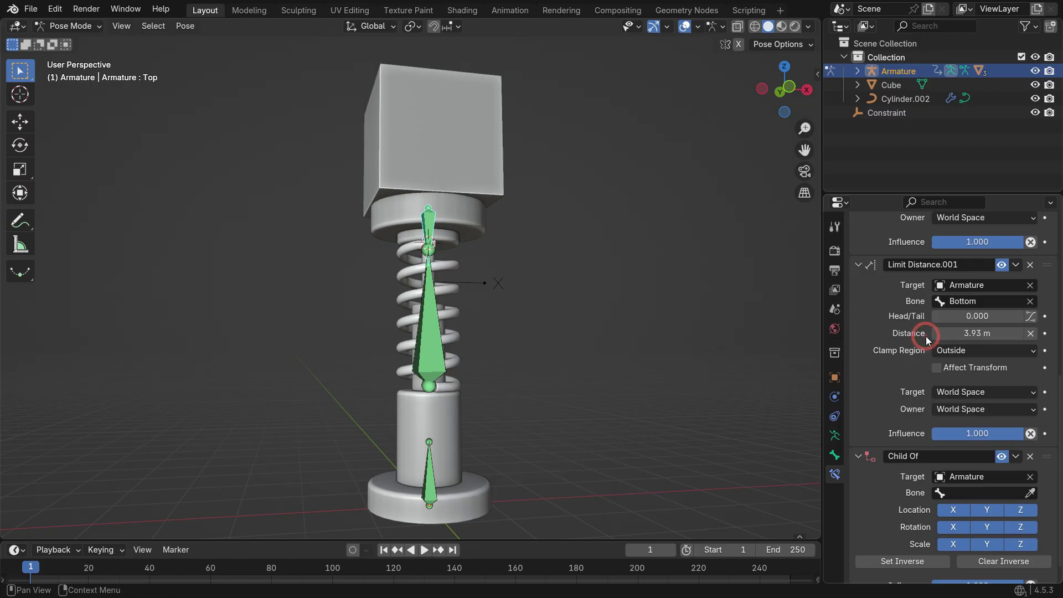
pyautogui.click(1029, 476)
pyautogui.click(1030, 477)
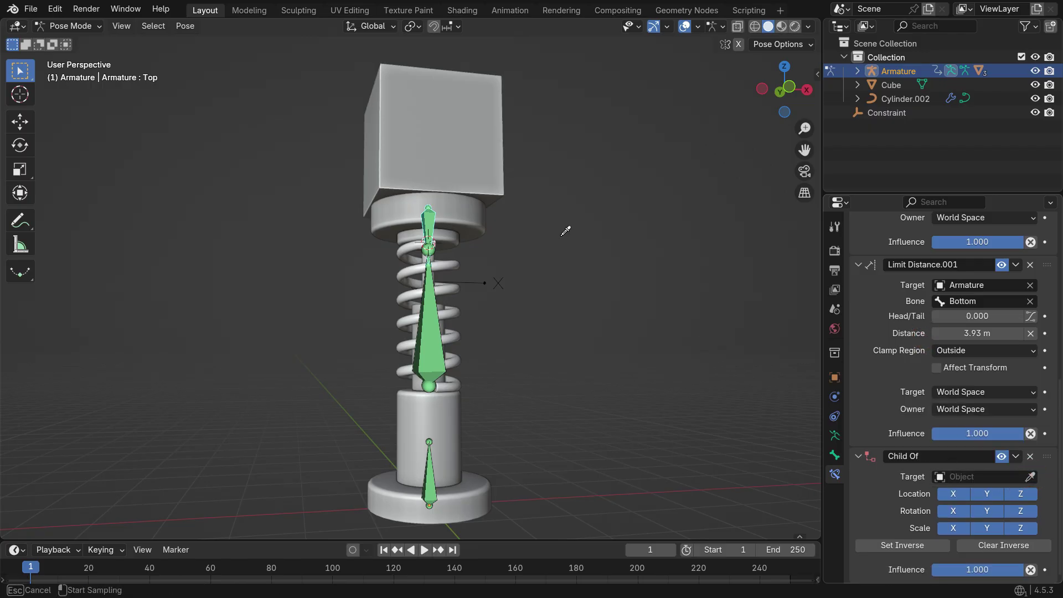
pyautogui.click(474, 141)
# Limit the Child Of to Z location by disabling X and Y location and rotation
pyautogui.scroll(-1, 884, 480)
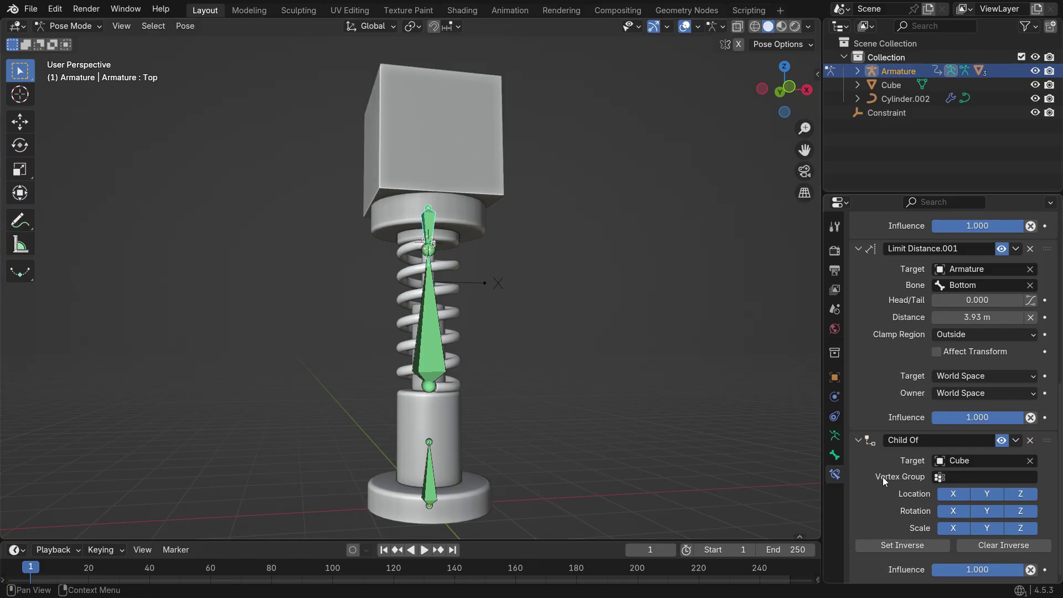
pyautogui.click(950, 494)
pyautogui.click(986, 494)
pyautogui.click(953, 511)
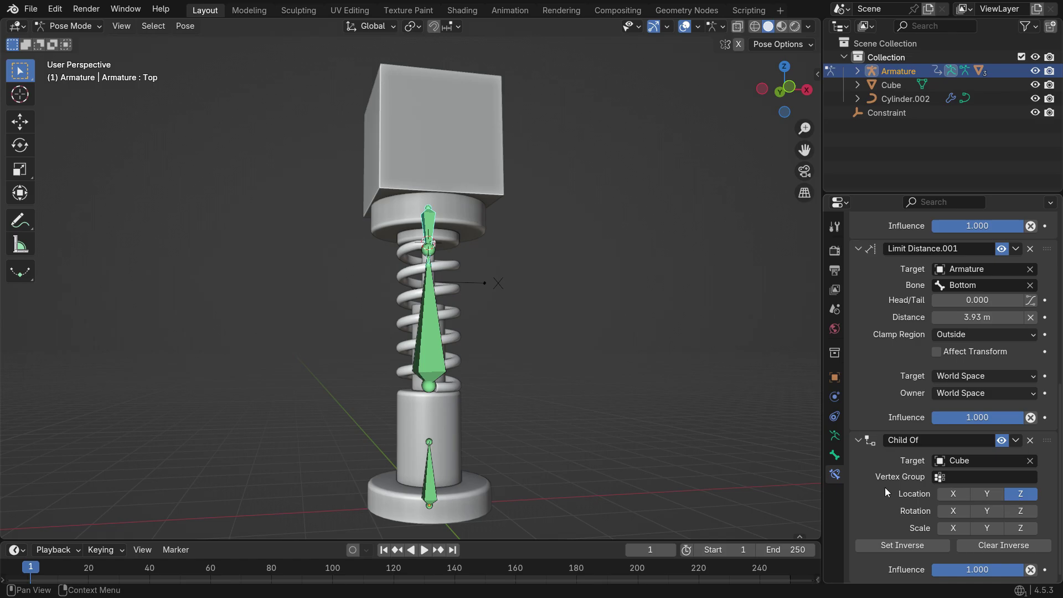
# Play the simulation from frame 1 to watch the spring compress under the cube
pyautogui.press('space')
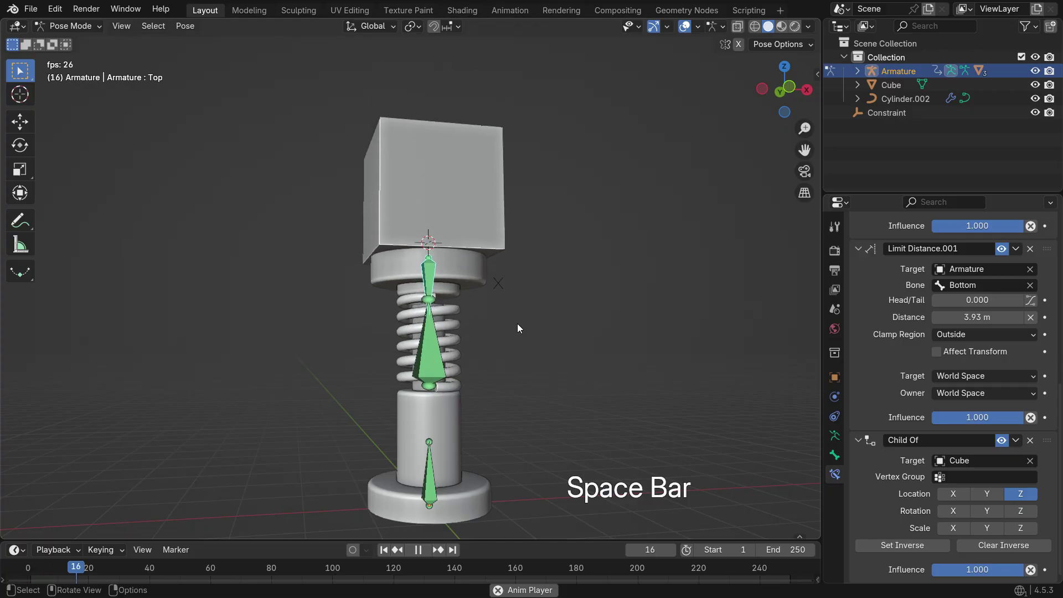
pyautogui.moveTo(536, 331); pyautogui.dragTo(517, 347, button='middle')
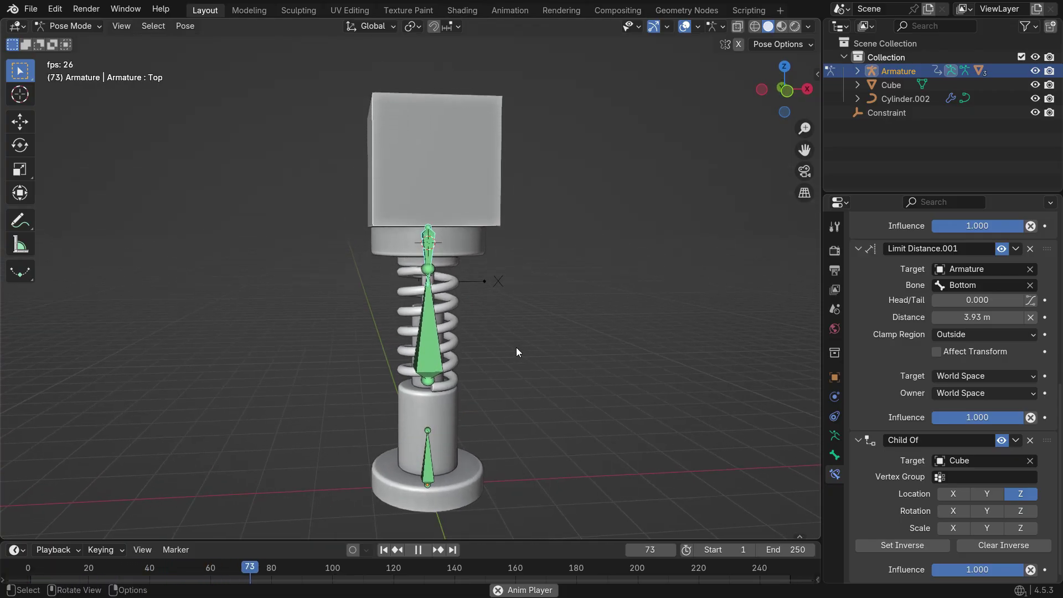
pyautogui.press('space')
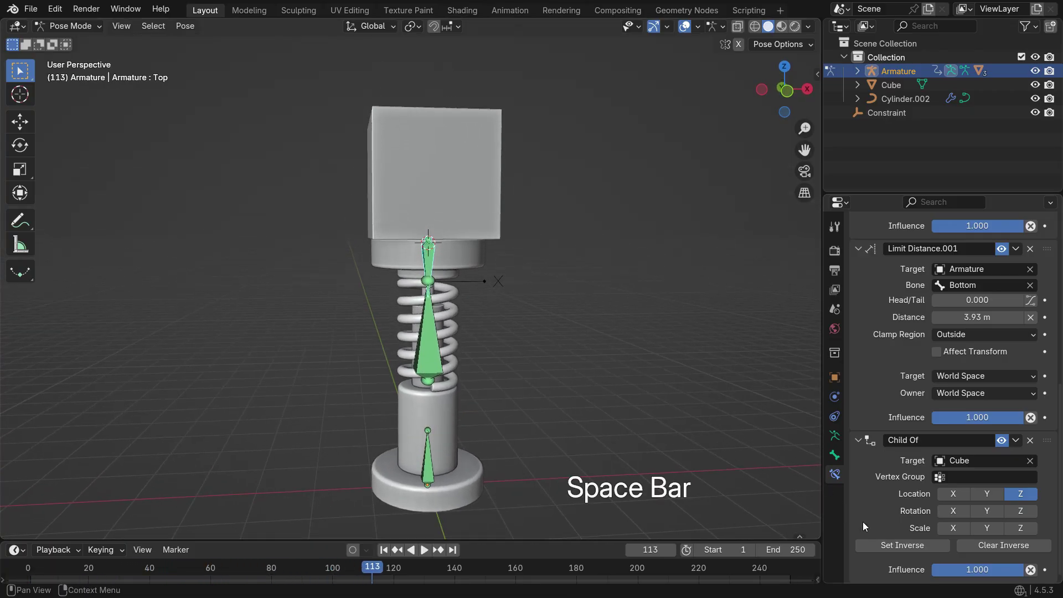
pyautogui.hotkey('shift', 'Left')
pyautogui.press('space')
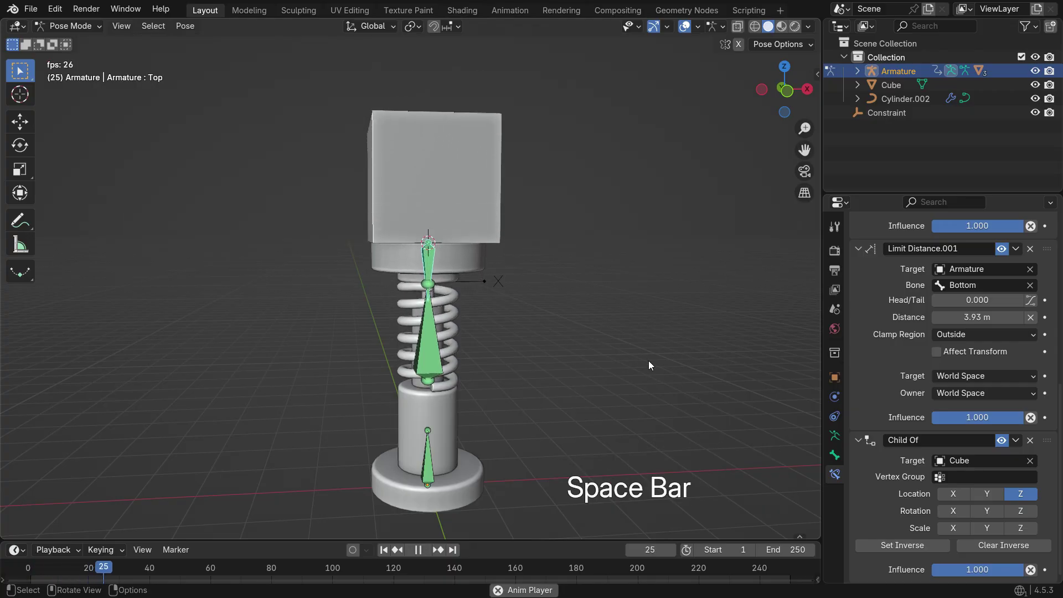
pyautogui.scroll(1, 490, 369)
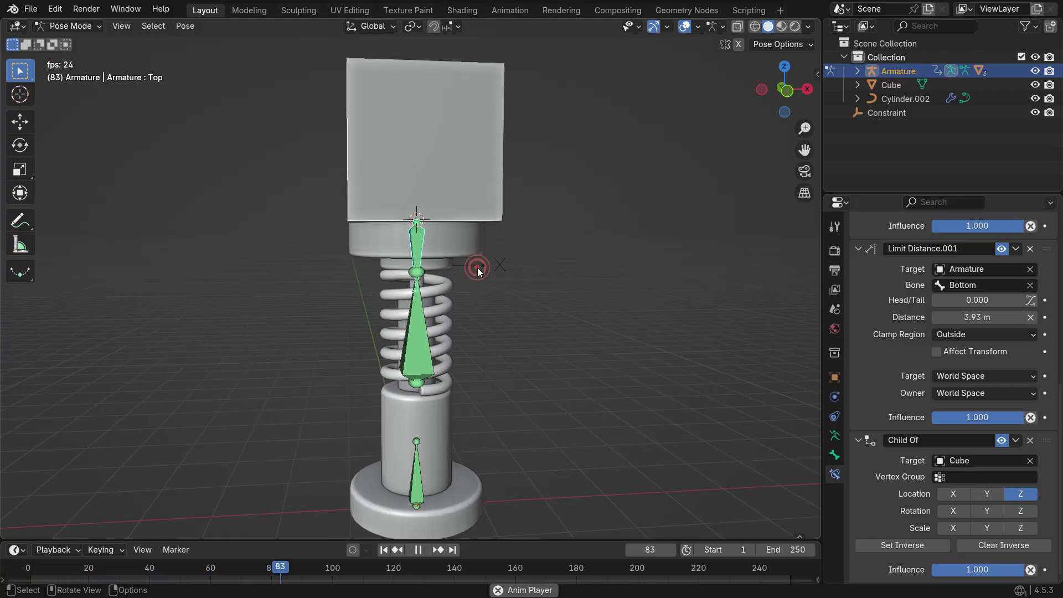
# Select the Constraint empty and bring up its rigid body constraint spring settings
pyautogui.click(479, 272)
pyautogui.click(834, 396)
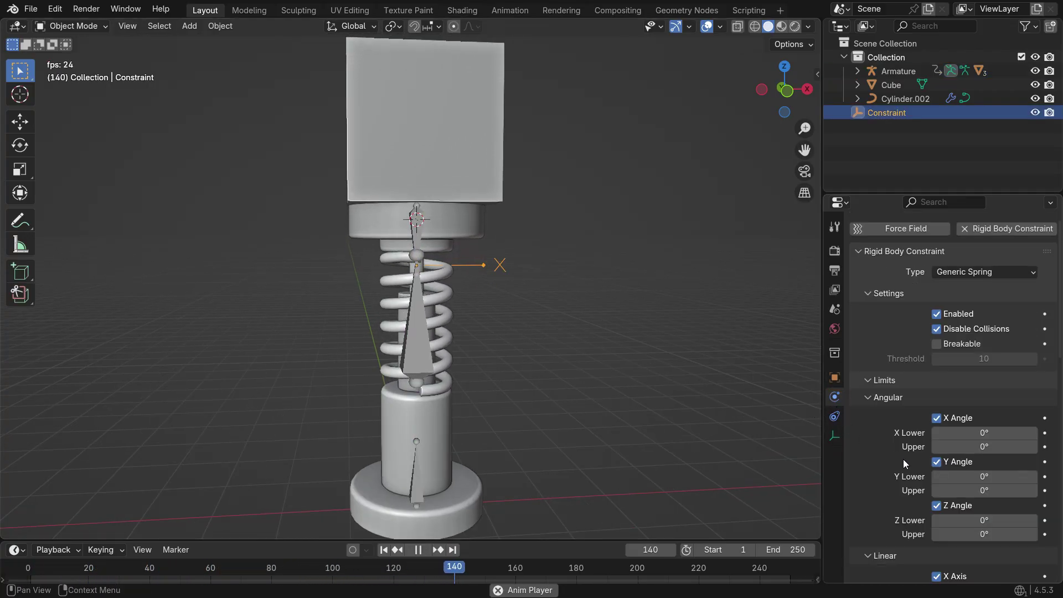
pyautogui.scroll(-20, 908, 464)
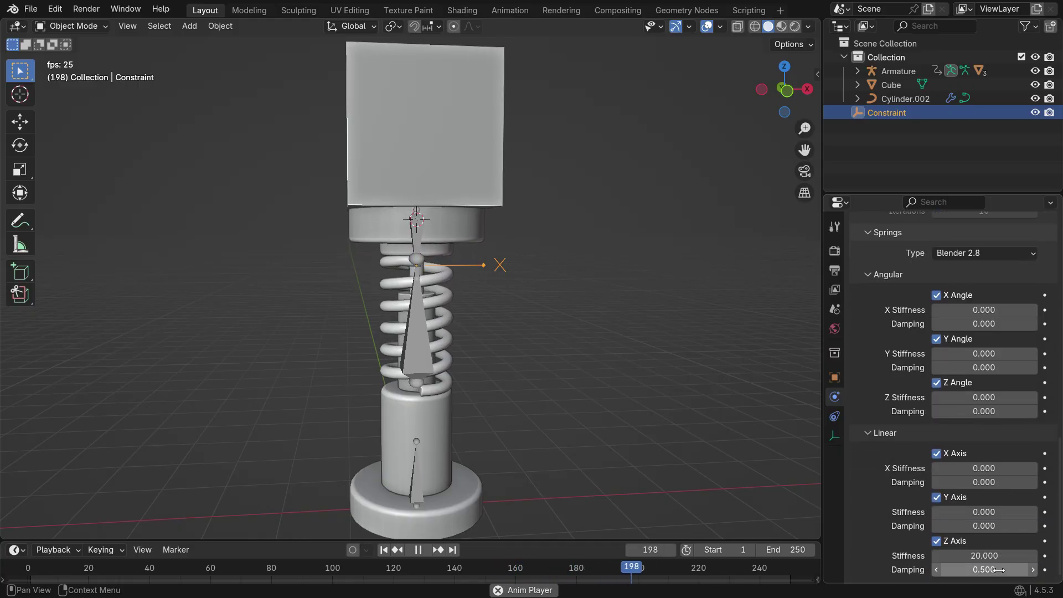